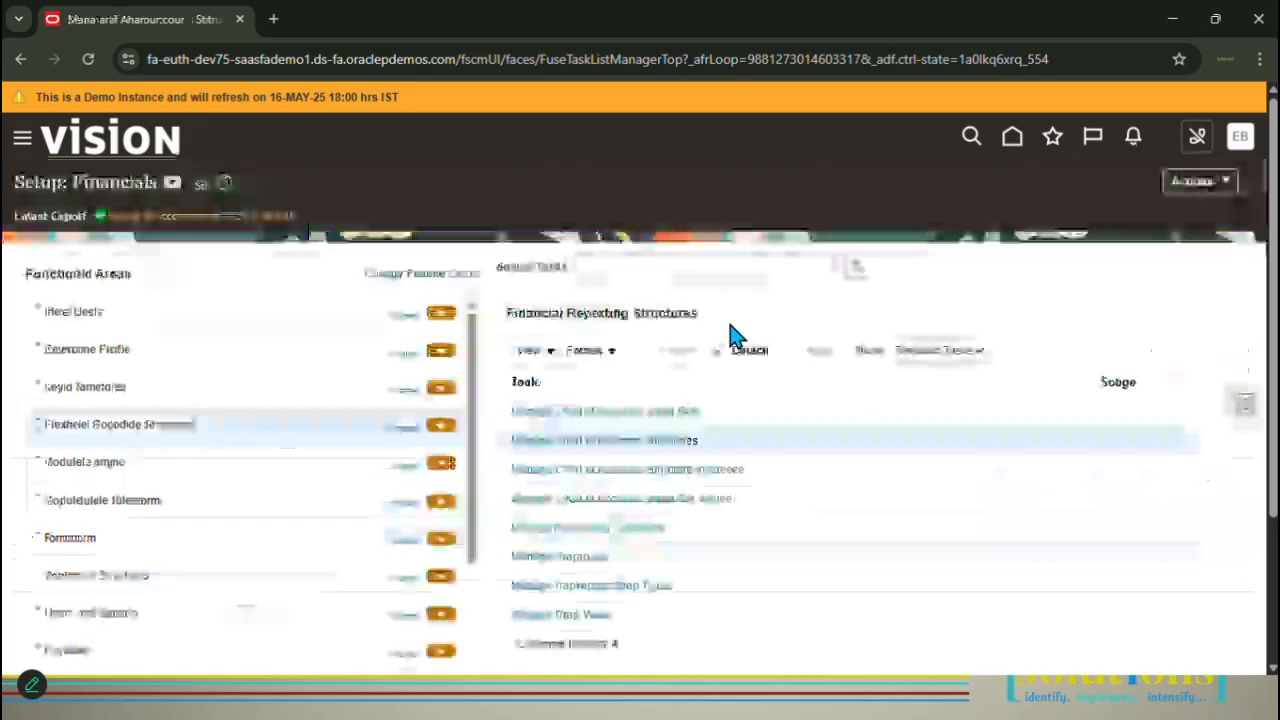
# Search the setup tasks for "Upload Ledger" and open the Upload Ledger, Legal Entities, and Business Units task.
pyautogui.click(1245, 412)
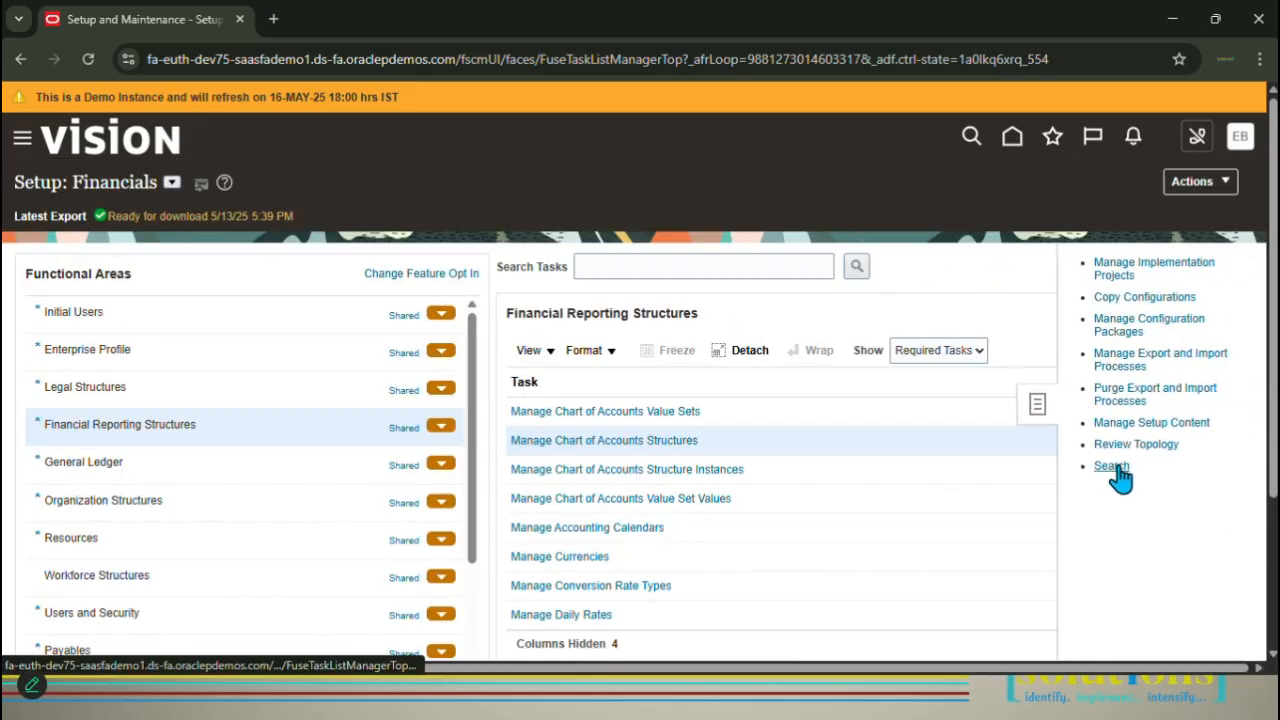
pyautogui.click(1110, 466)
pyautogui.click(406, 250)
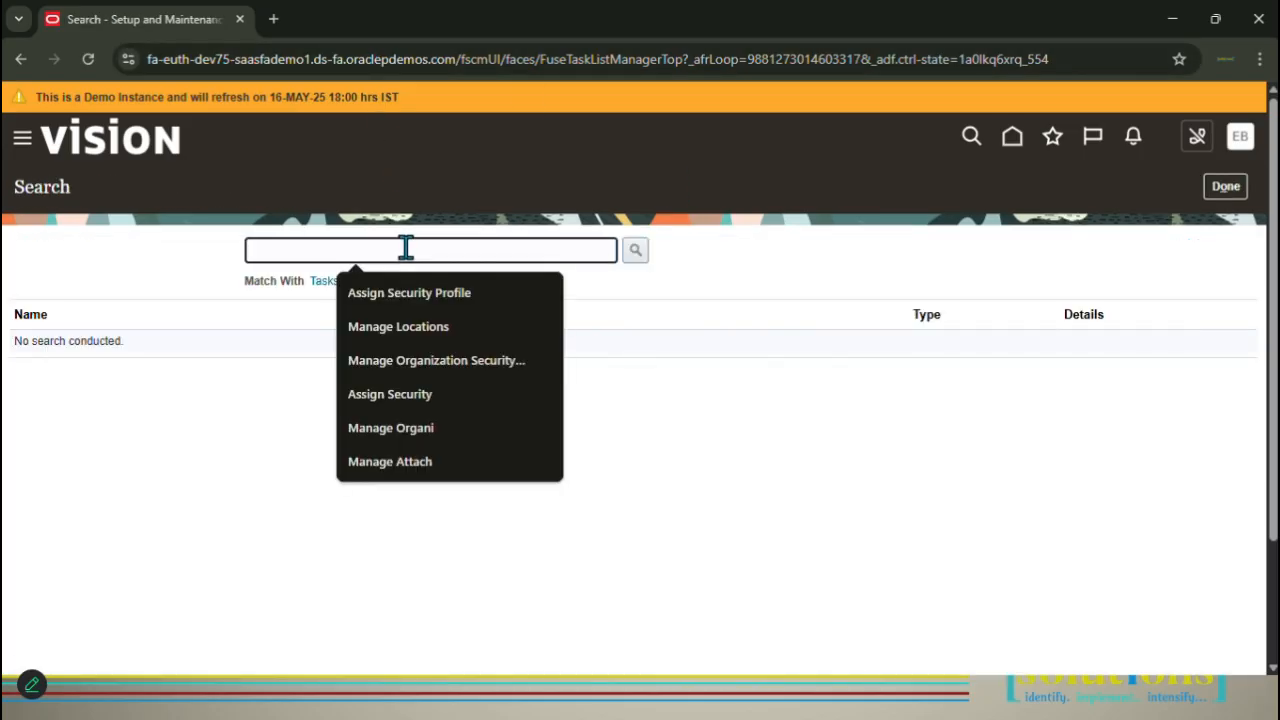
pyautogui.write('Upload Ledger')
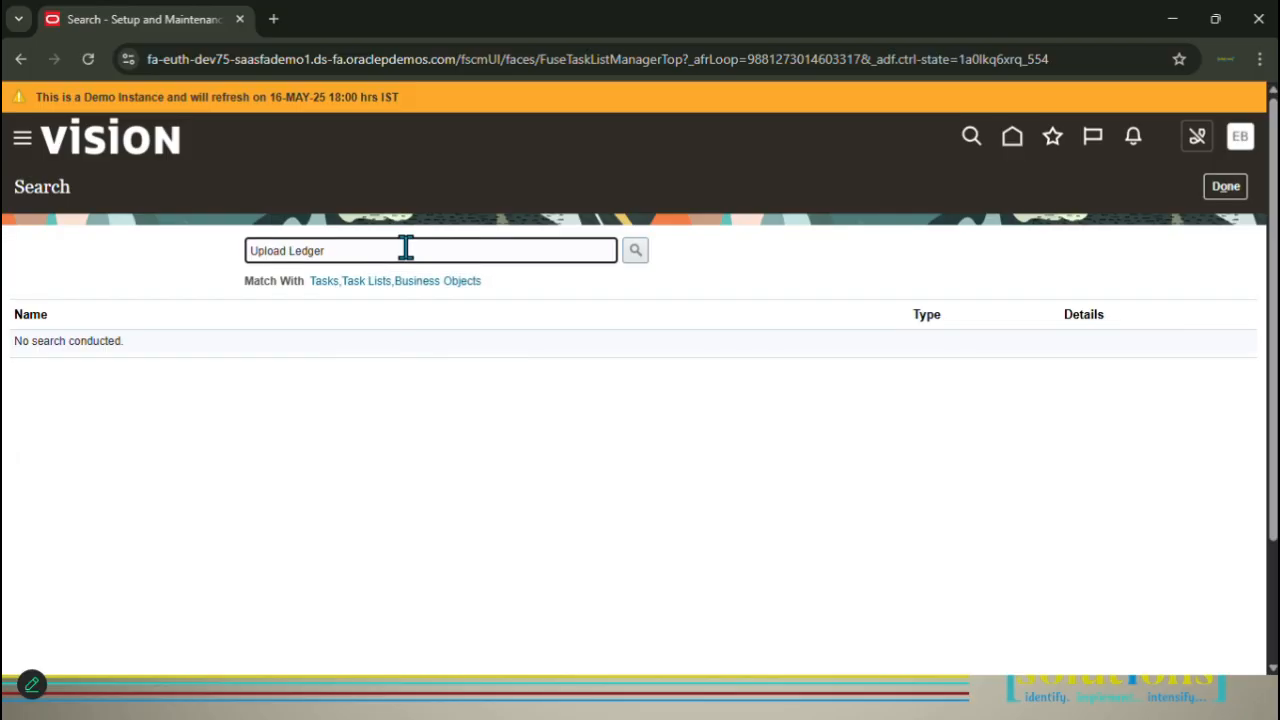
pyautogui.press('Return')
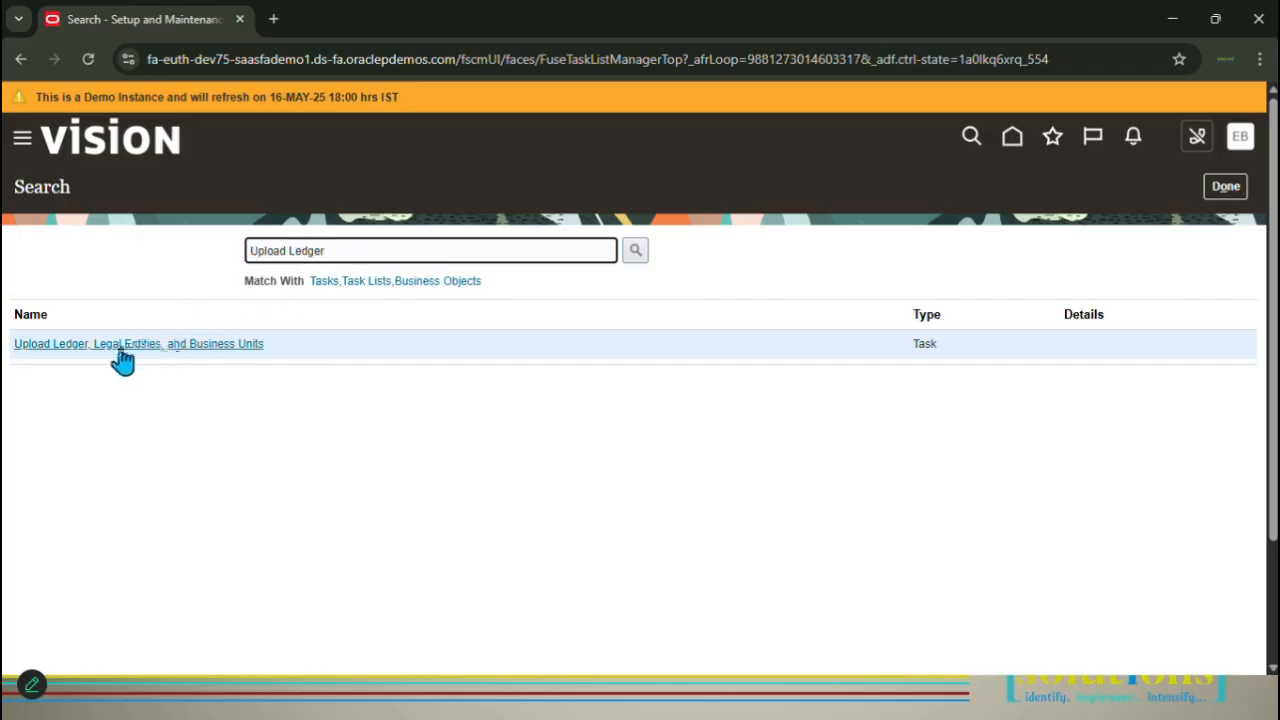
pyautogui.click(87, 345)
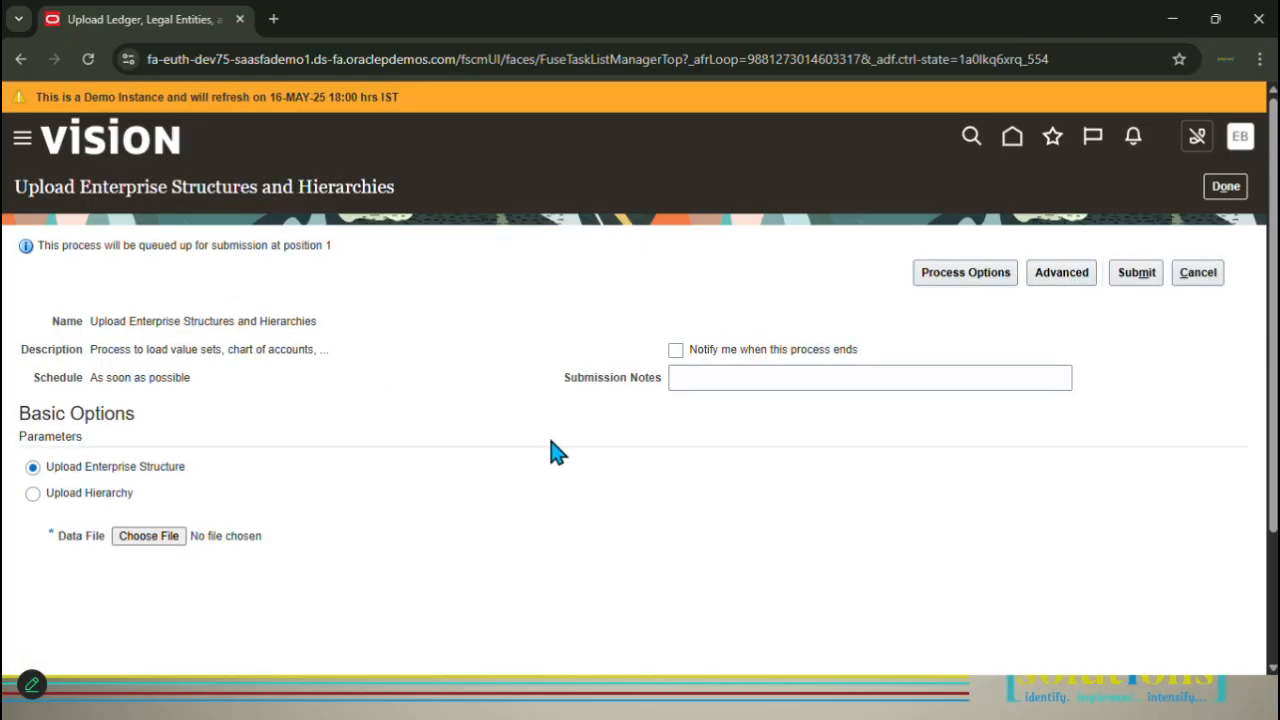
# Select FinancialsCommonEntities.zip as the data file for the enterprise structure upload.
pyautogui.click(148, 549)
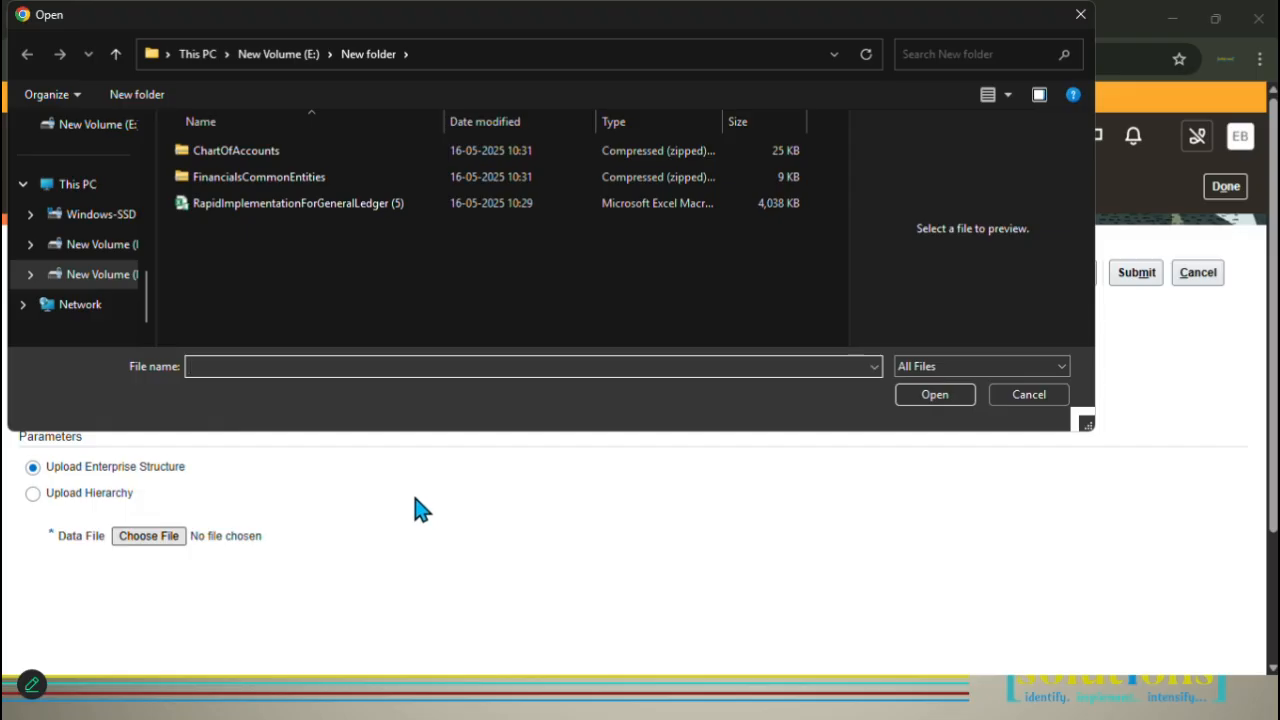
pyautogui.click(246, 180)
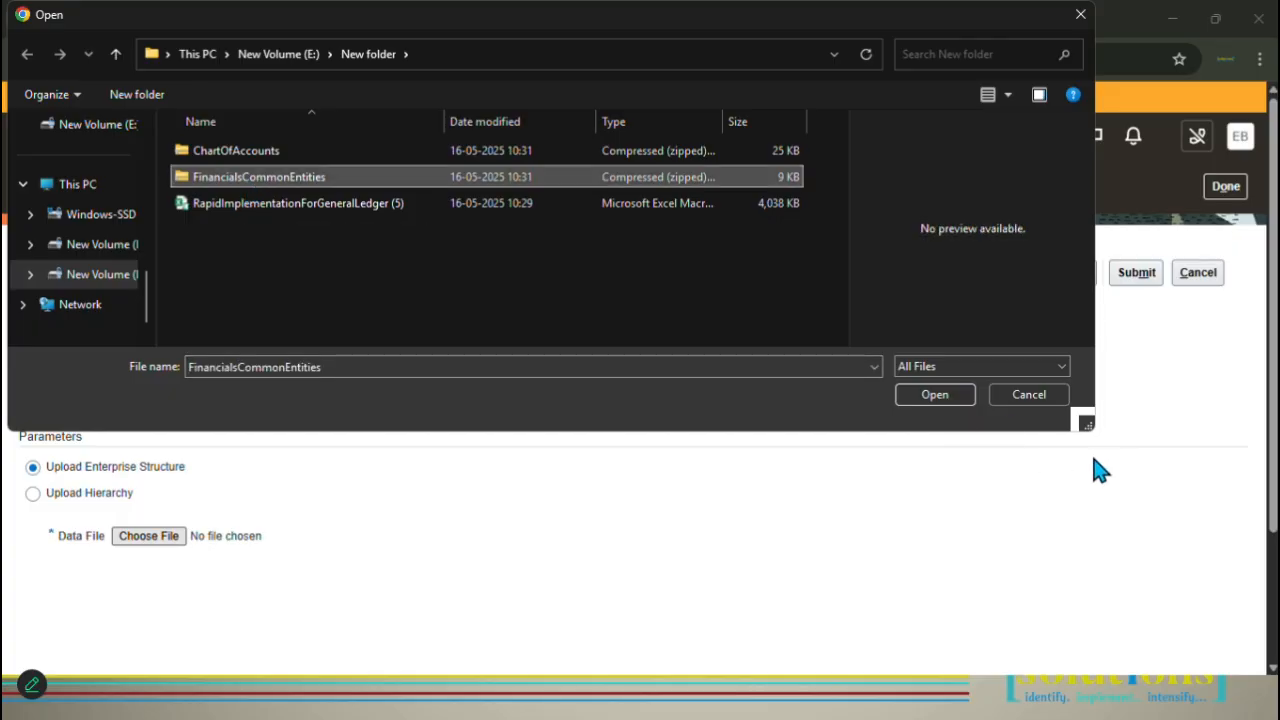
pyautogui.click(927, 394)
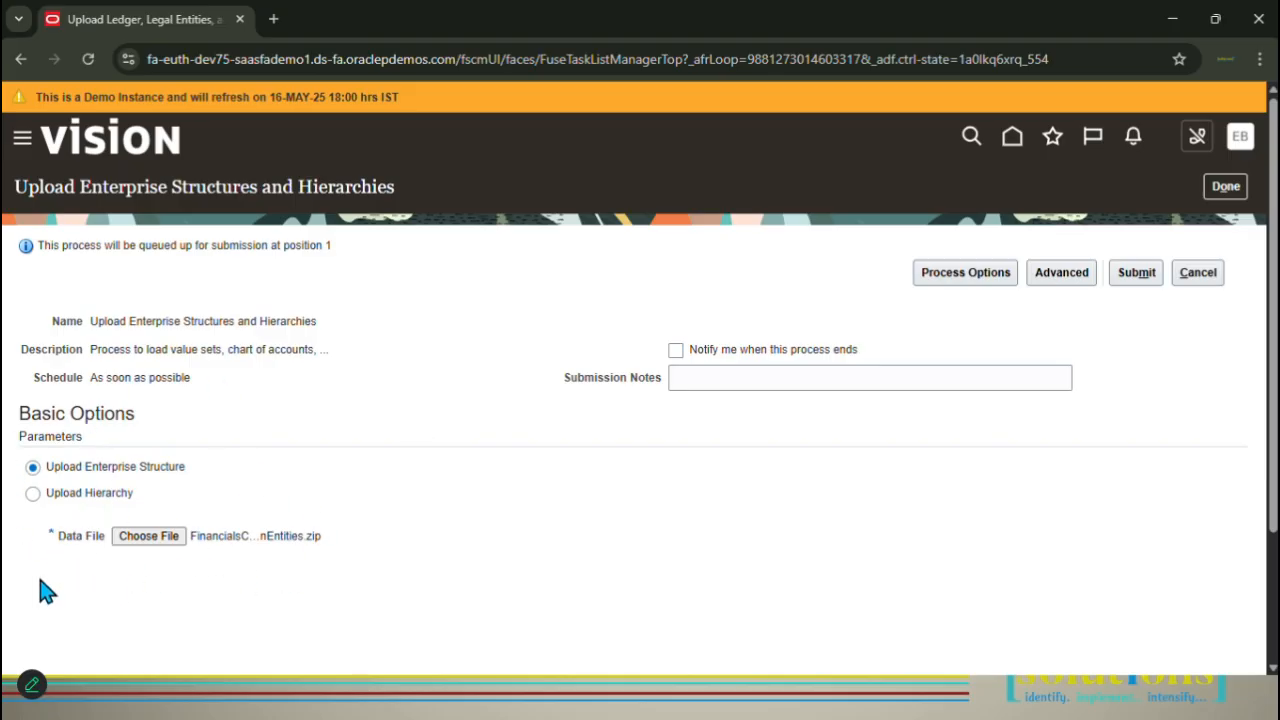
# Submit the upload process with the note "PNC Common Financial Configuration Upload" and notification when the process ends.
pyautogui.click(721, 380)
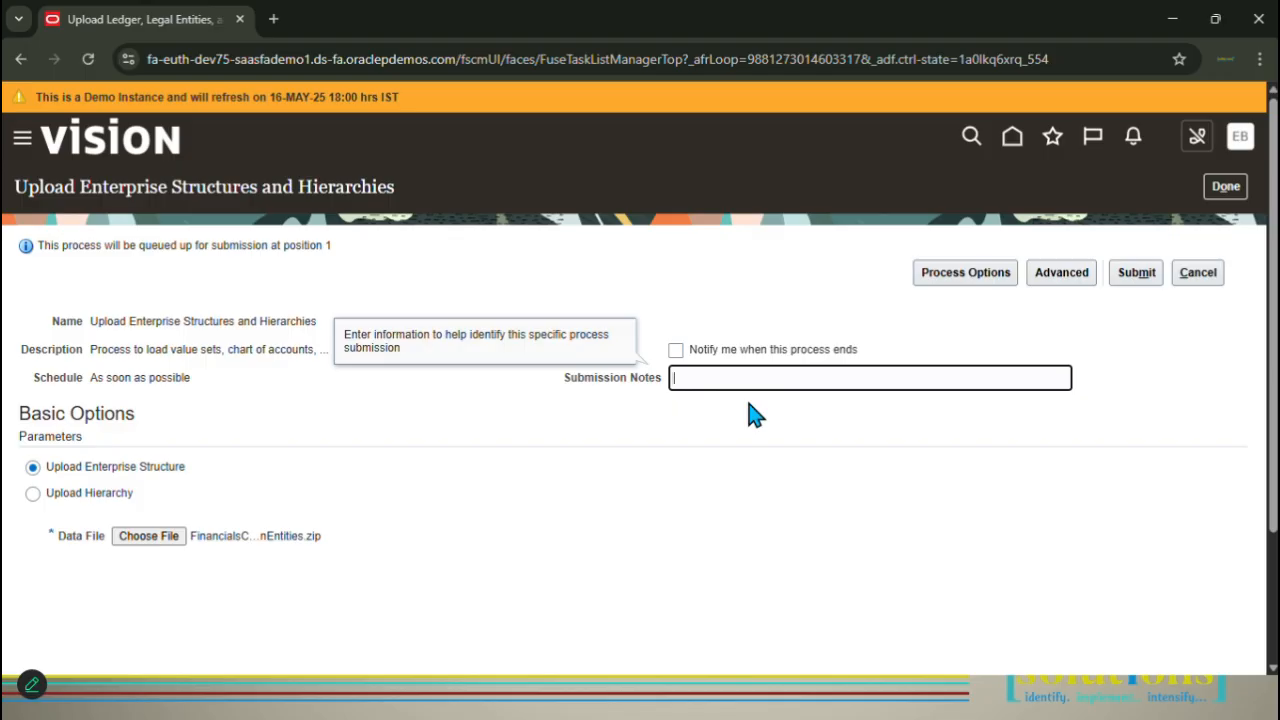
pyautogui.write('PNC Common Financial CO')
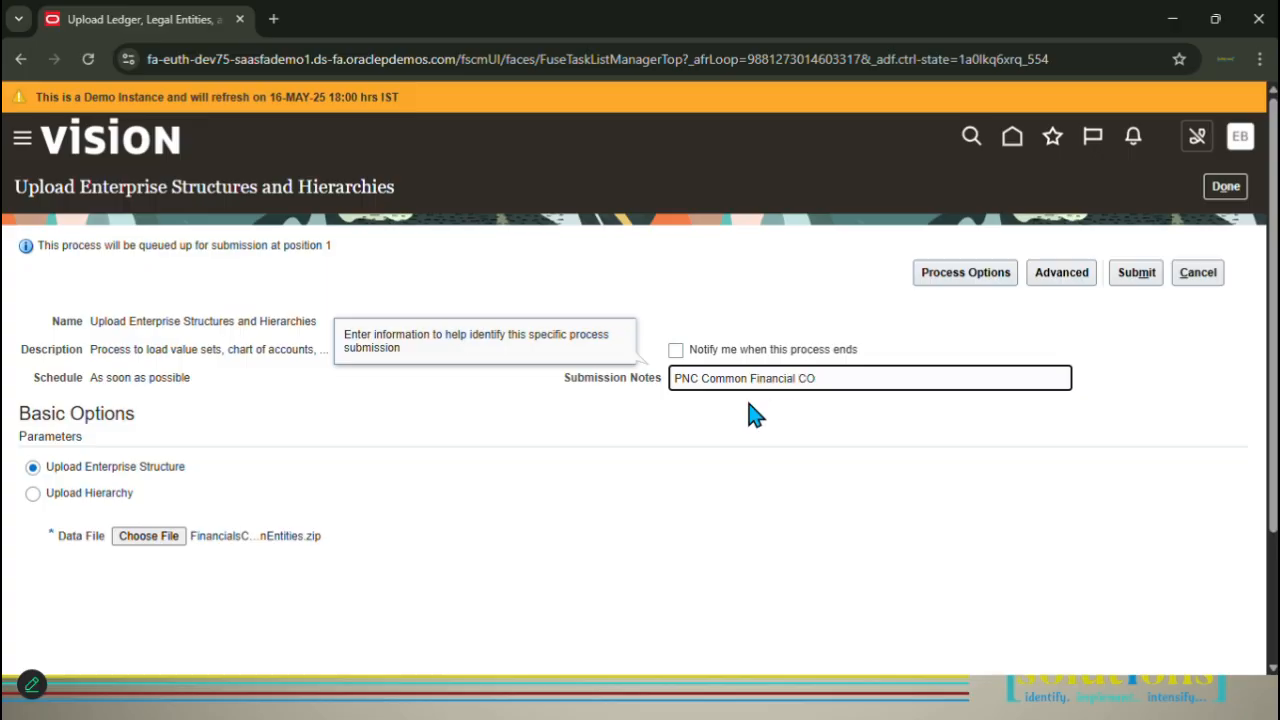
pyautogui.write('nfConfiguration Upload')
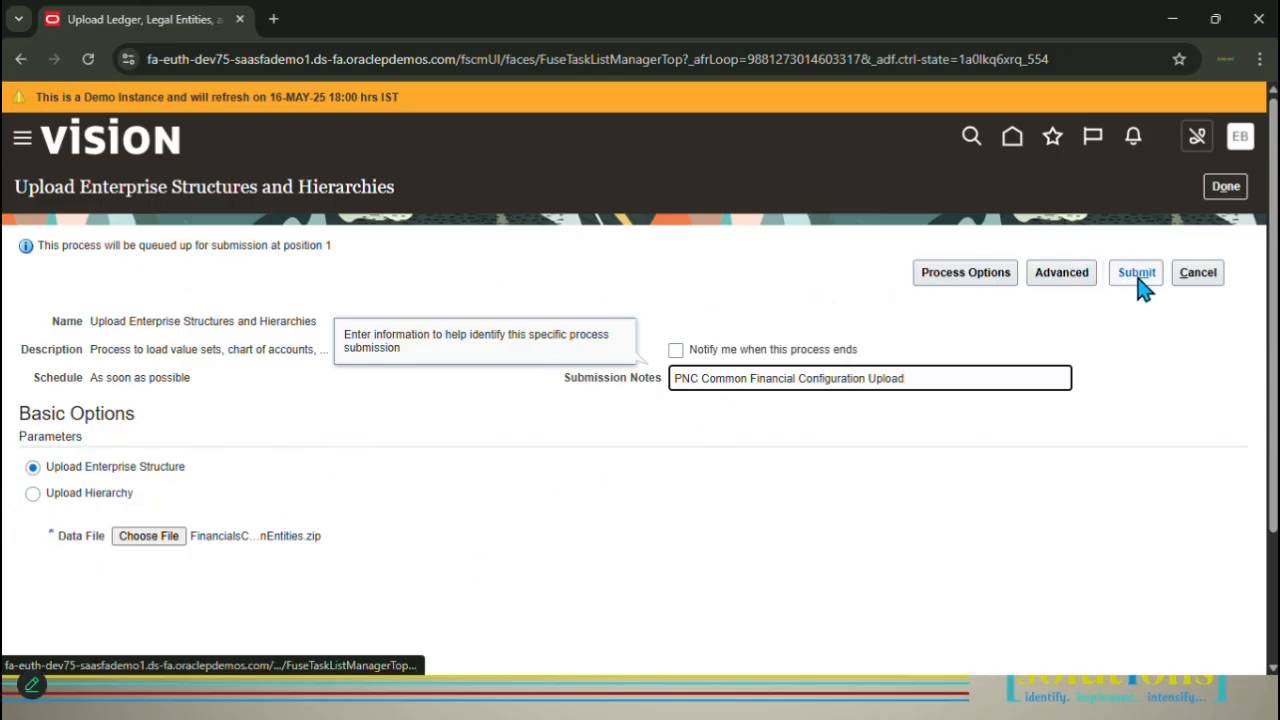
pyautogui.click(676, 352)
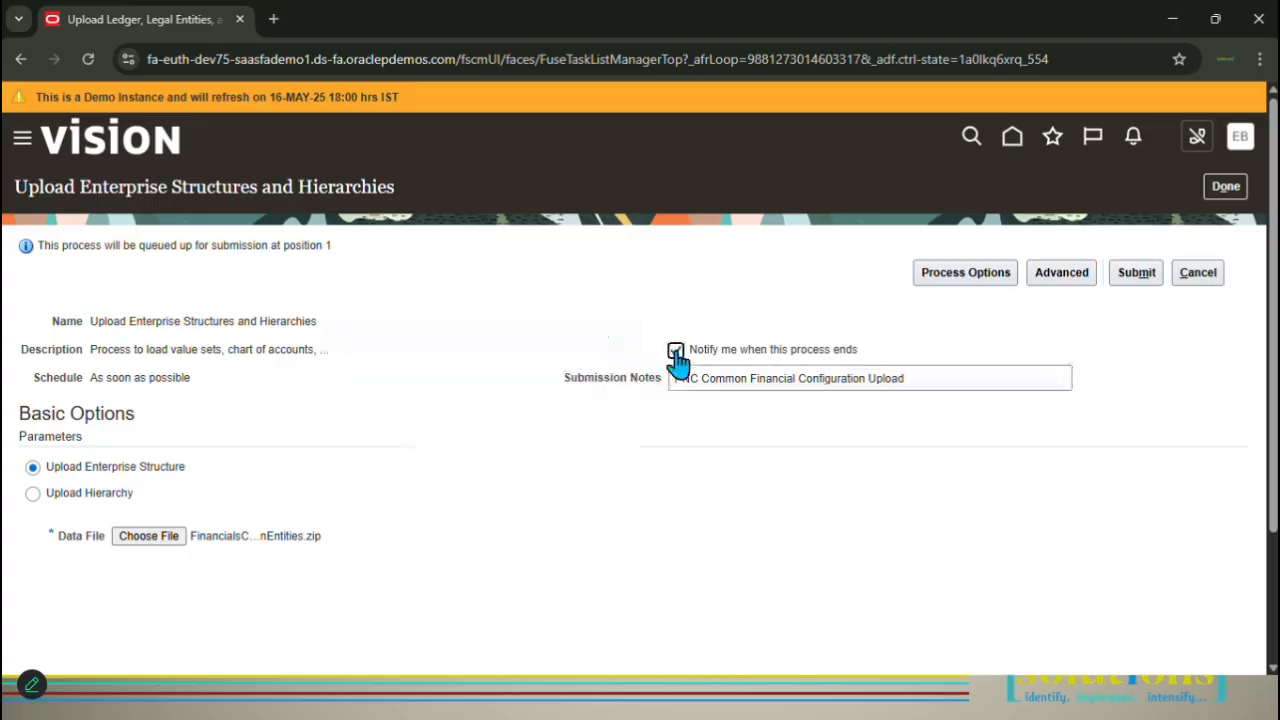
pyautogui.click(1137, 284)
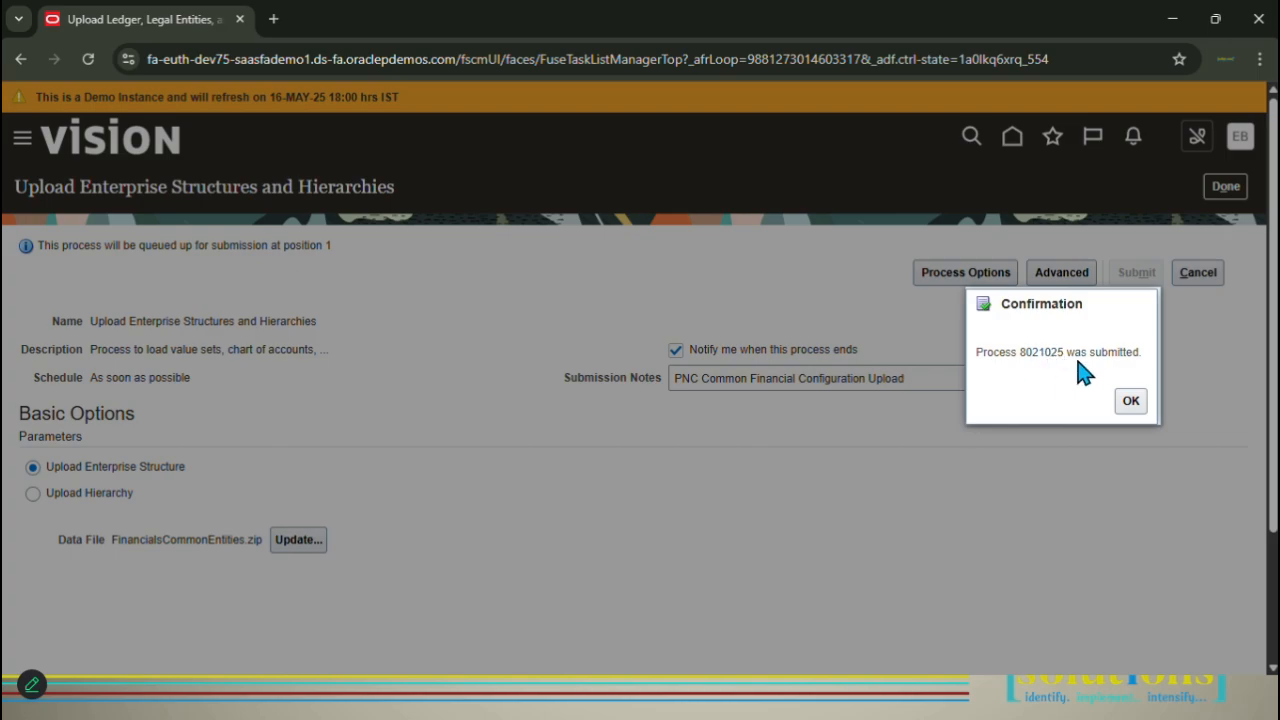
pyautogui.click(1130, 403)
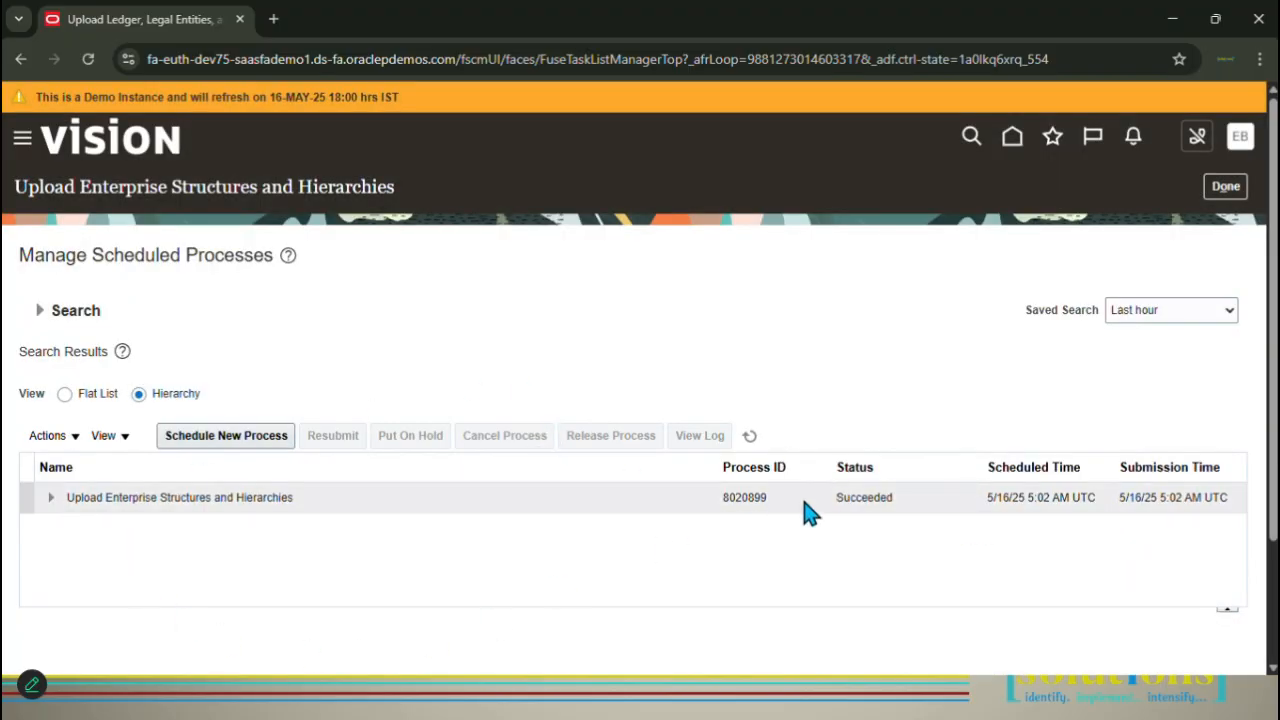
# Refresh the scheduled processes list repeatedly to monitor the status of the newly submitted upload process.
pyautogui.click(749, 437)
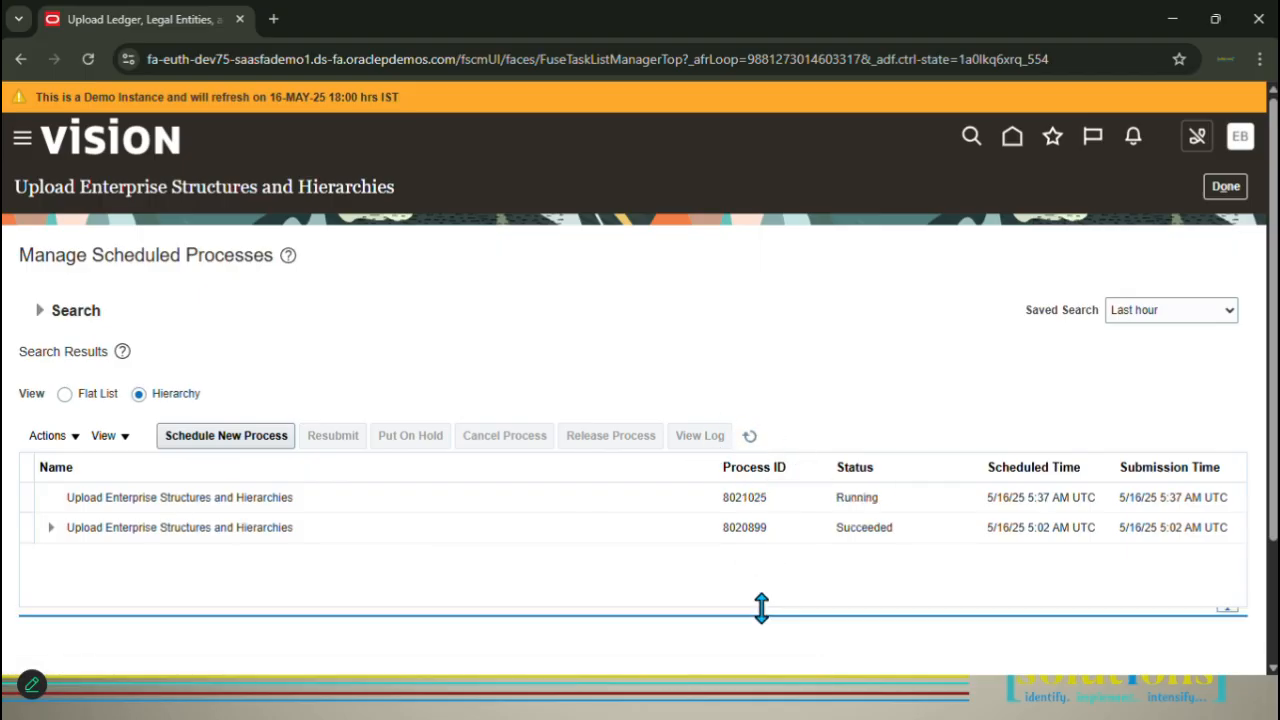
pyautogui.click(749, 437)
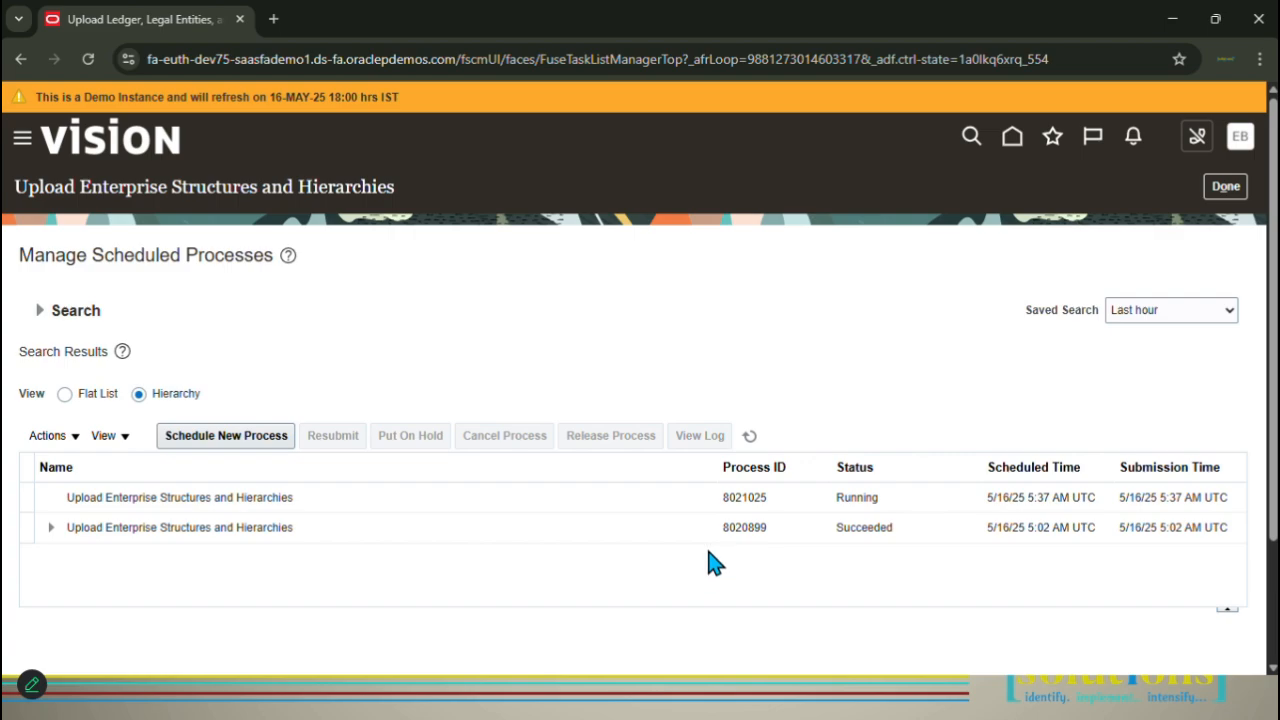
pyautogui.click(750, 437)
pyautogui.click(750, 437)
pyautogui.click(750, 437)
pyautogui.scroll(-1, 94, 650)
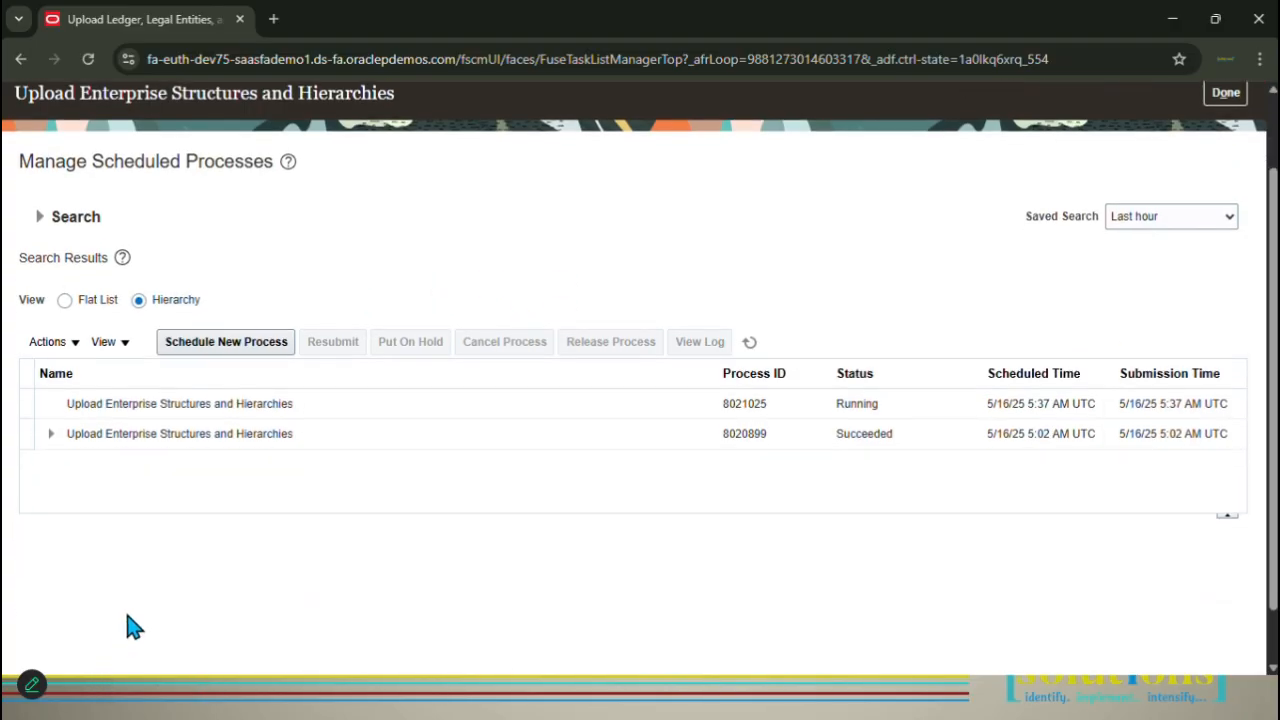
pyautogui.scroll(1, 200, 600)
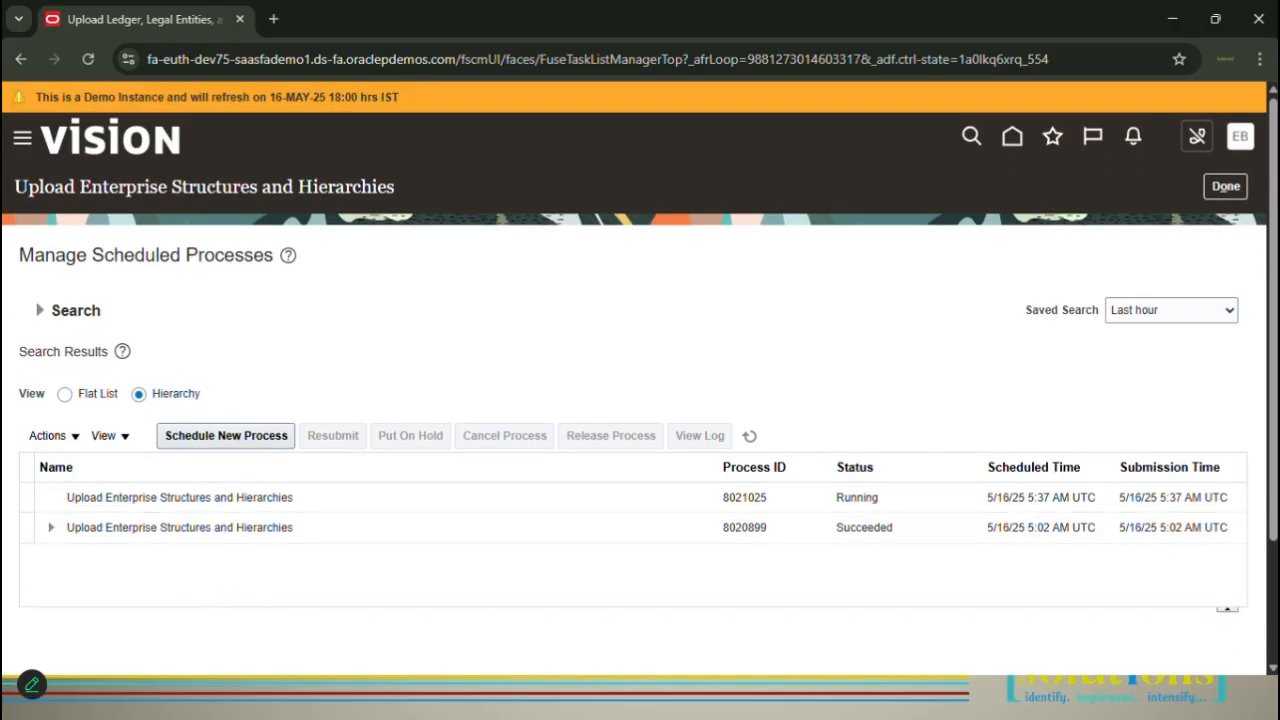
pyautogui.hotkey('alt', 'Tab')
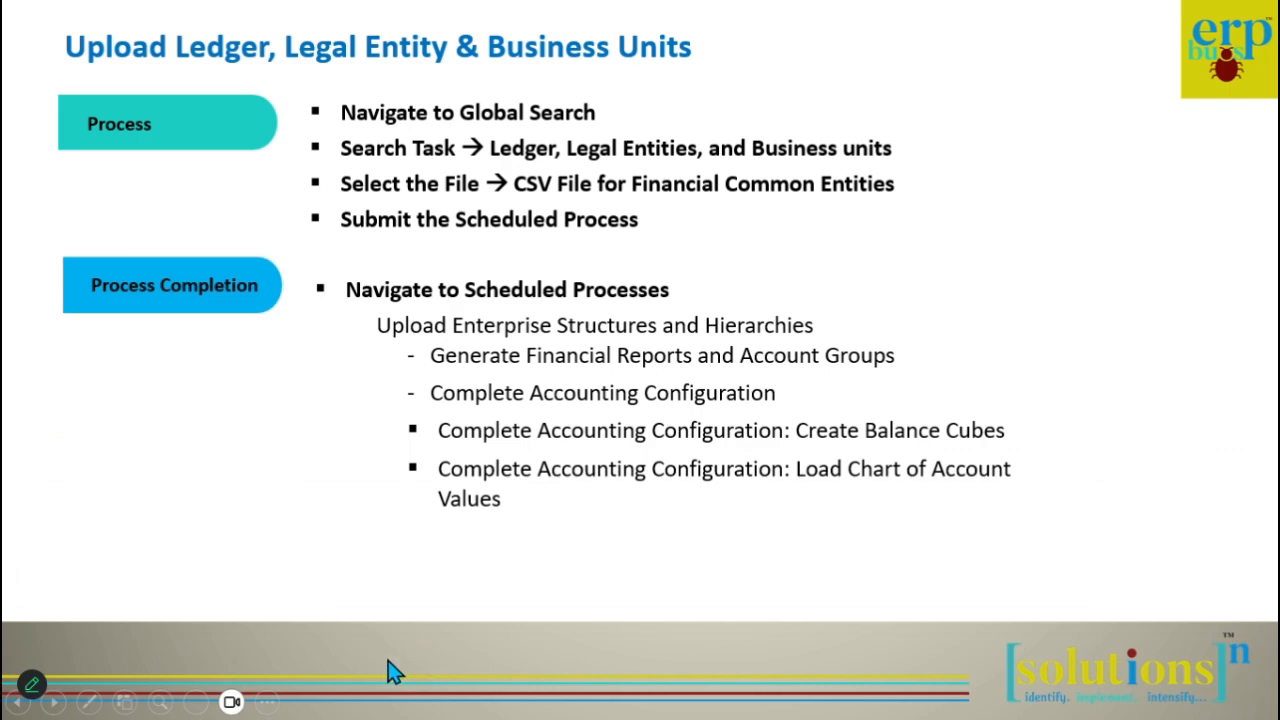
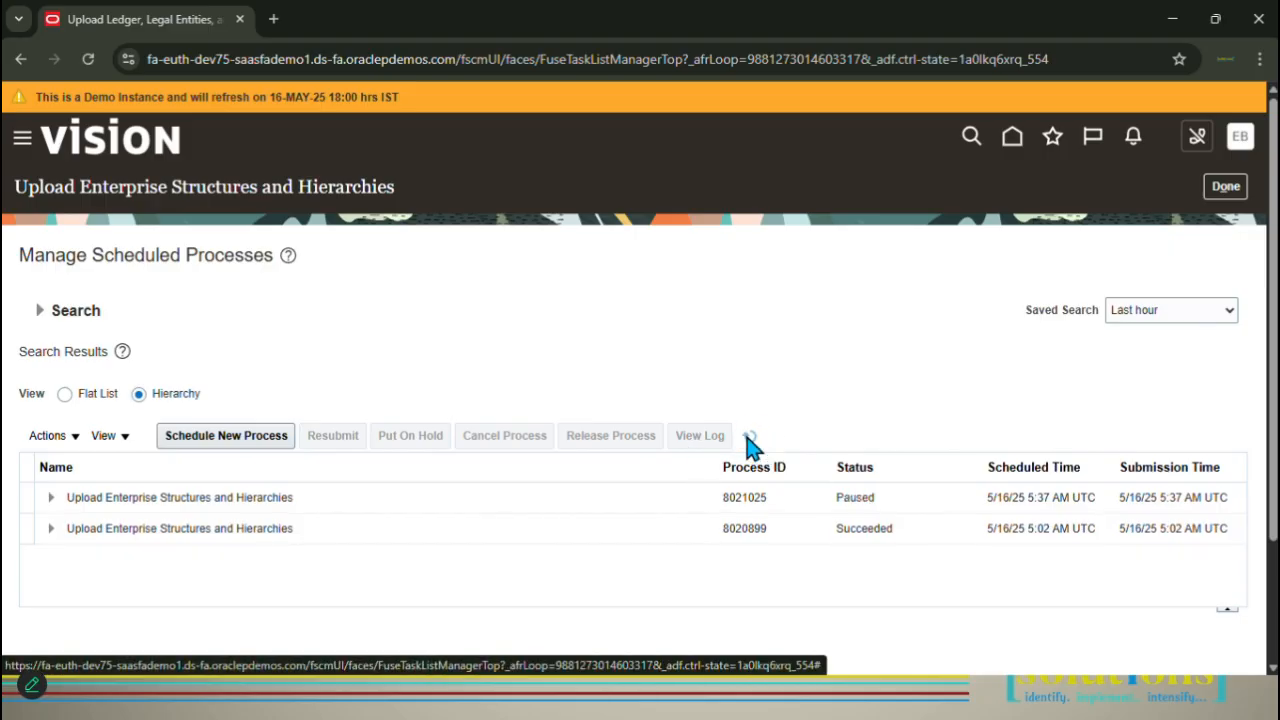
# Check the statuses of the newest upload process and its Complete Accounting Configuration subprocesses, refreshing the list between checks.
pyautogui.click(47, 500)
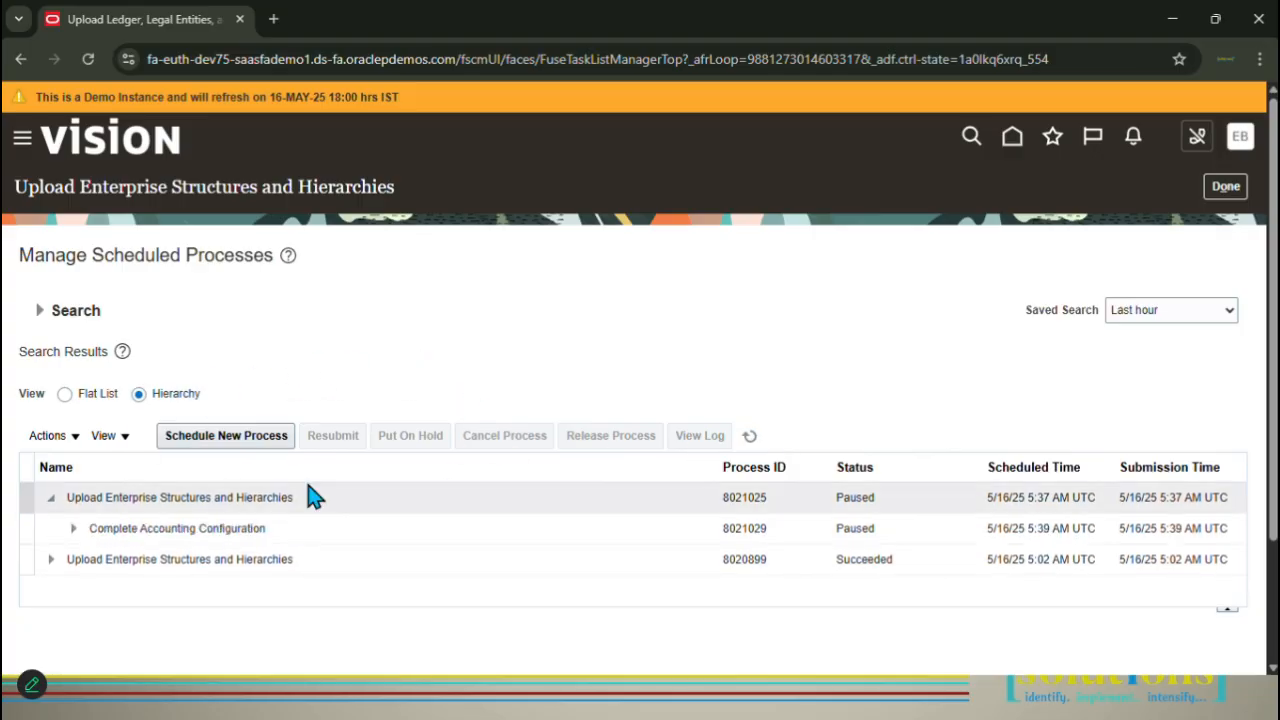
pyautogui.click(73, 528)
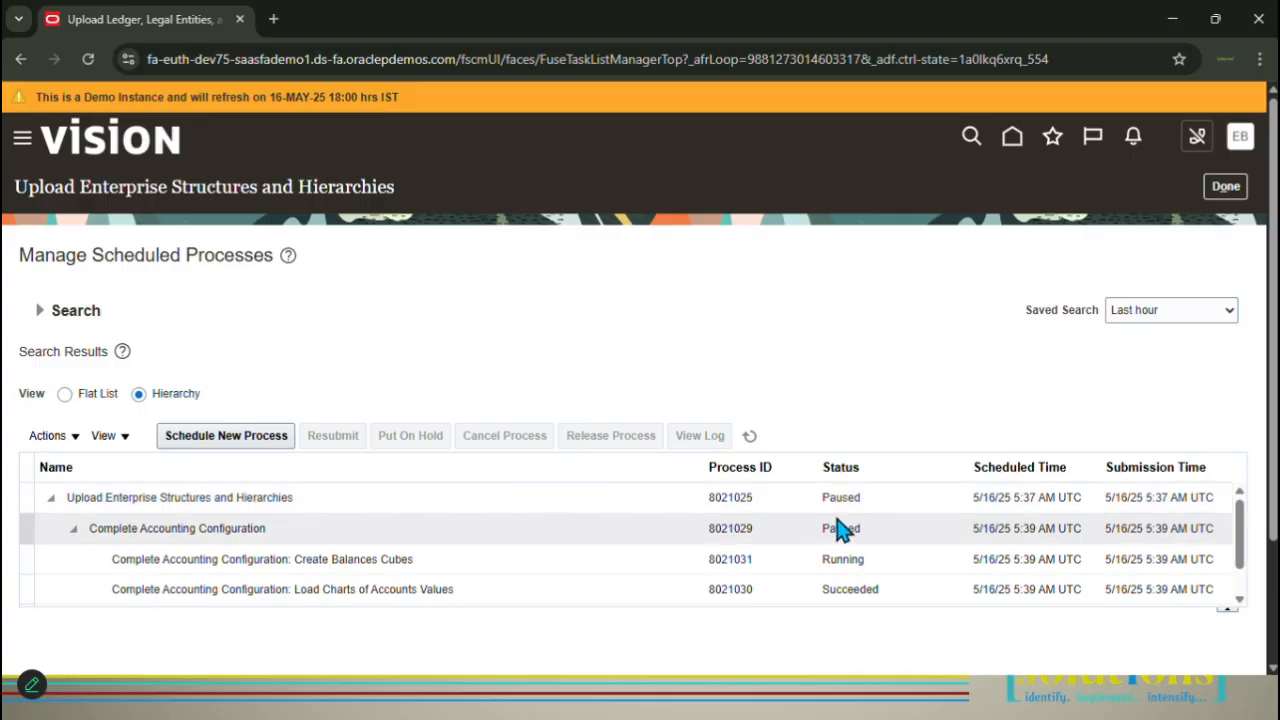
pyautogui.click(749, 436)
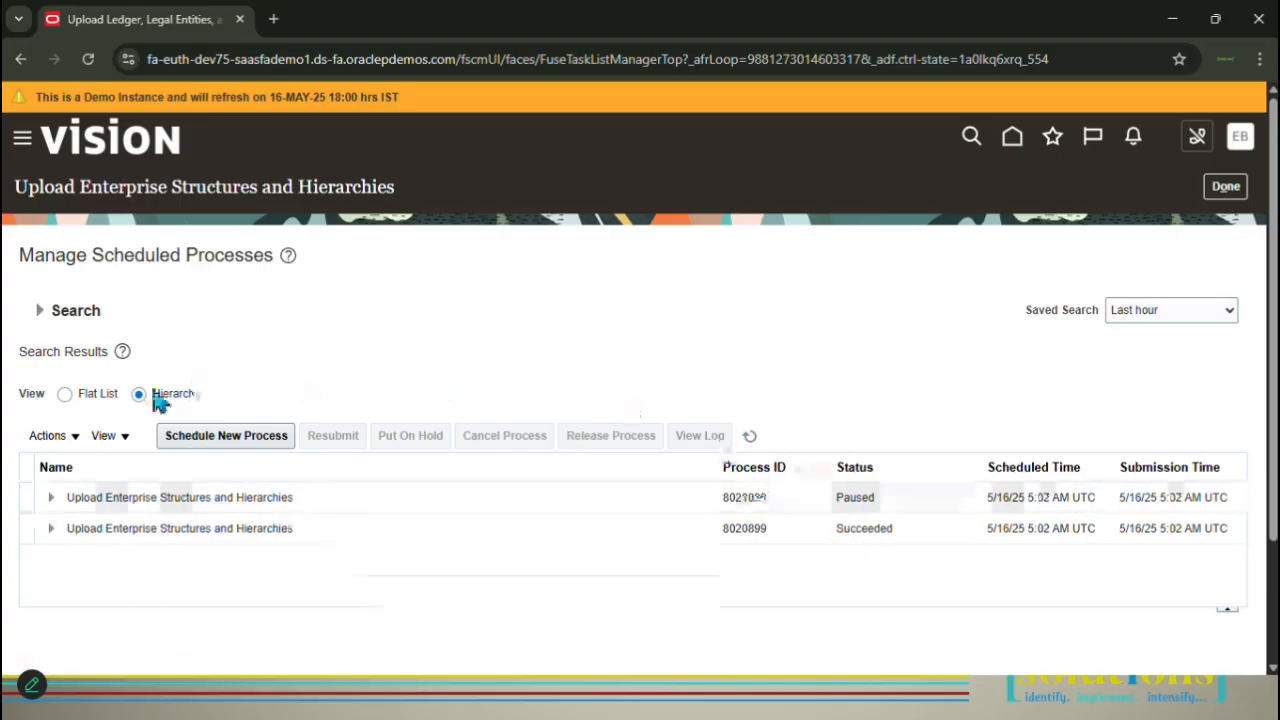
pyautogui.click(752, 437)
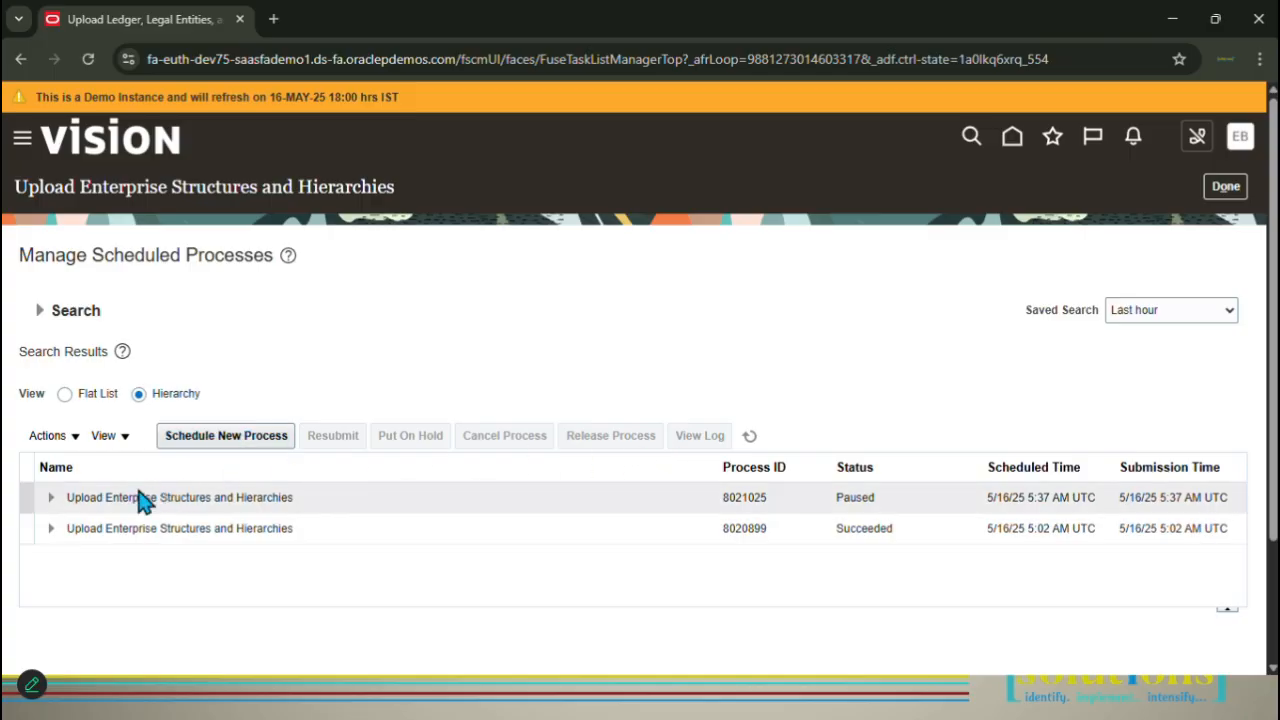
pyautogui.click(49, 500)
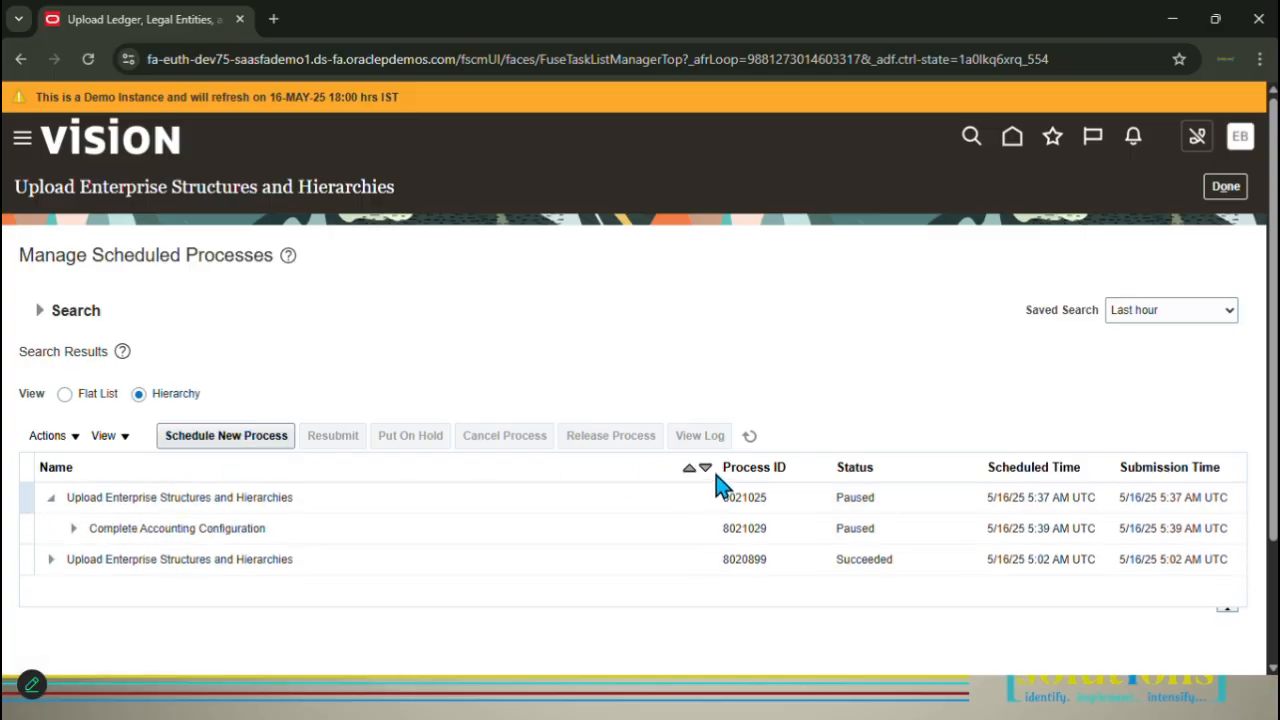
pyautogui.click(749, 435)
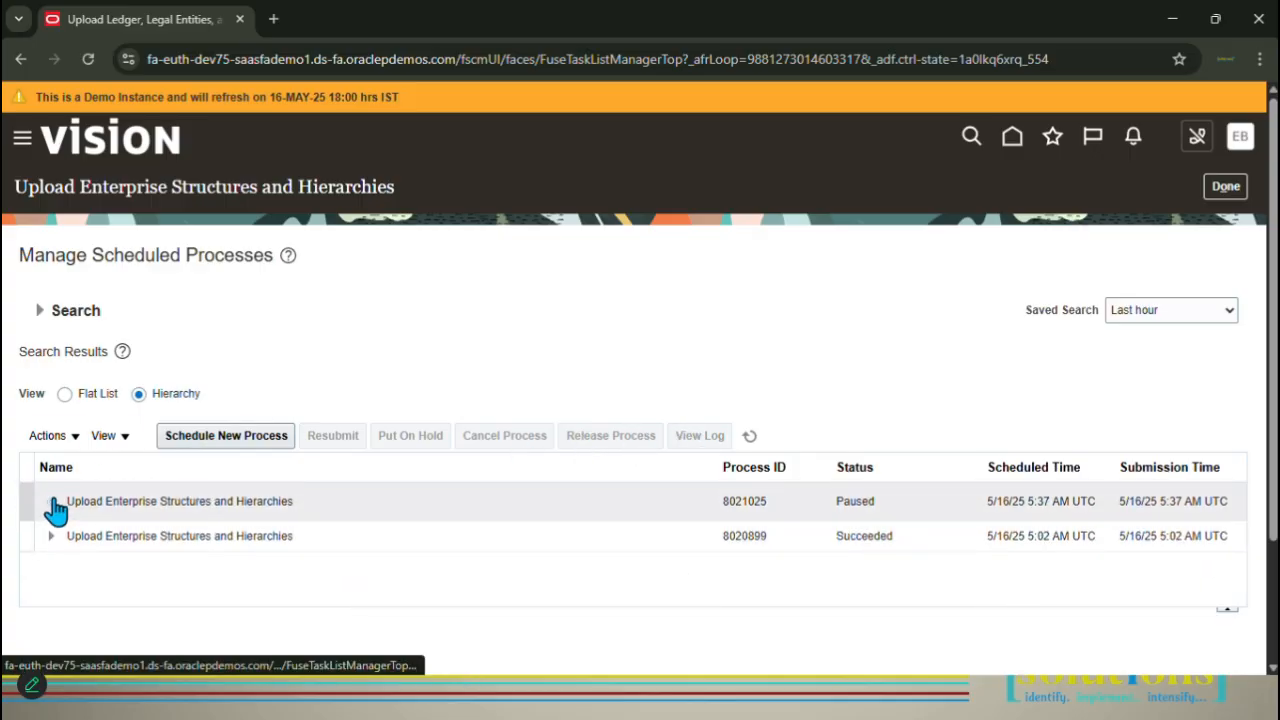
pyautogui.click(52, 501)
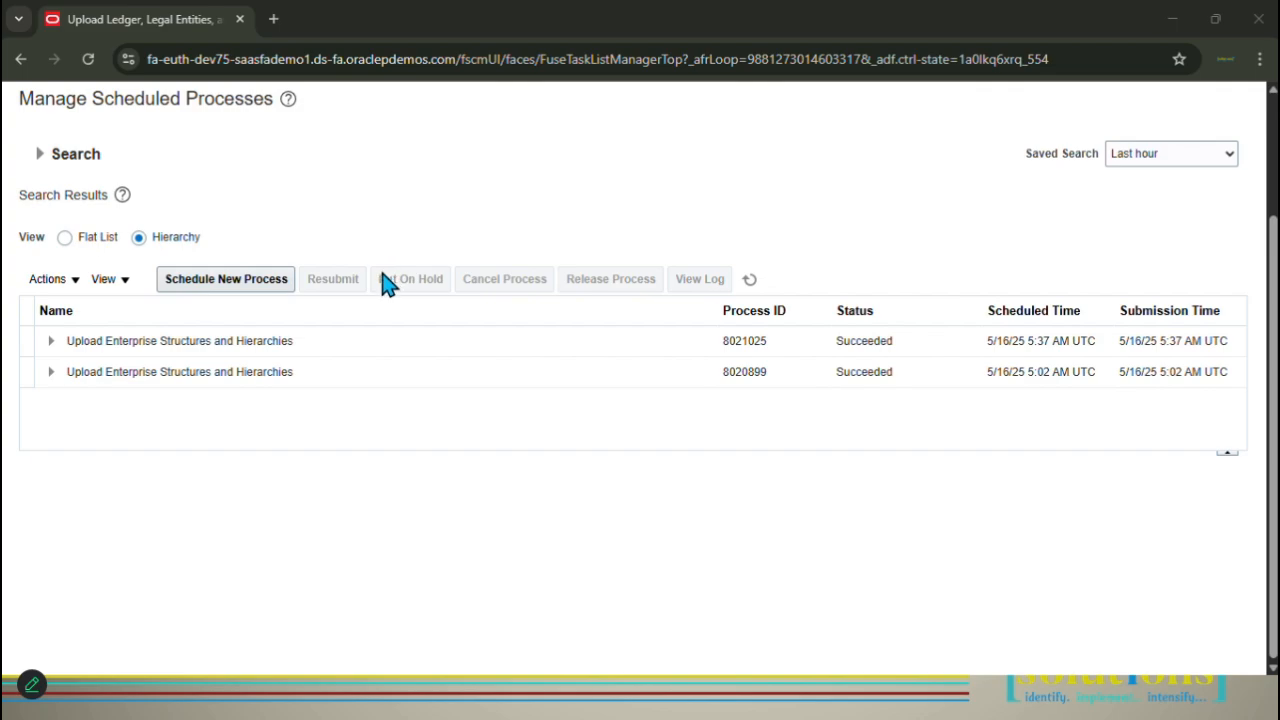
# Expand the newest upload process and its Complete Accounting Configuration entry to review the status of every subprocess.
pyautogui.click(49, 342)
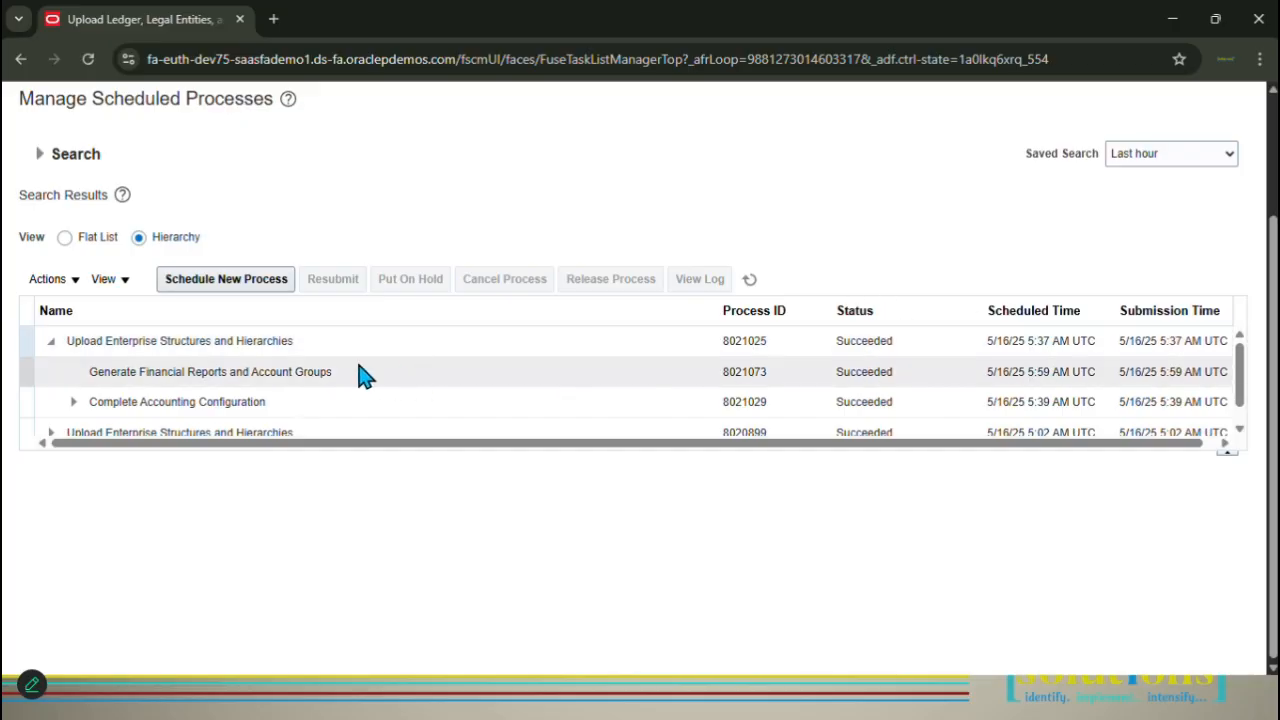
pyautogui.scroll(-1, 91, 400)
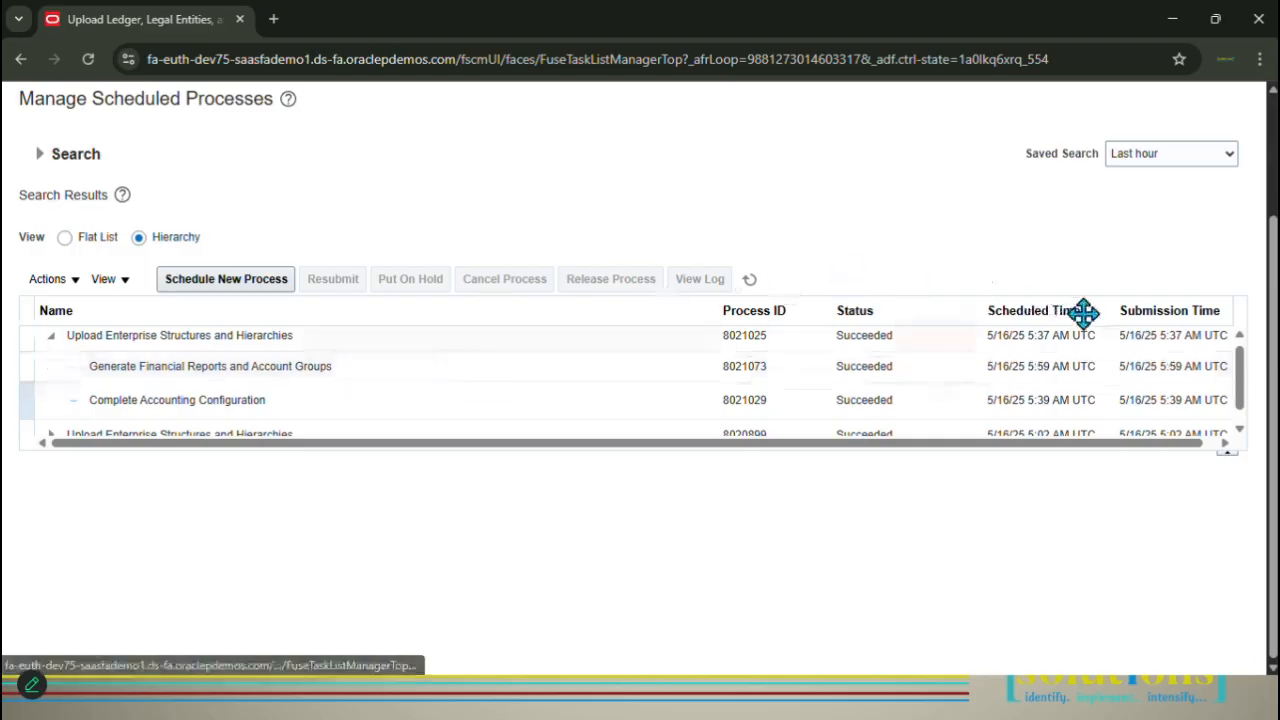
pyautogui.scroll(-2, 1008, 377)
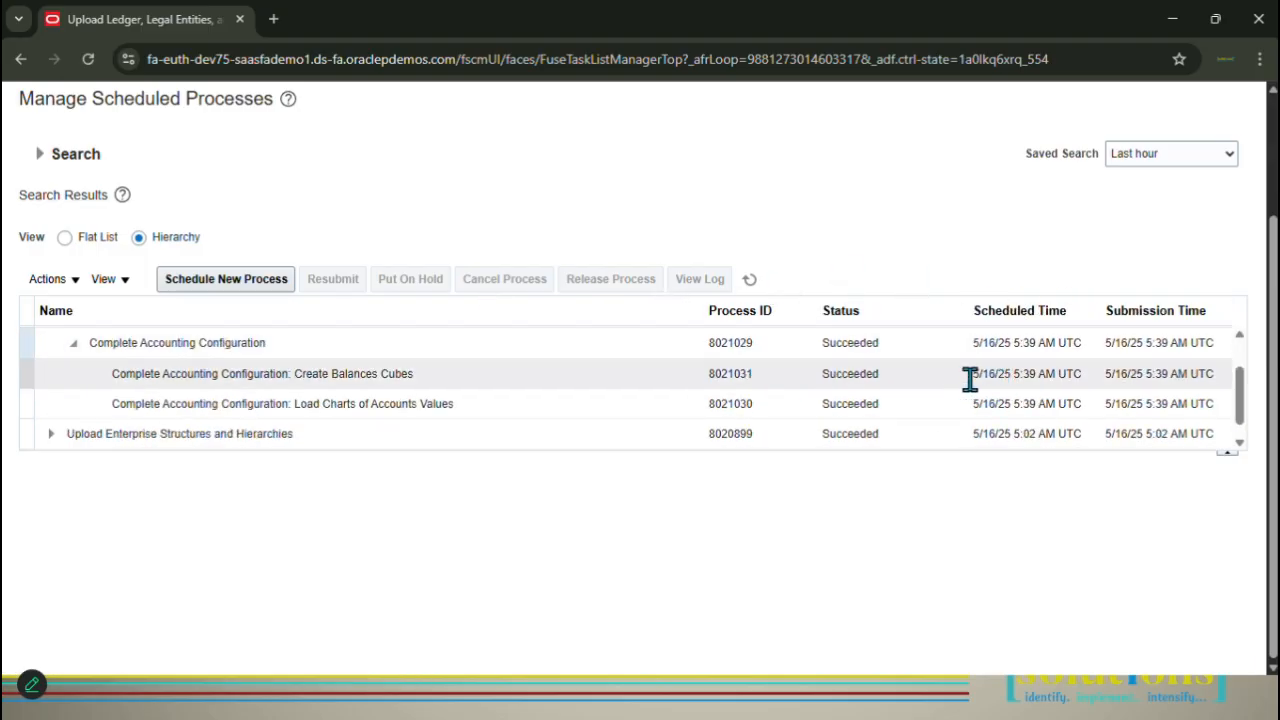
# View the process details of the Load Charts of Accounts Values and Create Balances Cubes subprocesses.
pyautogui.click(331, 403)
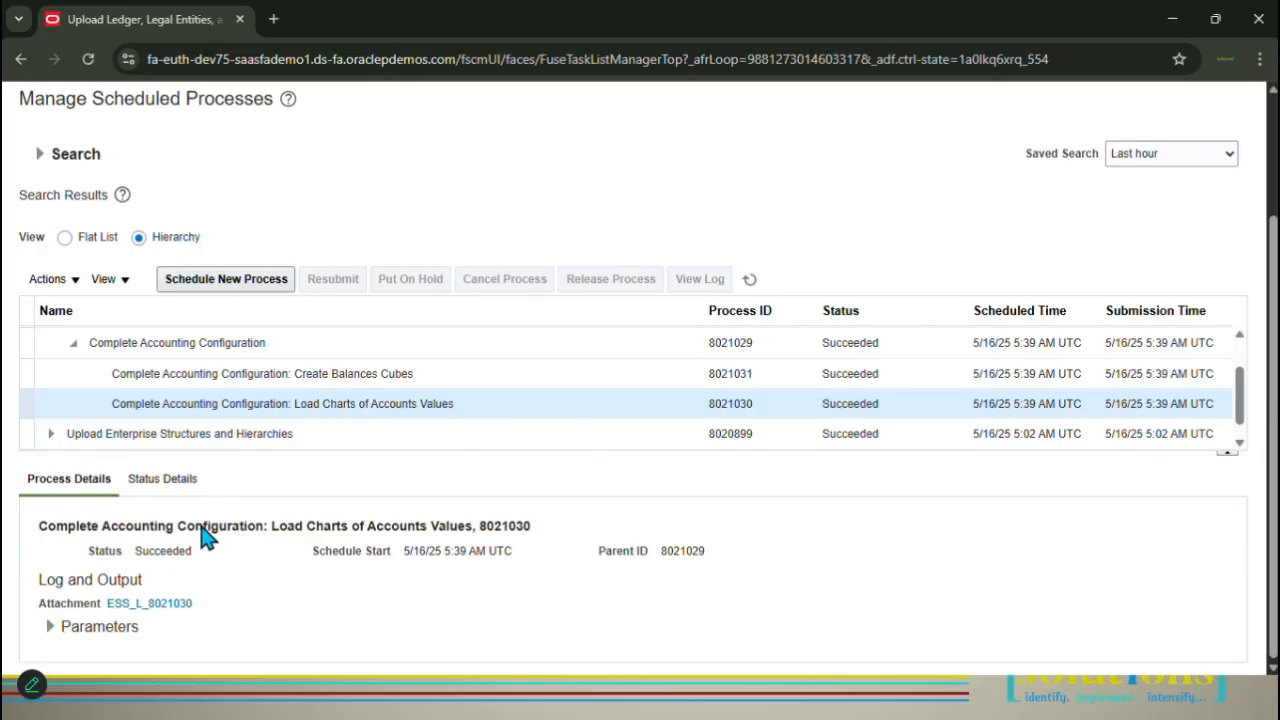
pyautogui.moveTo(174, 619)
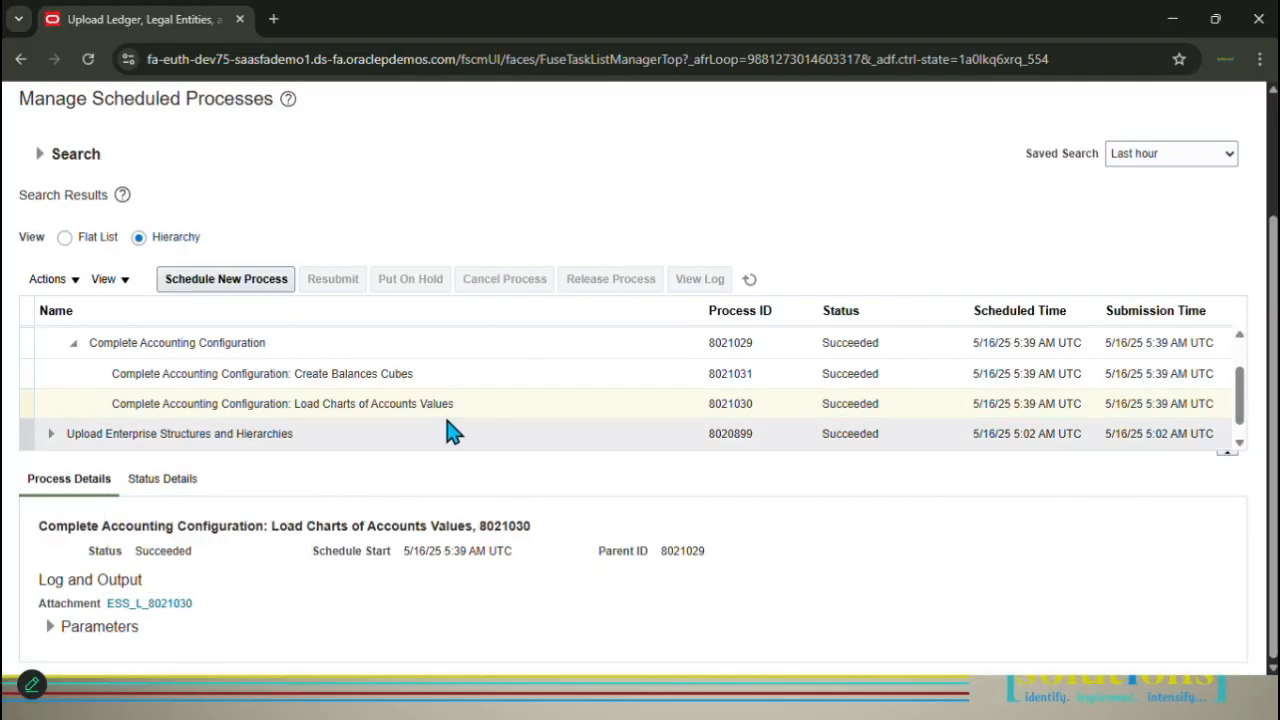
pyautogui.click(347, 373)
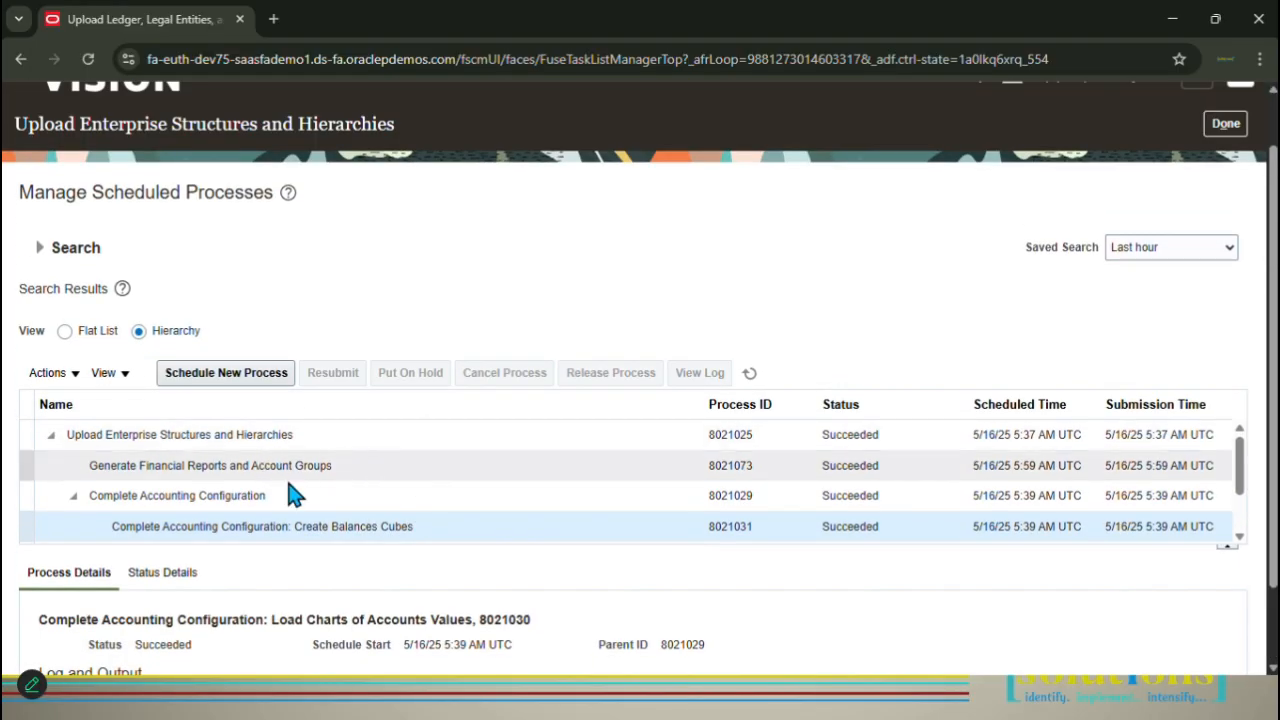
pyautogui.scroll(-1, 313, 494)
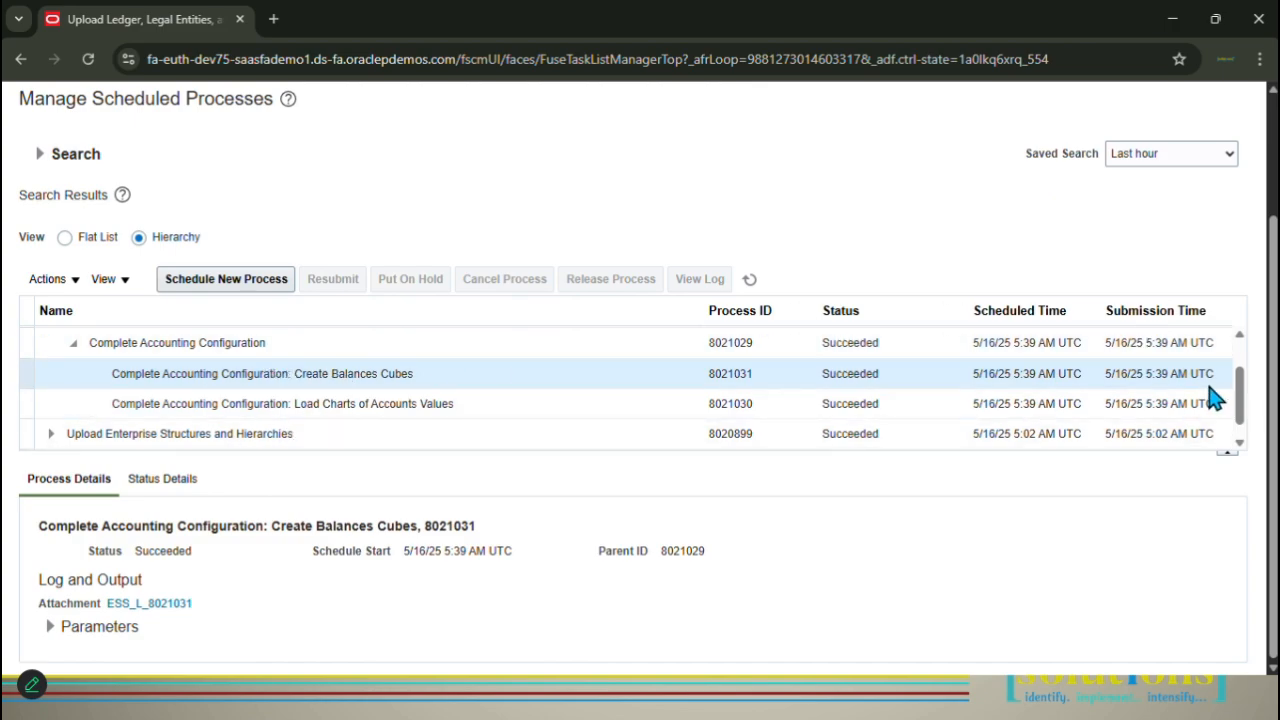
pyautogui.moveTo(1240, 393); pyautogui.dragTo(1240, 334)
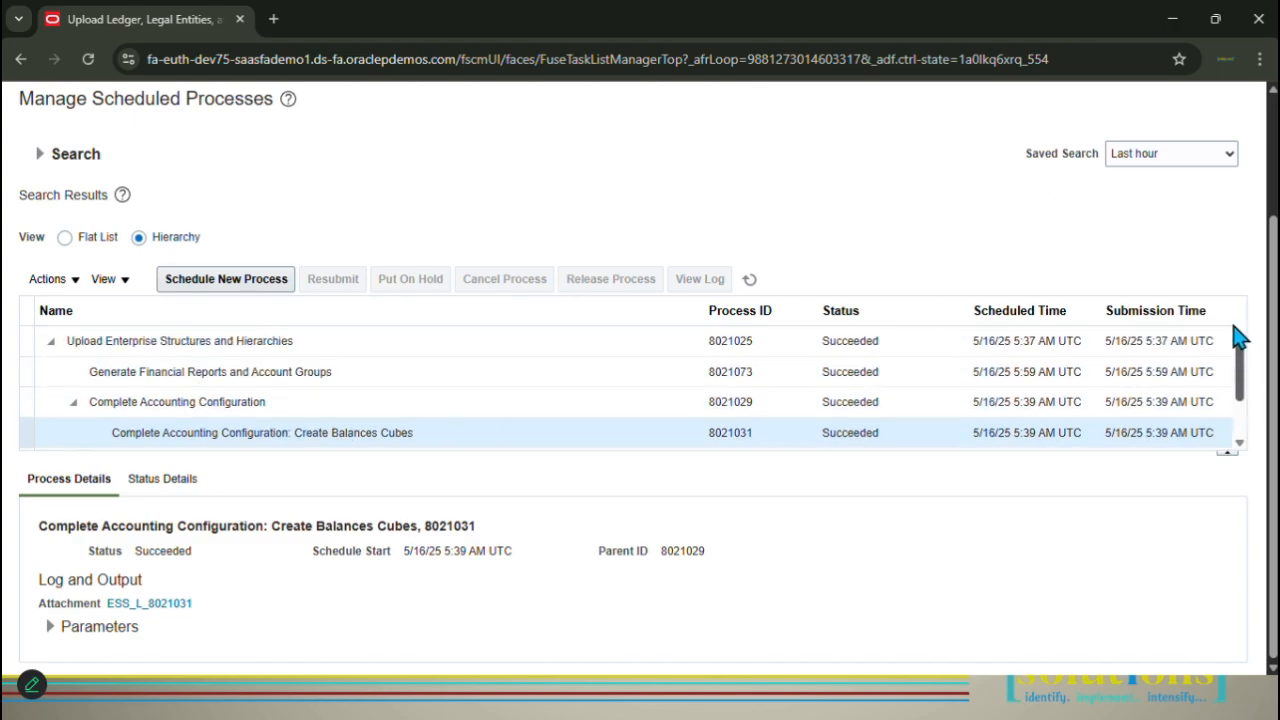
# Open the 8021025.log attachment of the Upload Enterprise Structures and Hierarchies process.
pyautogui.click(229, 341)
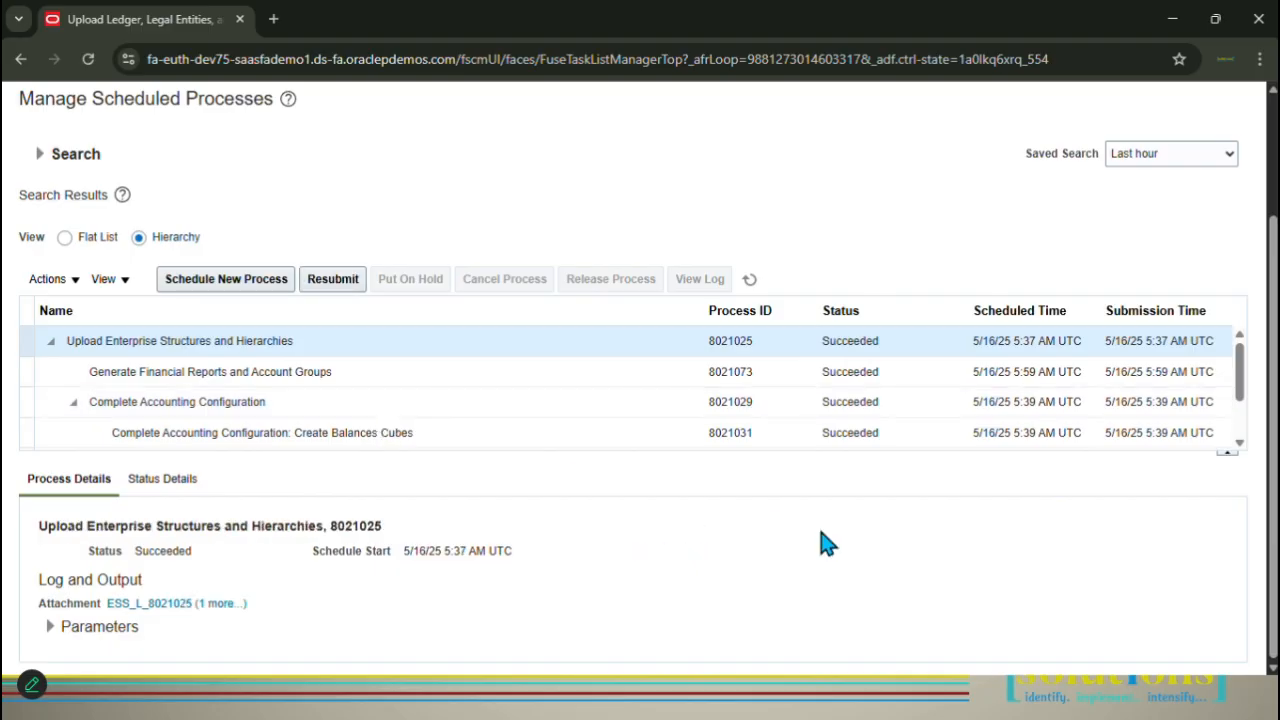
pyautogui.click(216, 604)
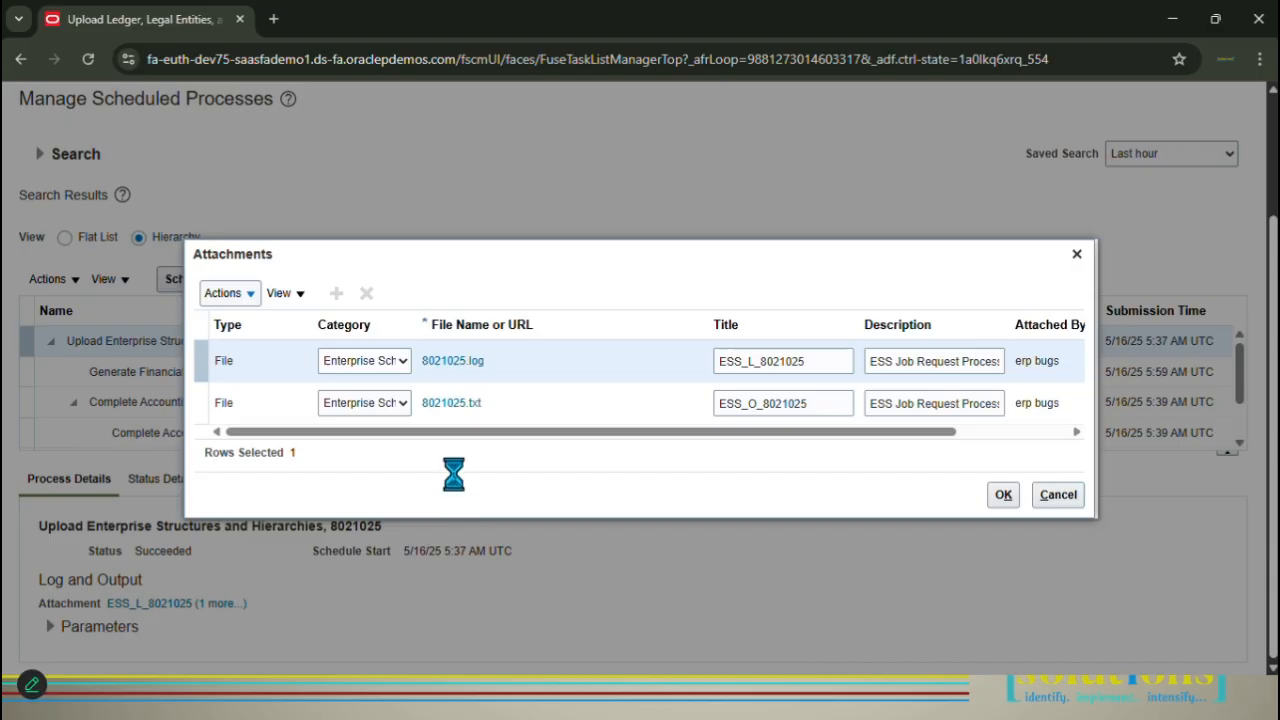
pyautogui.click(452, 363)
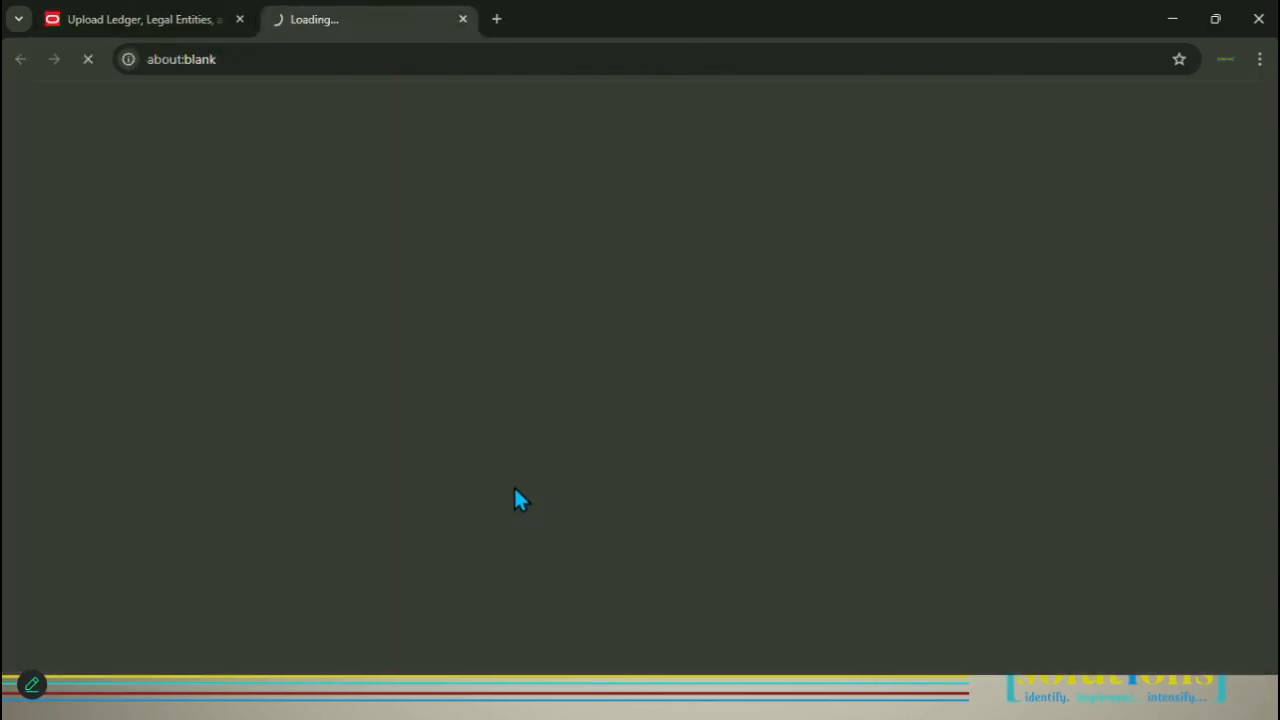
pyautogui.click(1009, 106)
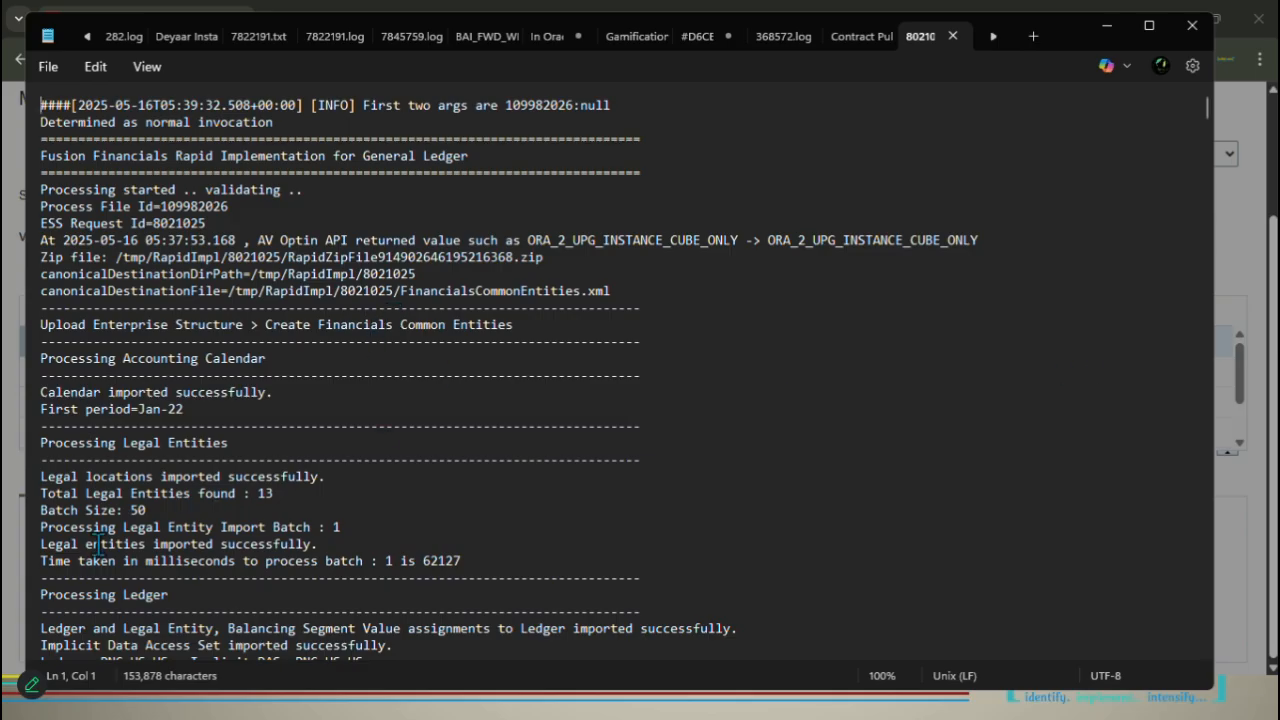
# Examine the log's Processing Legal Entities and Processing Ledger sections for the import results, including the PNC_US US ledger and balancing segment value assignments.
pyautogui.moveTo(103, 553); pyautogui.dragTo(330, 550)
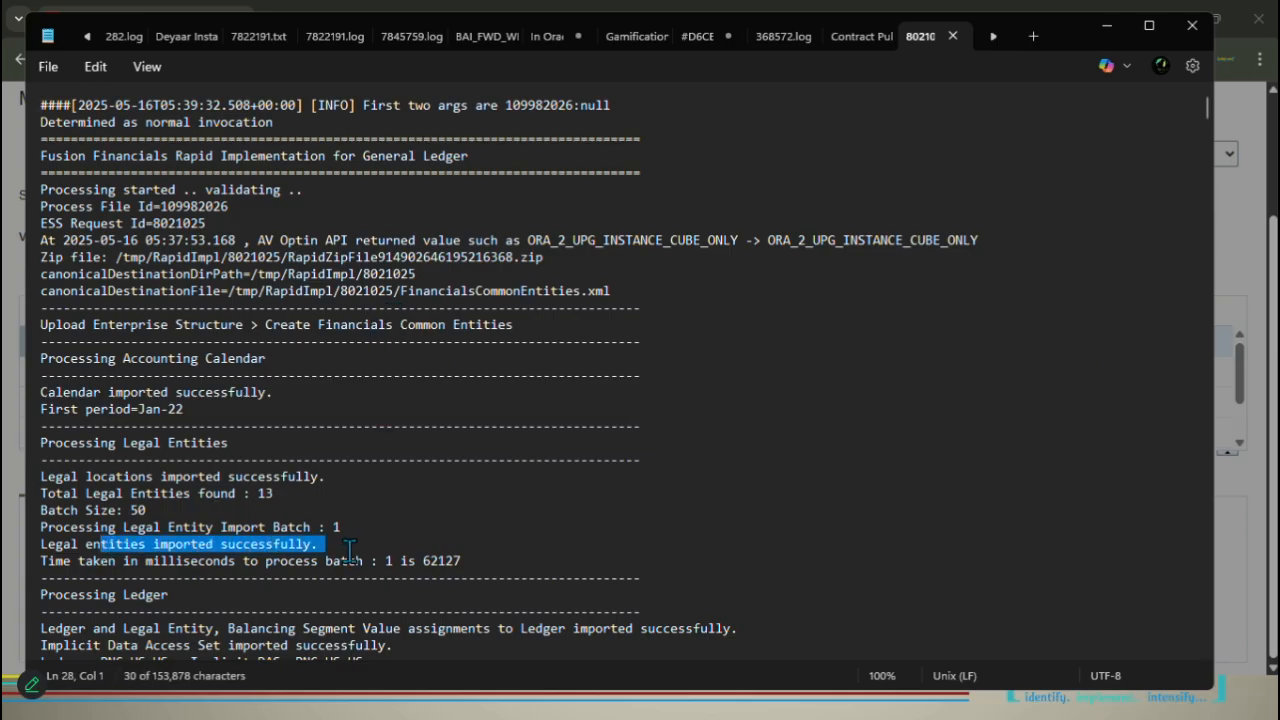
pyautogui.scroll(-4, 533, 413)
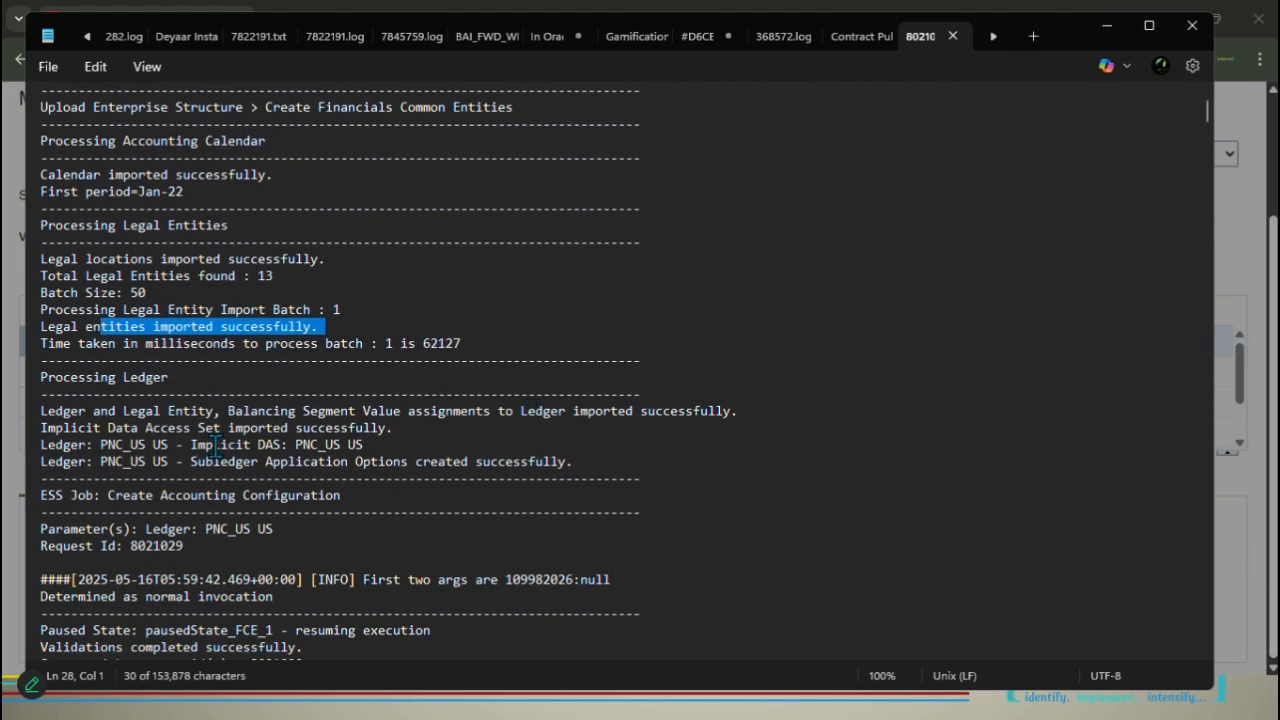
pyautogui.scroll(-1, 172, 414)
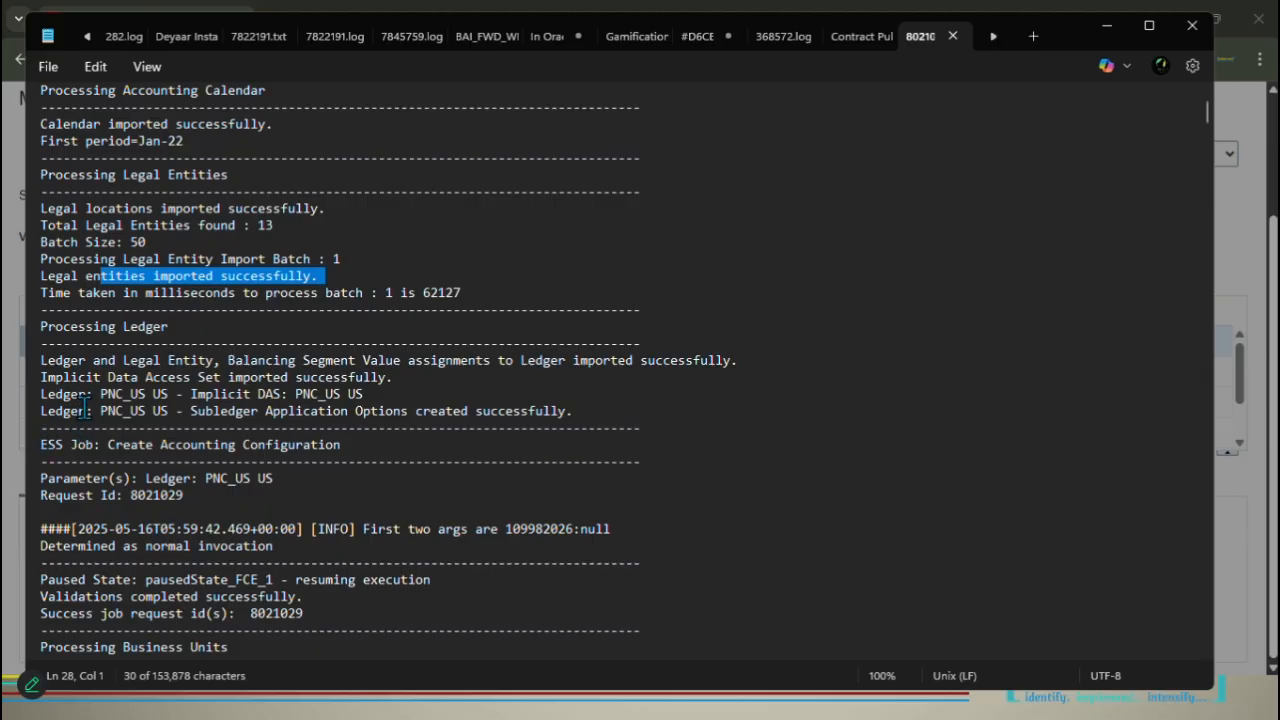
pyautogui.moveTo(55, 418); pyautogui.dragTo(606, 420)
pyautogui.scroll(5, 300, 380)
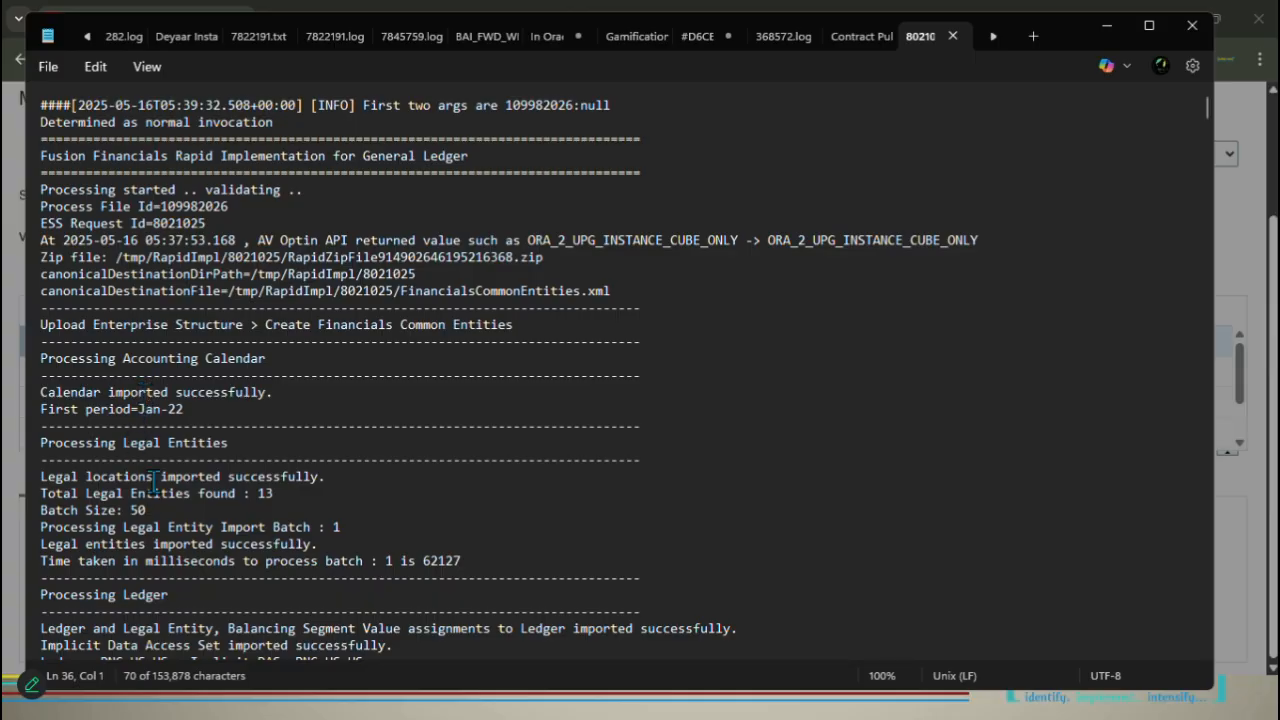
pyautogui.scroll(-2, 172, 495)
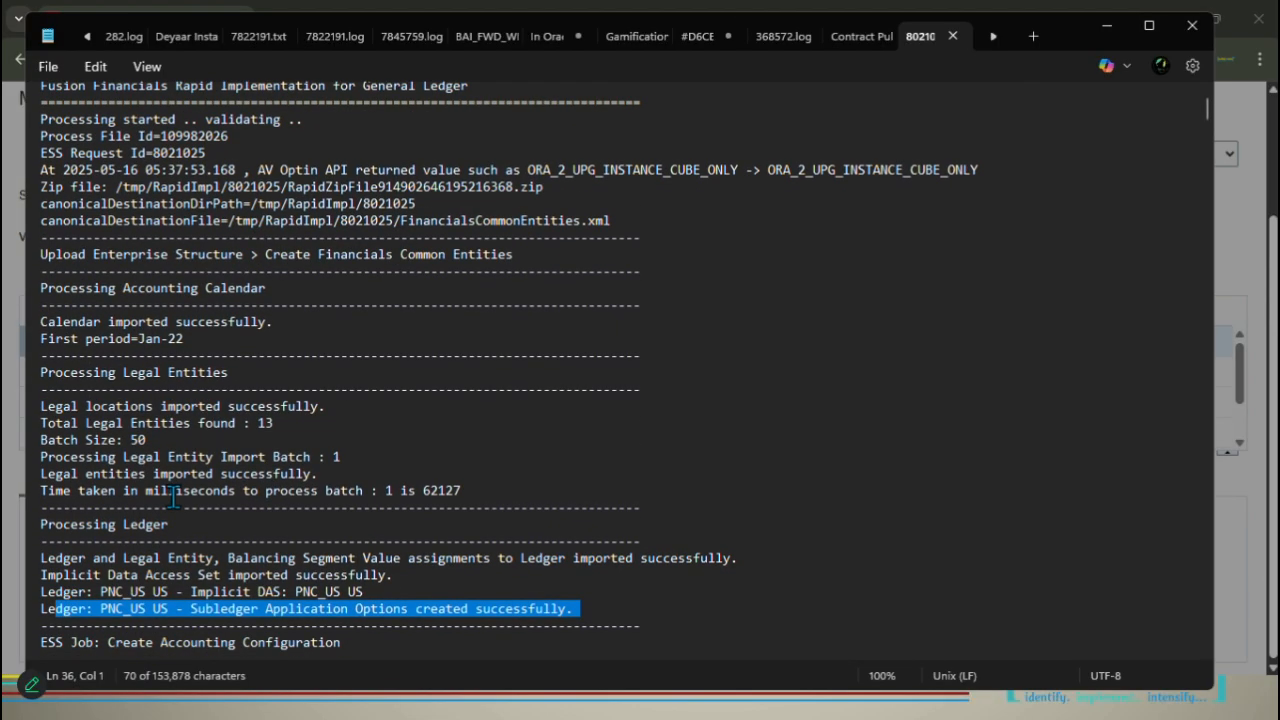
pyautogui.scroll(-3, 192, 481)
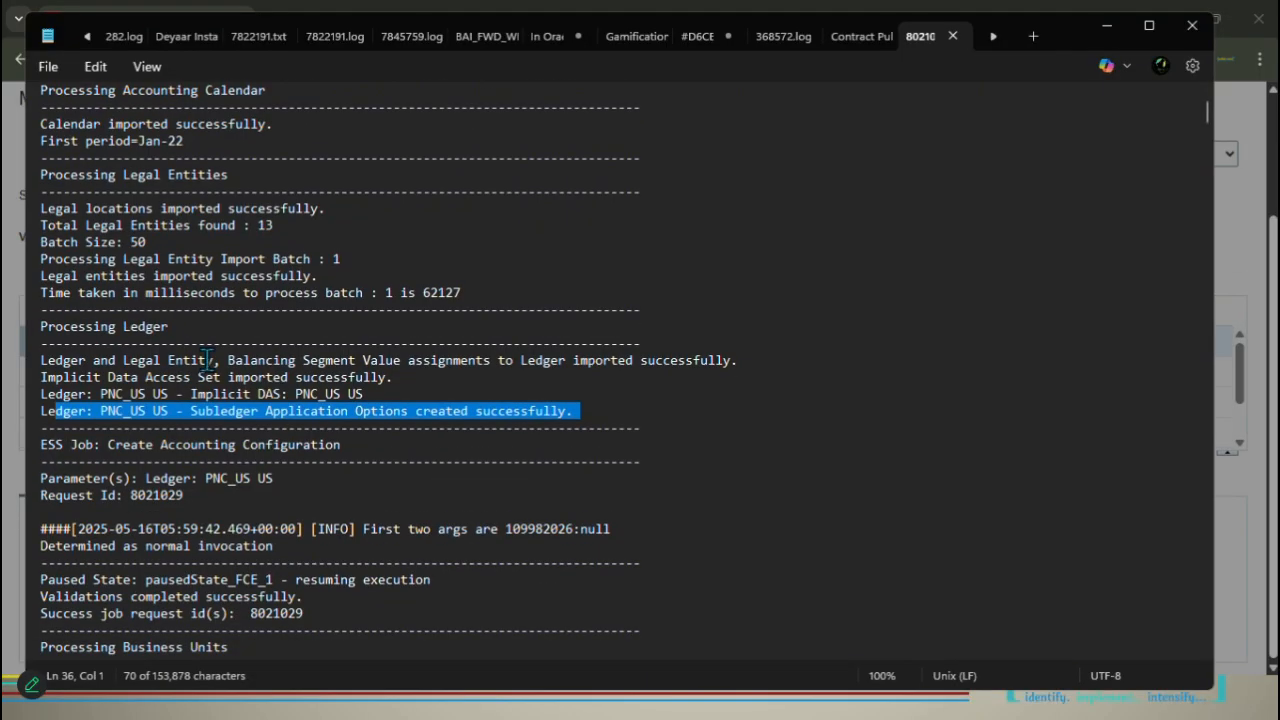
pyautogui.moveTo(243, 360); pyautogui.dragTo(753, 366)
# Review the Processing Business Units section of the log, including the HR location error details and the business unit import result.
pyautogui.scroll(-5, 320, 418)
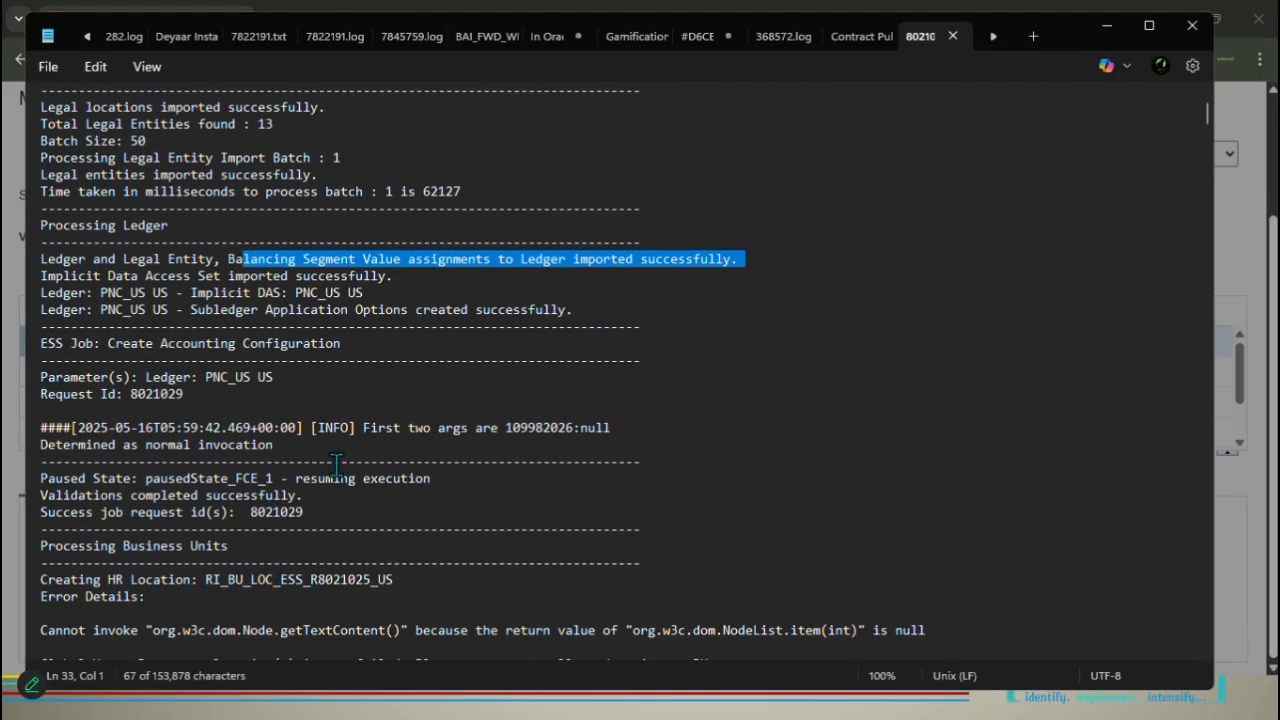
pyautogui.moveTo(131, 516); pyautogui.dragTo(815, 515)
pyautogui.scroll(-1, 346, 452)
pyautogui.scroll(-2, 346, 452)
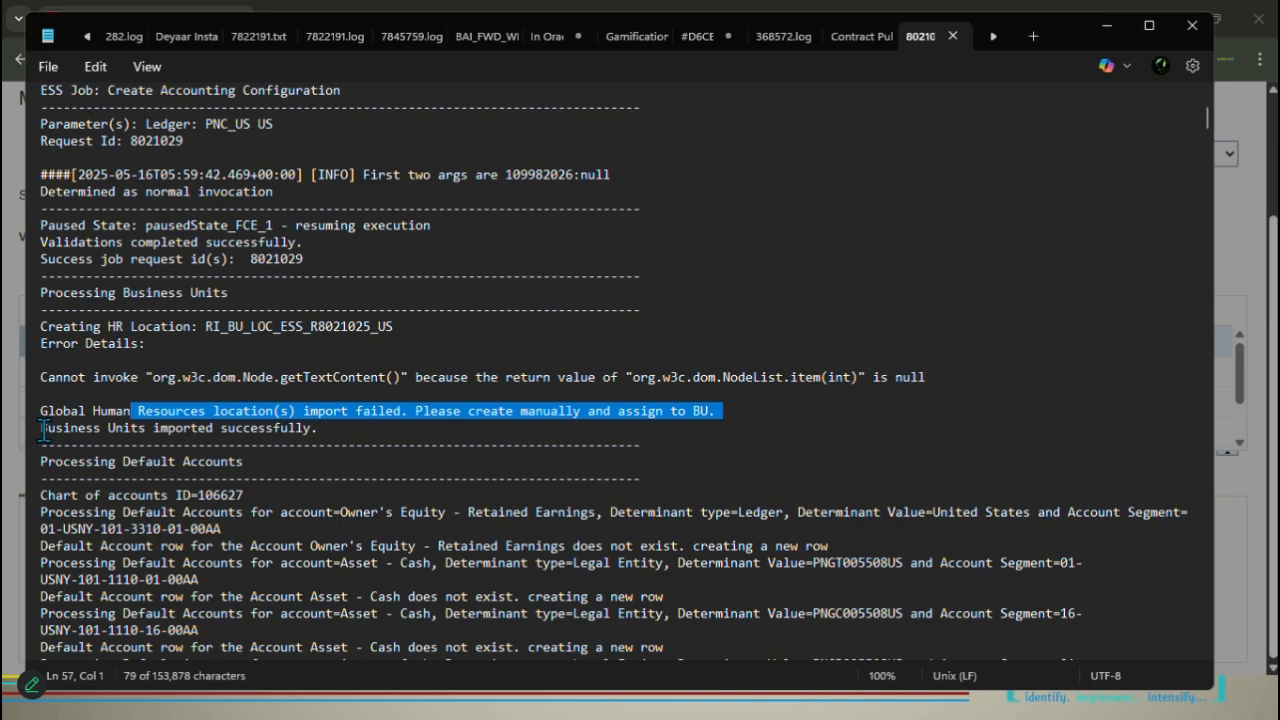
pyautogui.moveTo(43, 430); pyautogui.dragTo(366, 432)
pyautogui.scroll(-2, 360, 484)
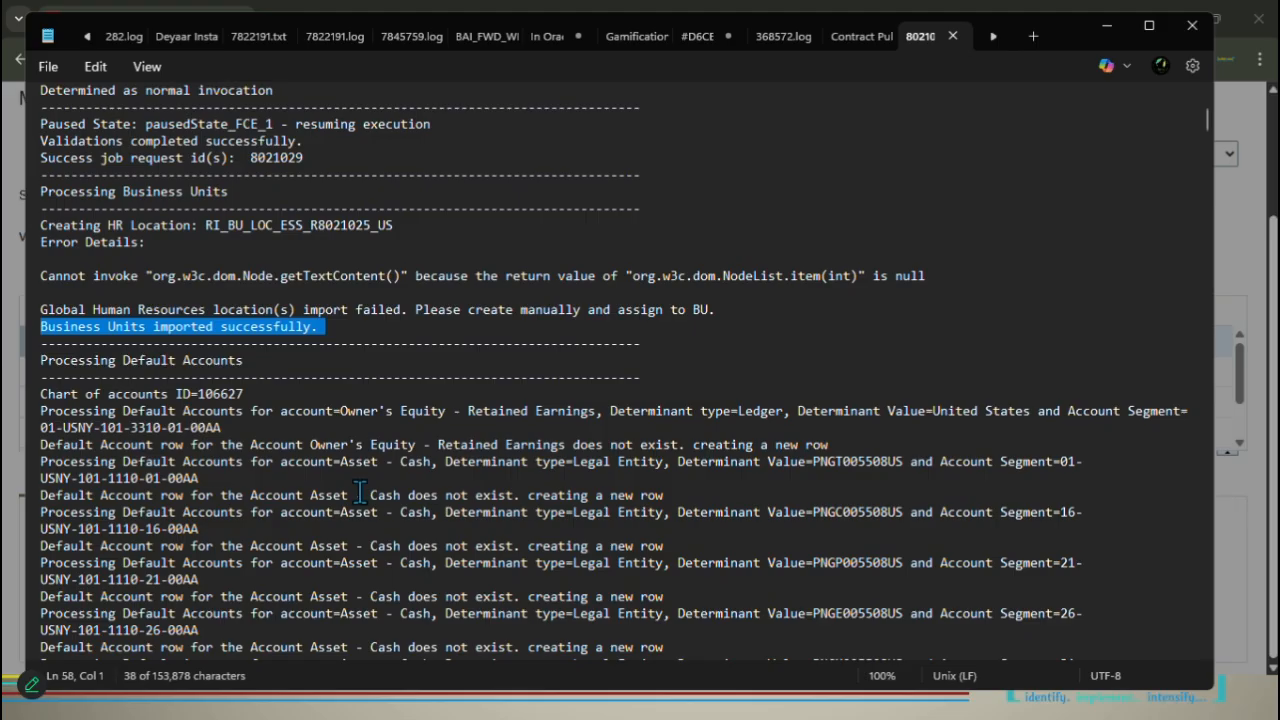
# Examine the Processing Default Accounts entries in the log, and close the log and the process's attachments list.
pyautogui.scroll(-2, 297, 452)
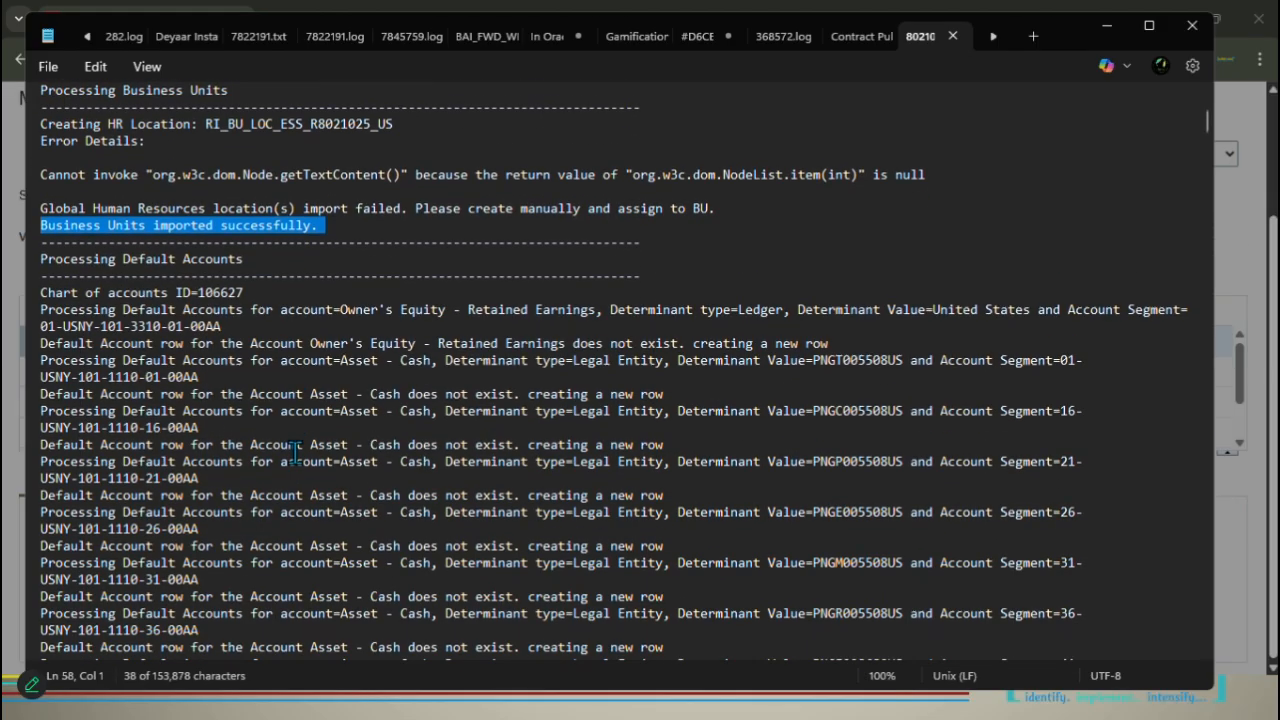
pyautogui.moveTo(51, 334); pyautogui.dragTo(601, 583)
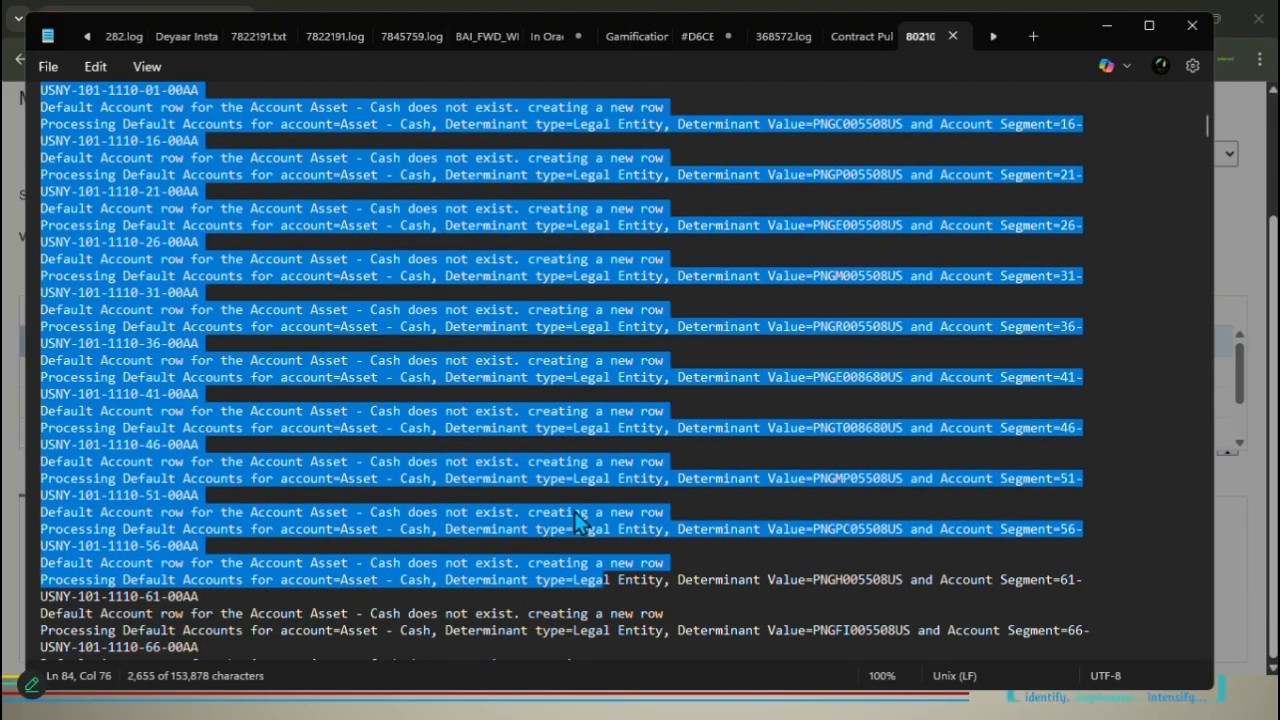
pyautogui.scroll(-15, 575, 515)
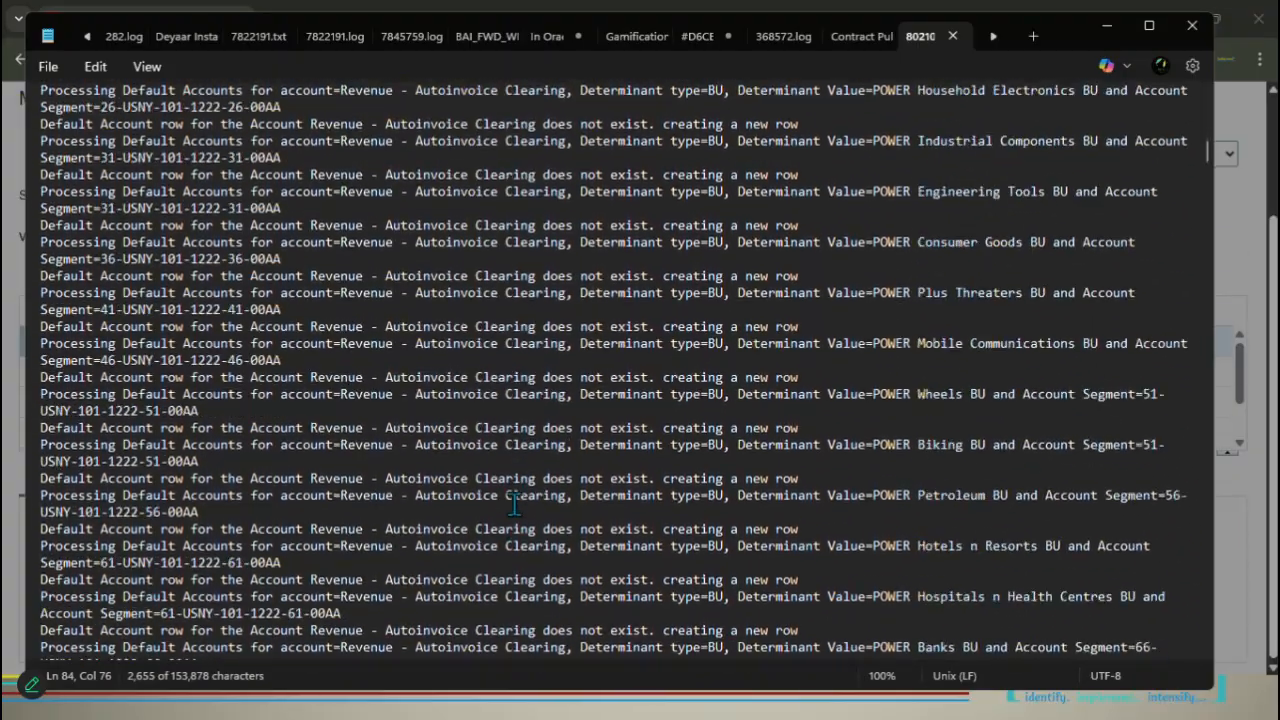
pyautogui.scroll(-10, 515, 505)
pyautogui.click(540, 516)
pyautogui.scroll(-20, 580, 505)
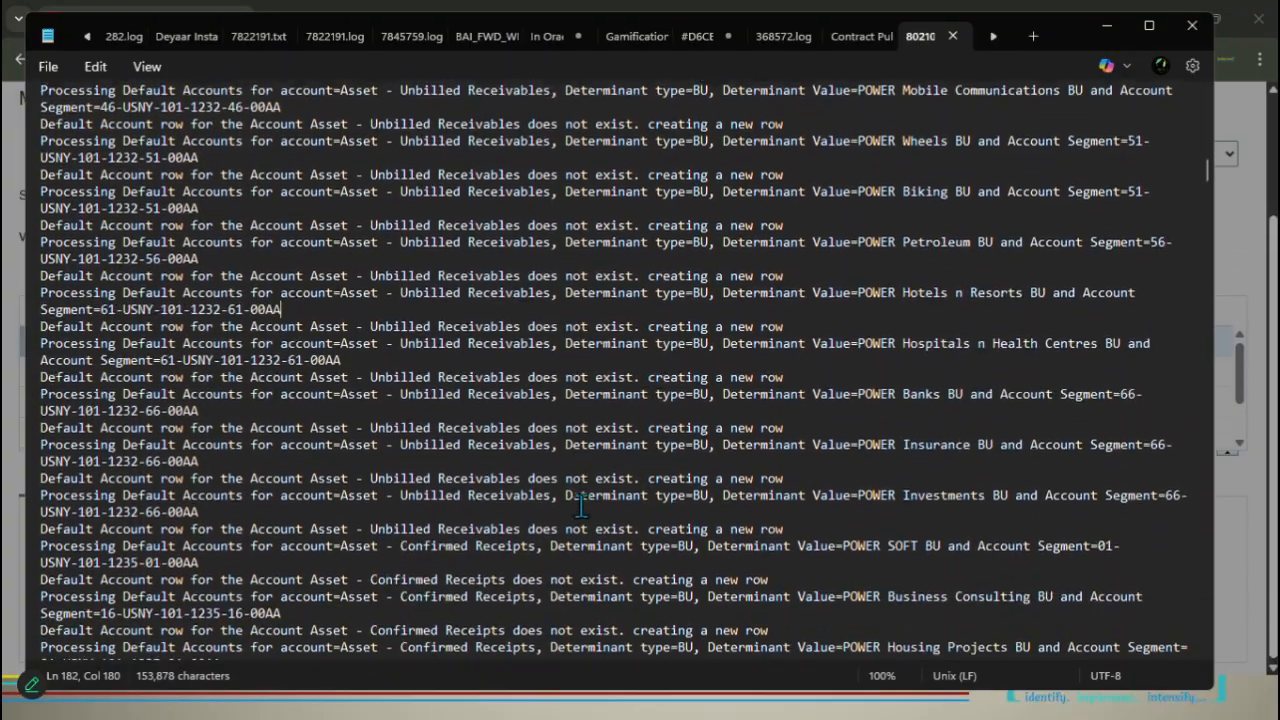
pyautogui.scroll(-20, 580, 512)
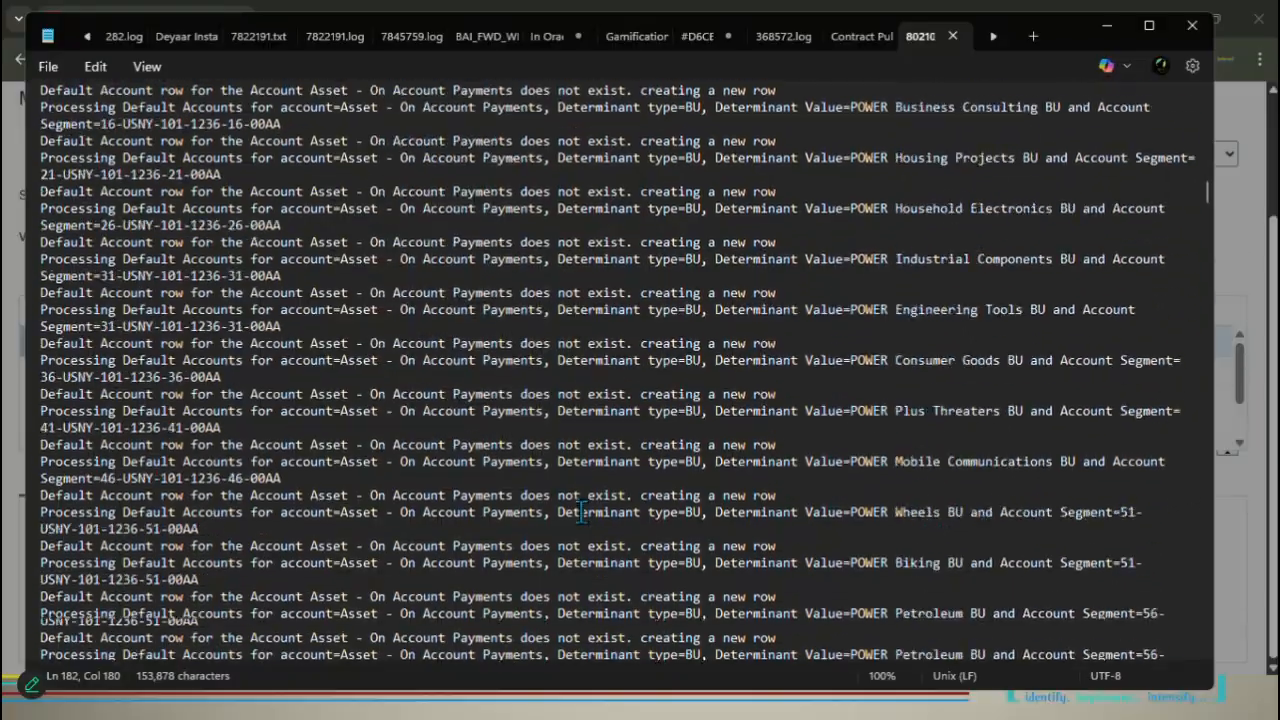
pyautogui.scroll(-20, 580, 514)
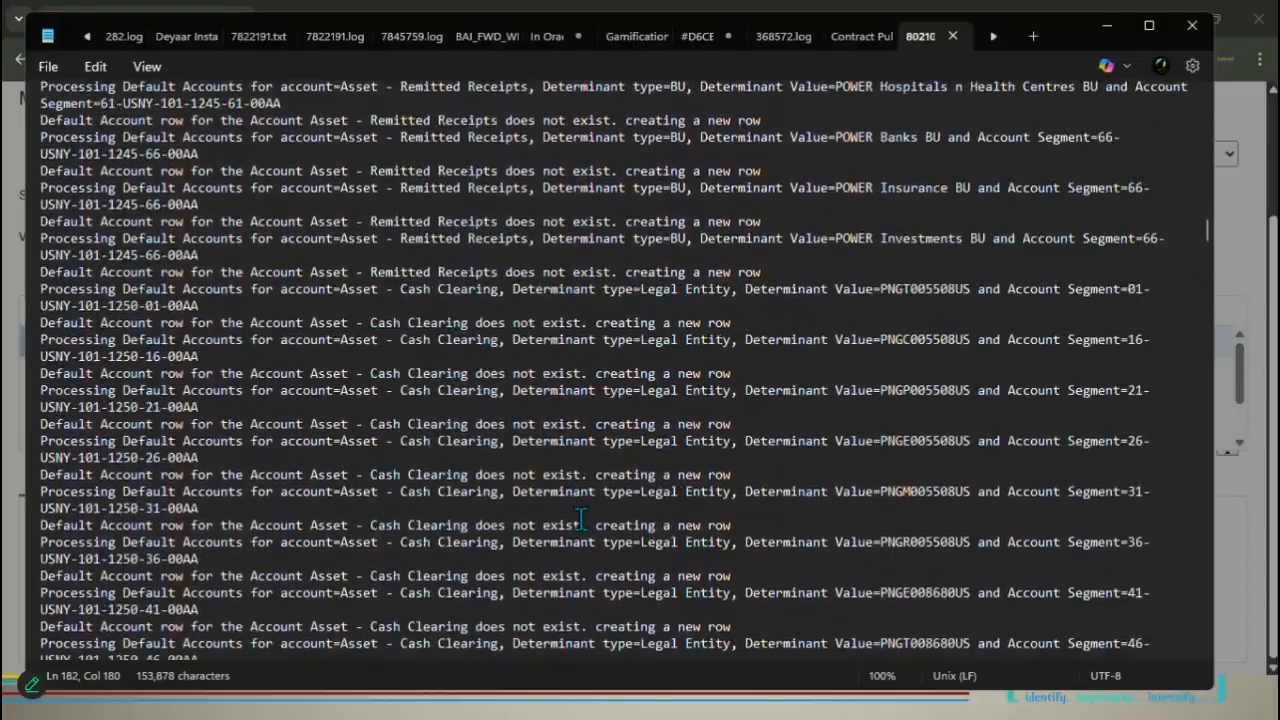
pyautogui.scroll(-20, 595, 533)
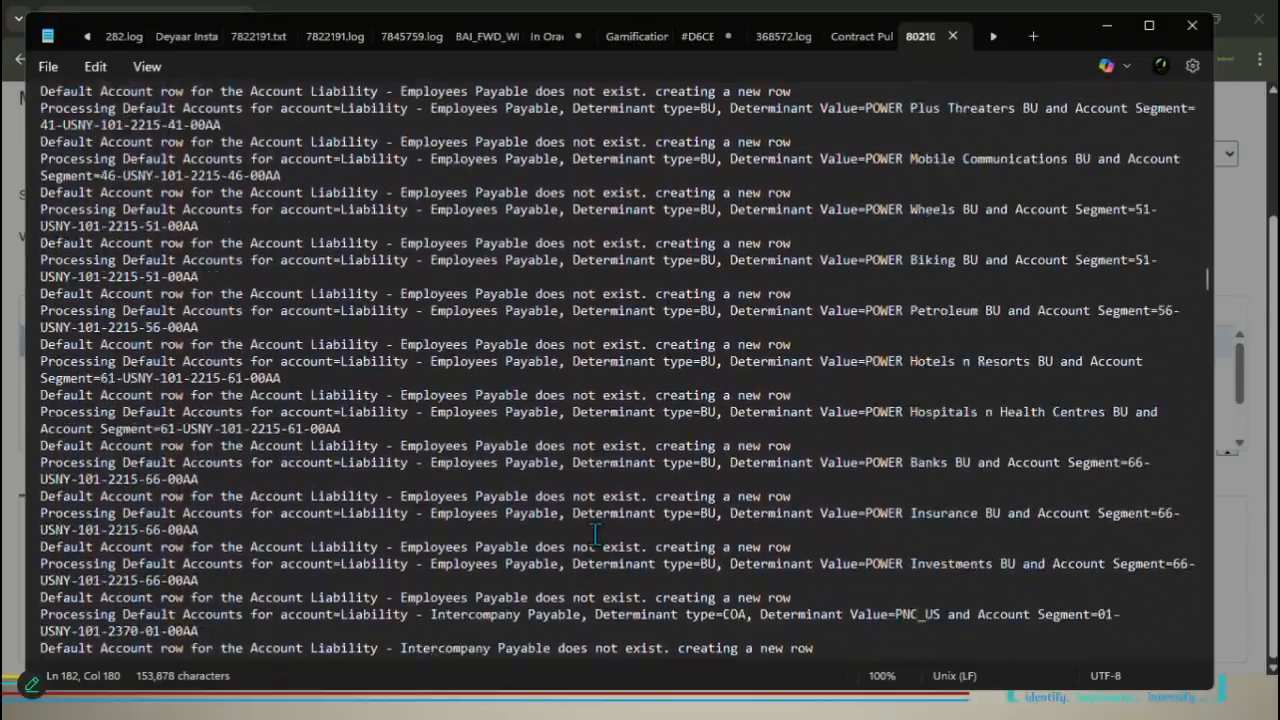
pyautogui.scroll(-4, 605, 529)
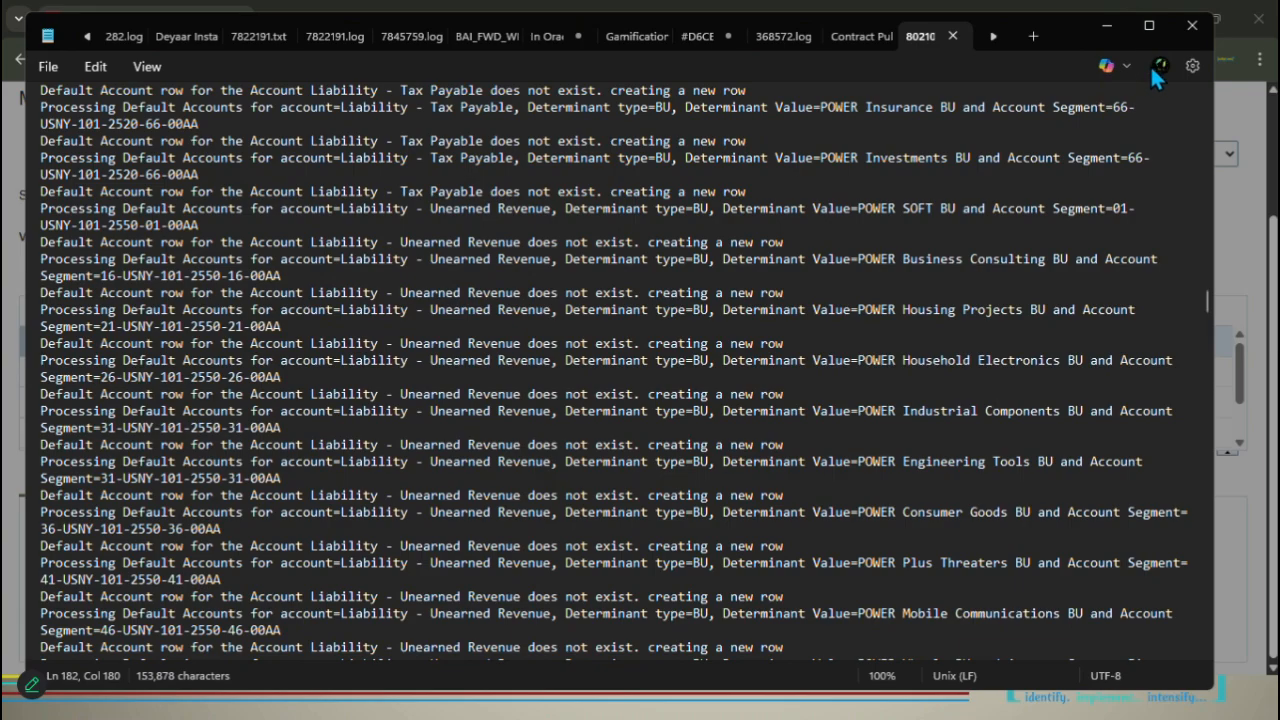
pyautogui.click(1149, 25)
pyautogui.scroll(-6, 498, 362)
pyautogui.scroll(-15, 498, 362)
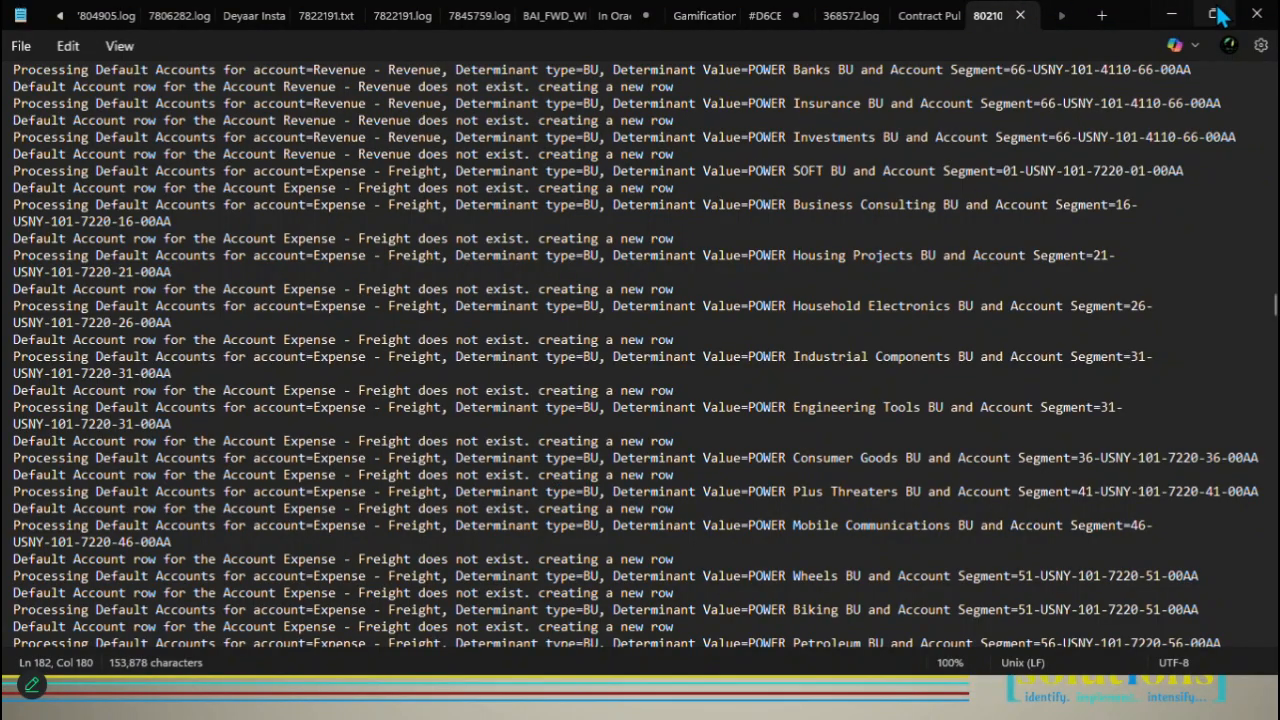
pyautogui.click(1257, 14)
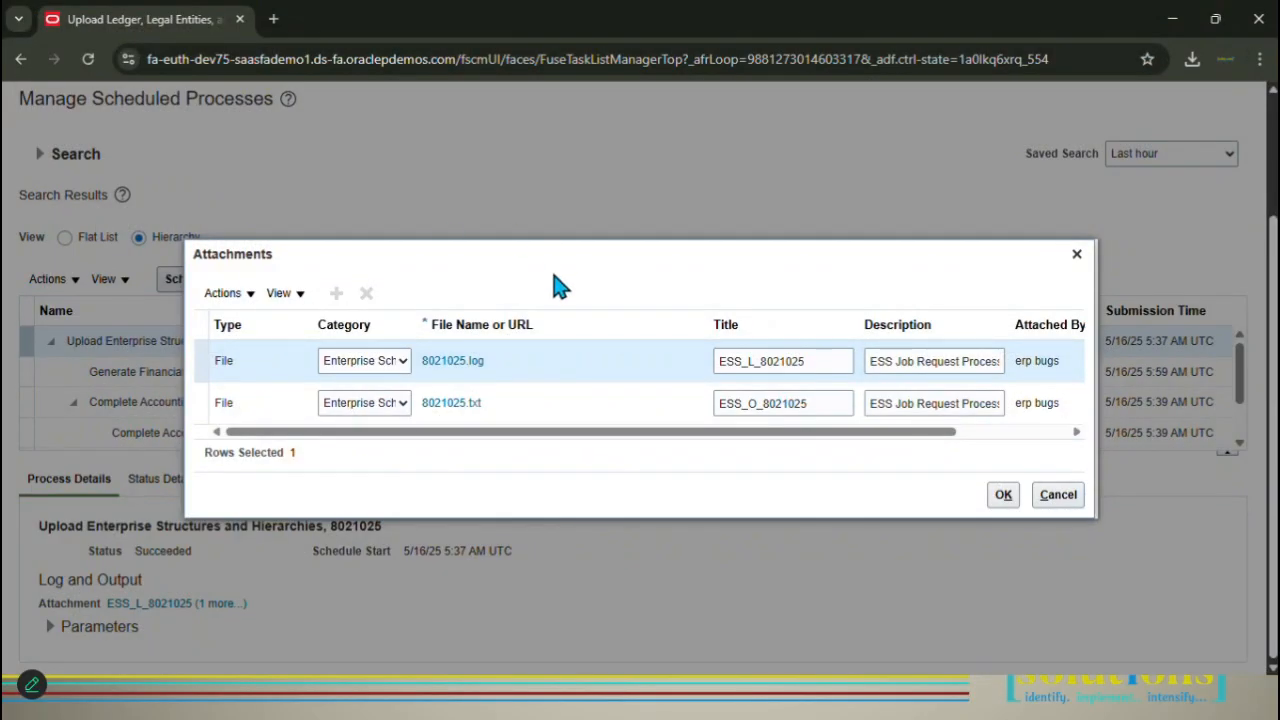
pyautogui.click(1077, 255)
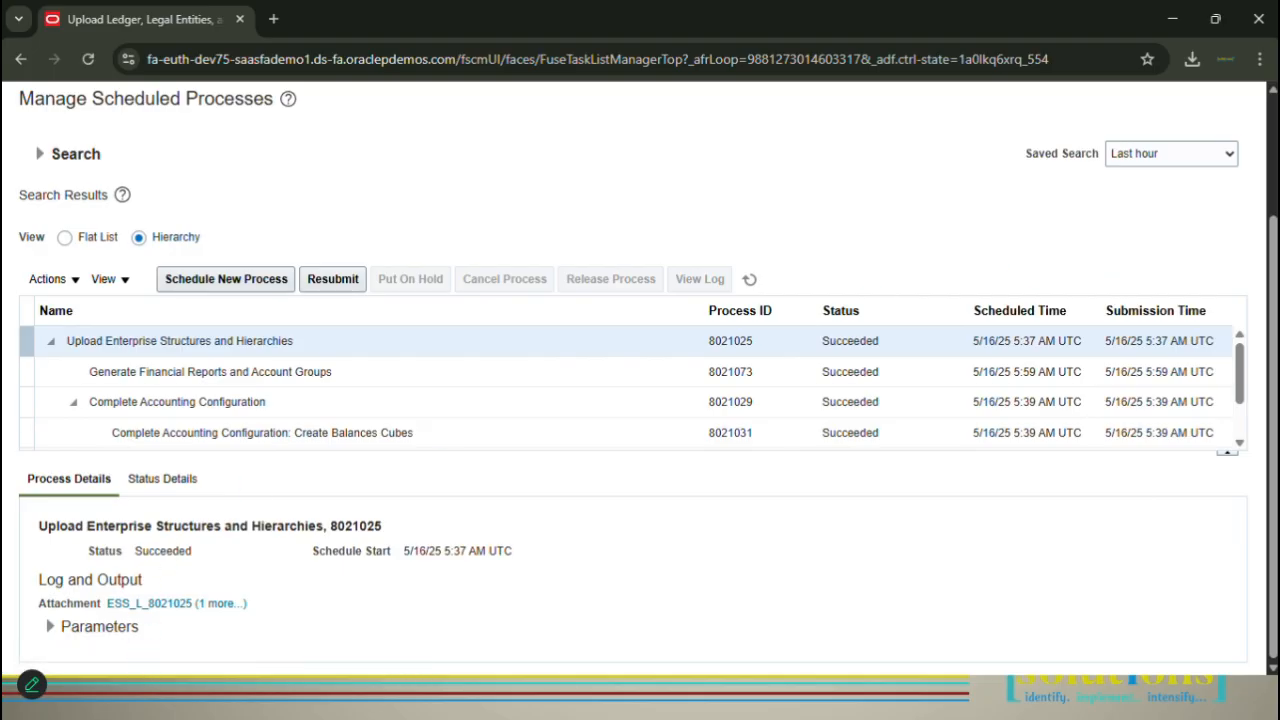
pyautogui.hotkey('alt', 'Tab')
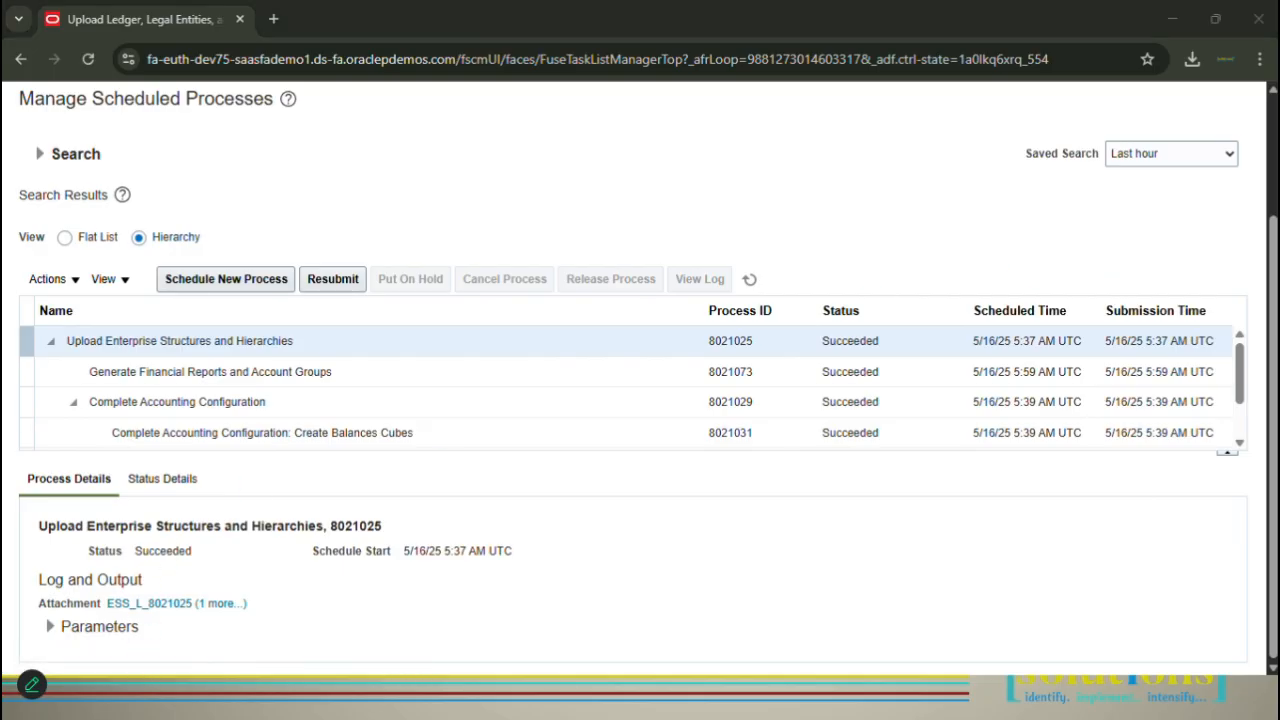
pyautogui.hotkey('alt', 'Tab')
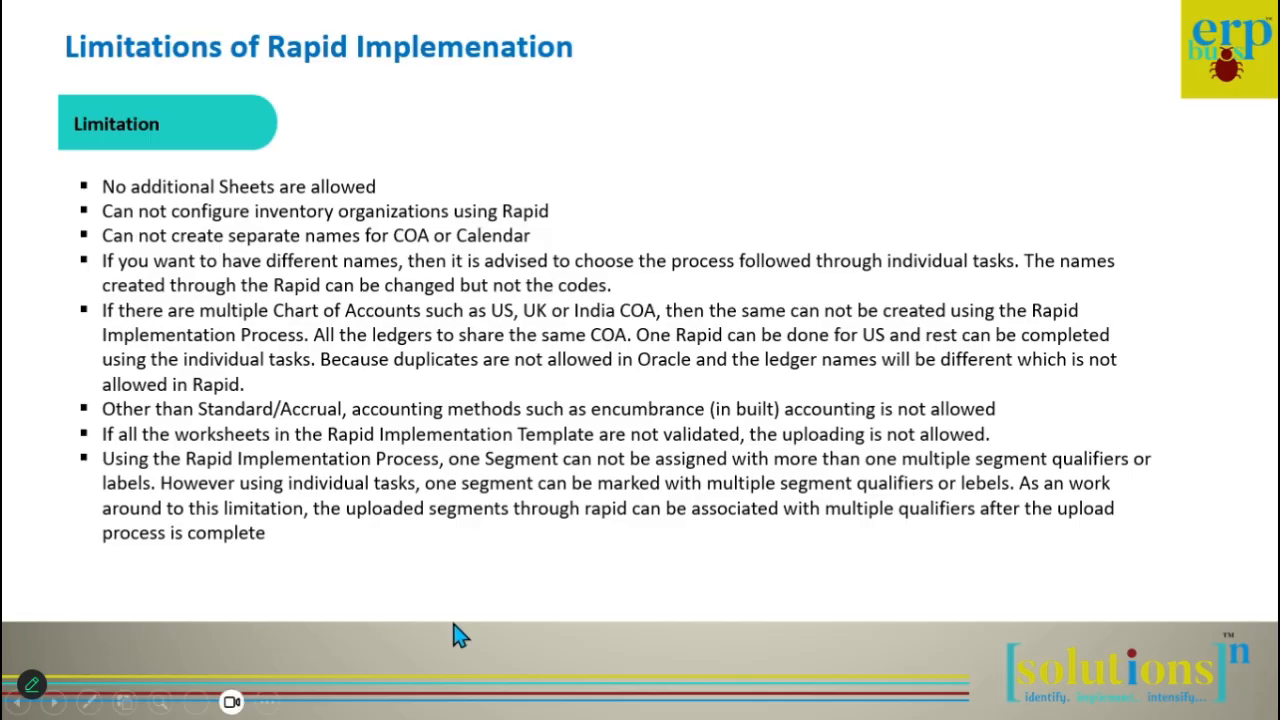
pyautogui.click(26, 705)
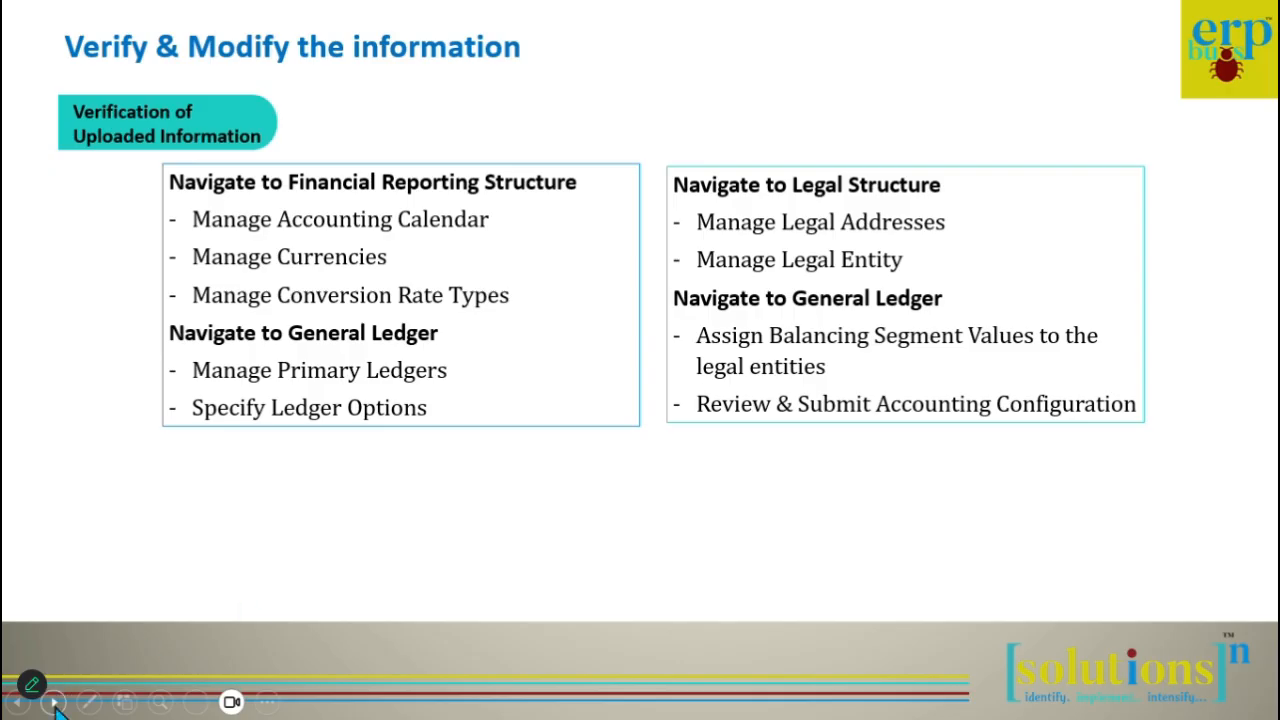
pyautogui.click(24, 705)
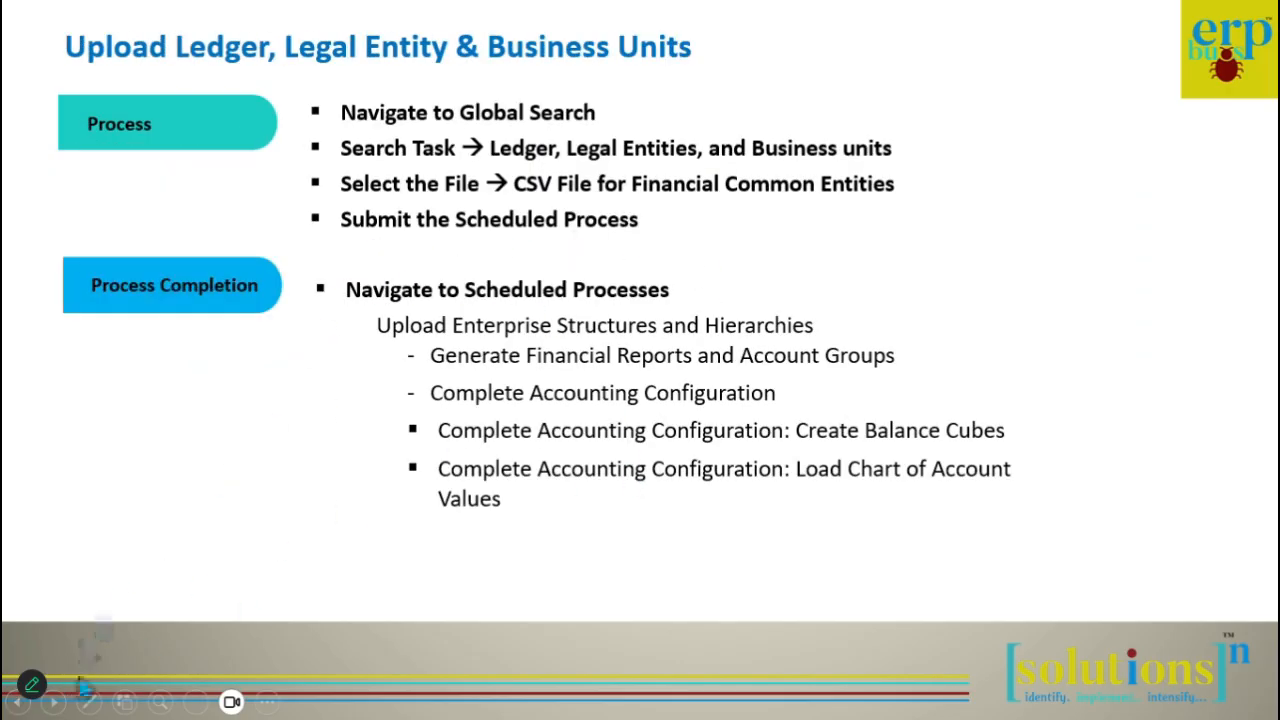
pyautogui.click(53, 702)
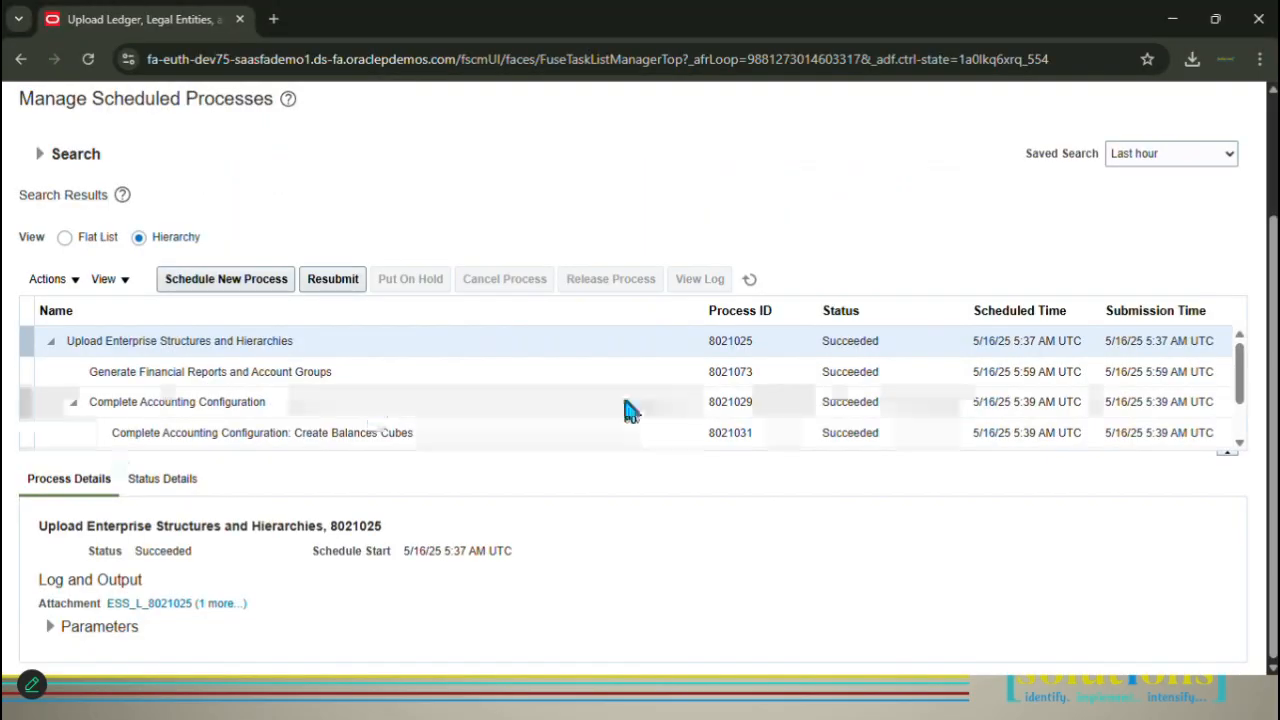
# Go to Setup and Maintenance and show the Financial Reporting Structures tasks of the Financials setup.
pyautogui.scroll(3, 1228, 227)
pyautogui.click(1240, 136)
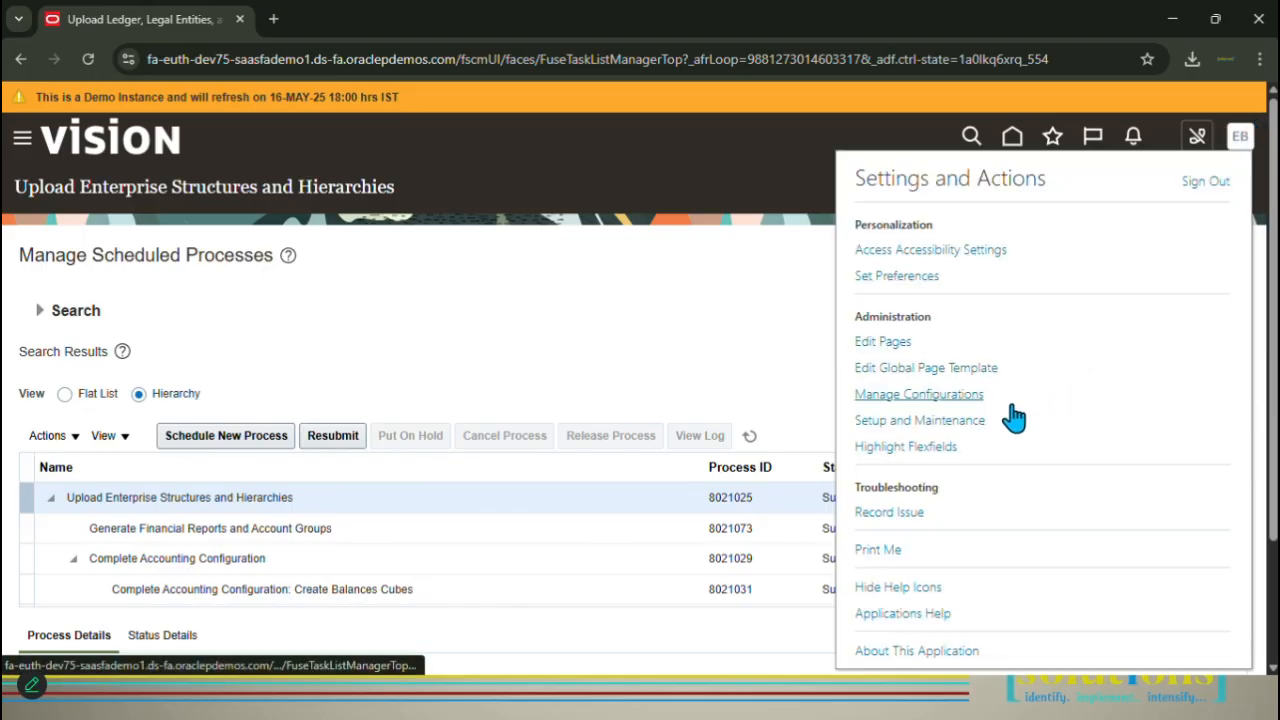
pyautogui.click(940, 424)
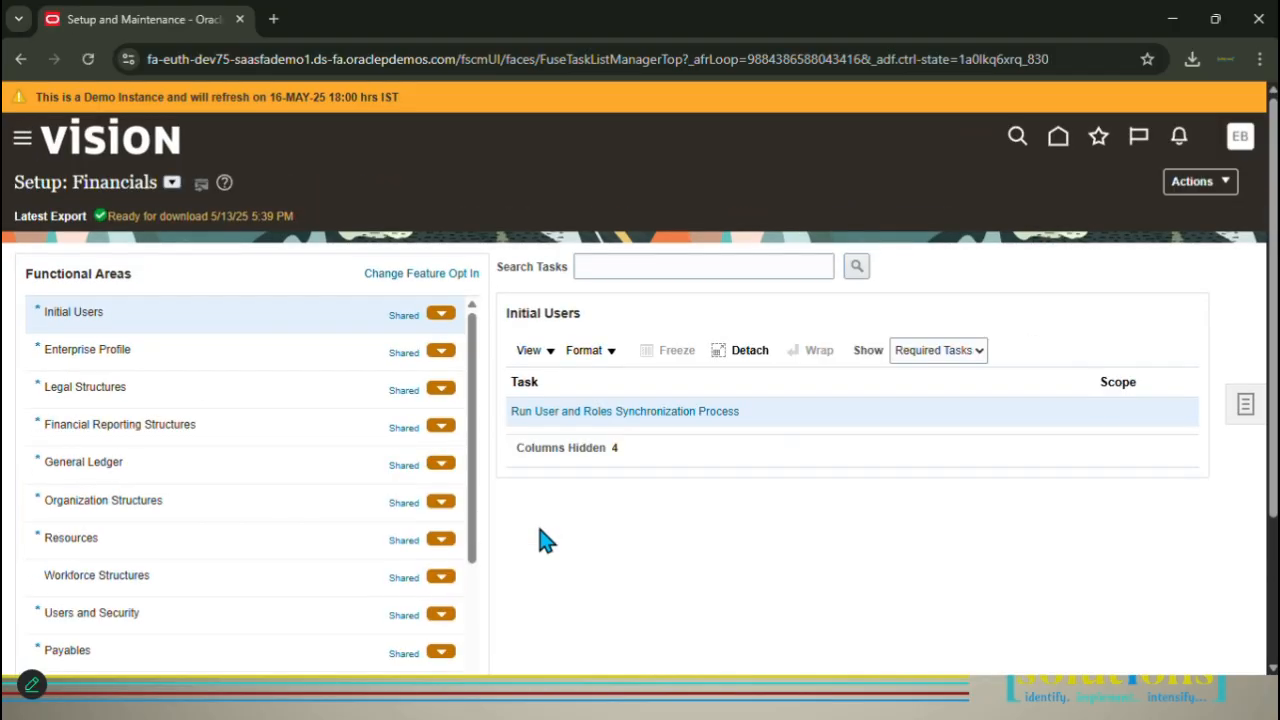
pyautogui.click(122, 425)
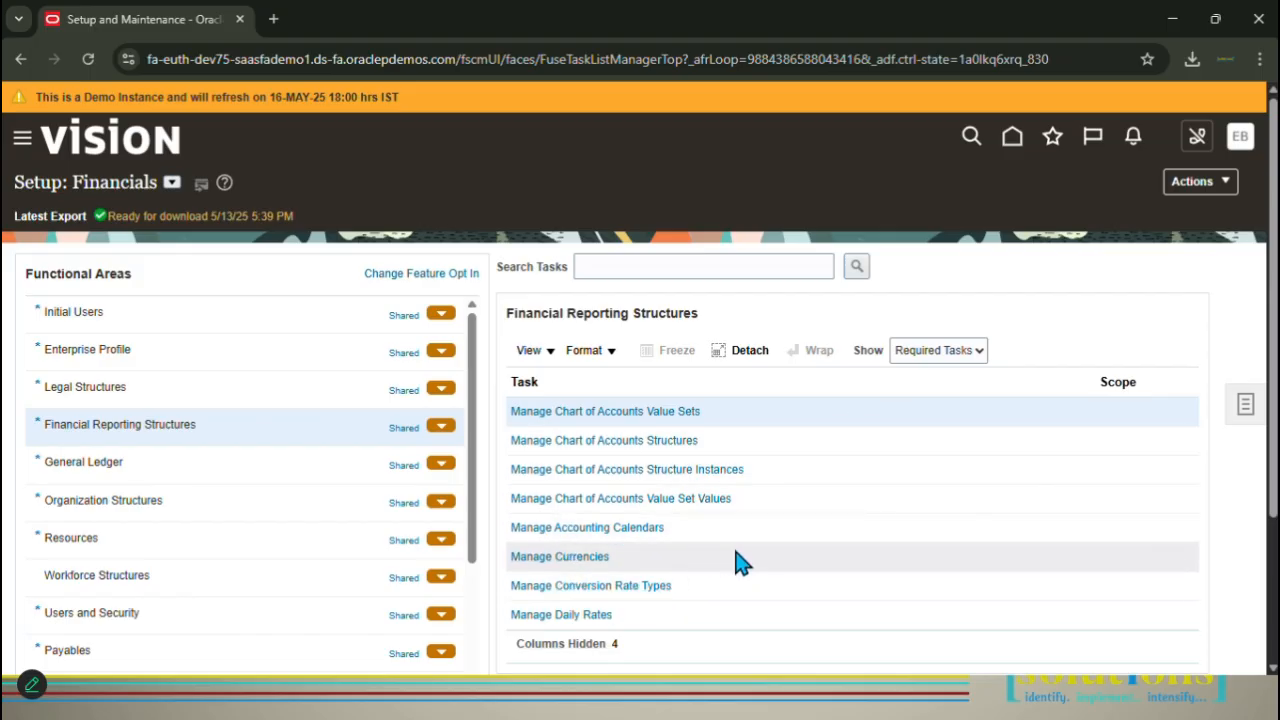
# Open Manage Accounting Calendars, filter the calendar names by PNC and open the PNC_US calendar.
pyautogui.click(583, 530)
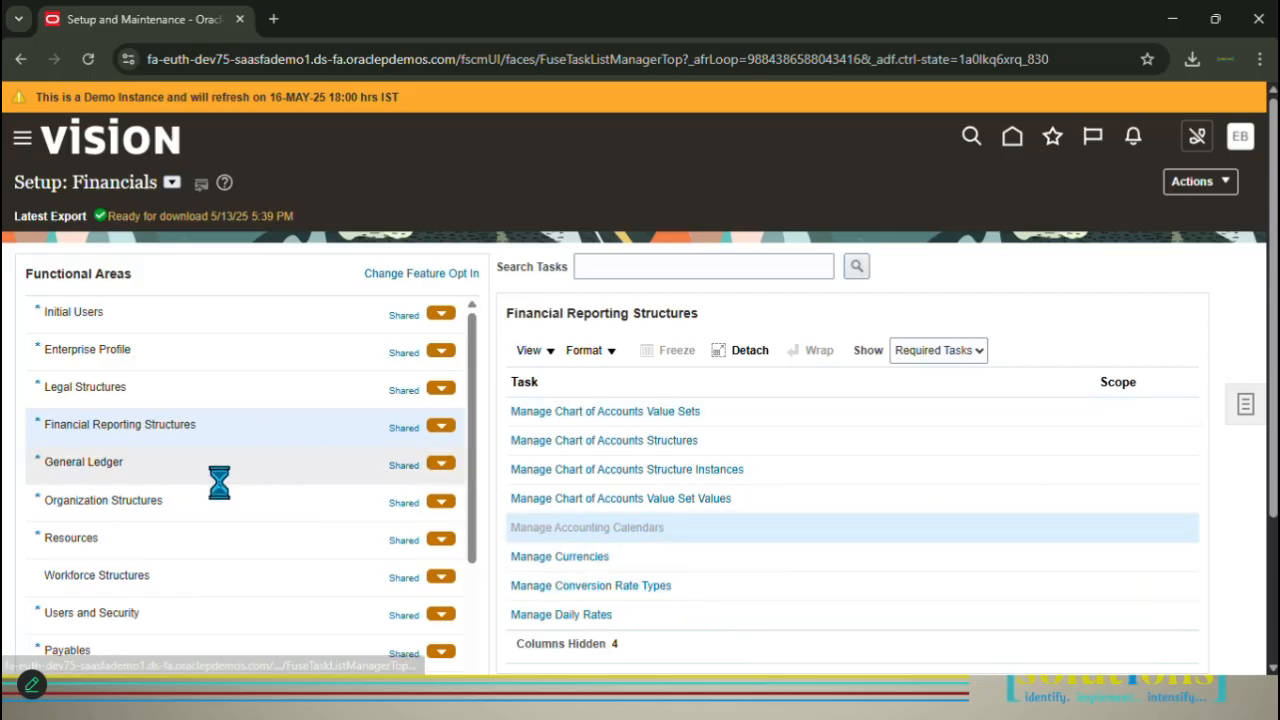
pyautogui.click(86, 283)
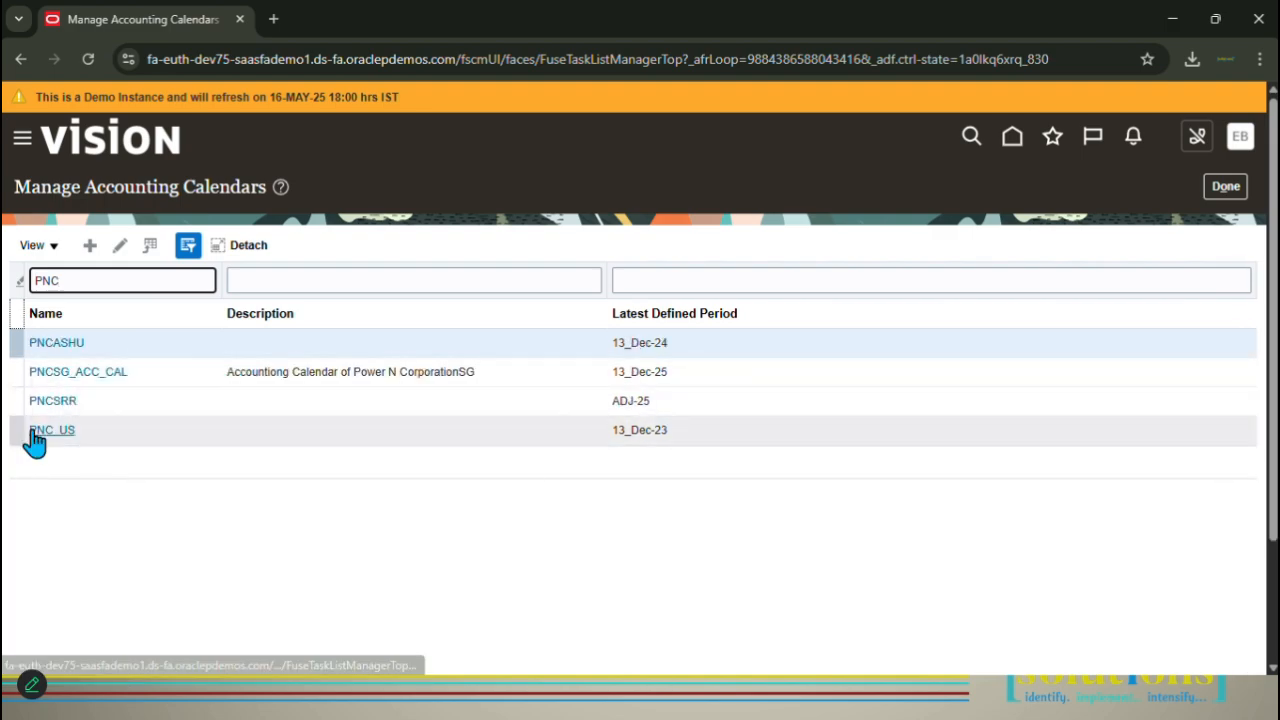
pyautogui.click(48, 432)
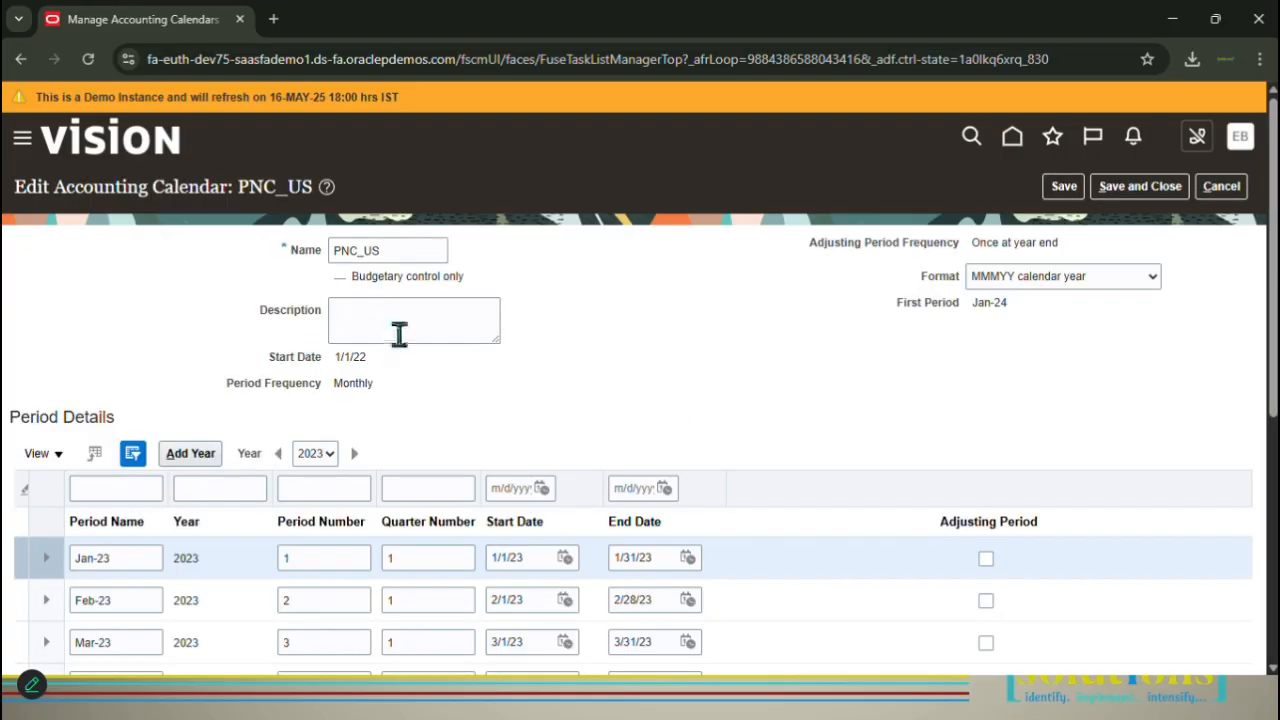
# Review the 2023 period details of the PNC_US calendar, close it without saving, and switch to the presentation's verification checklist.
pyautogui.moveTo(400, 250); pyautogui.dragTo(320, 262)
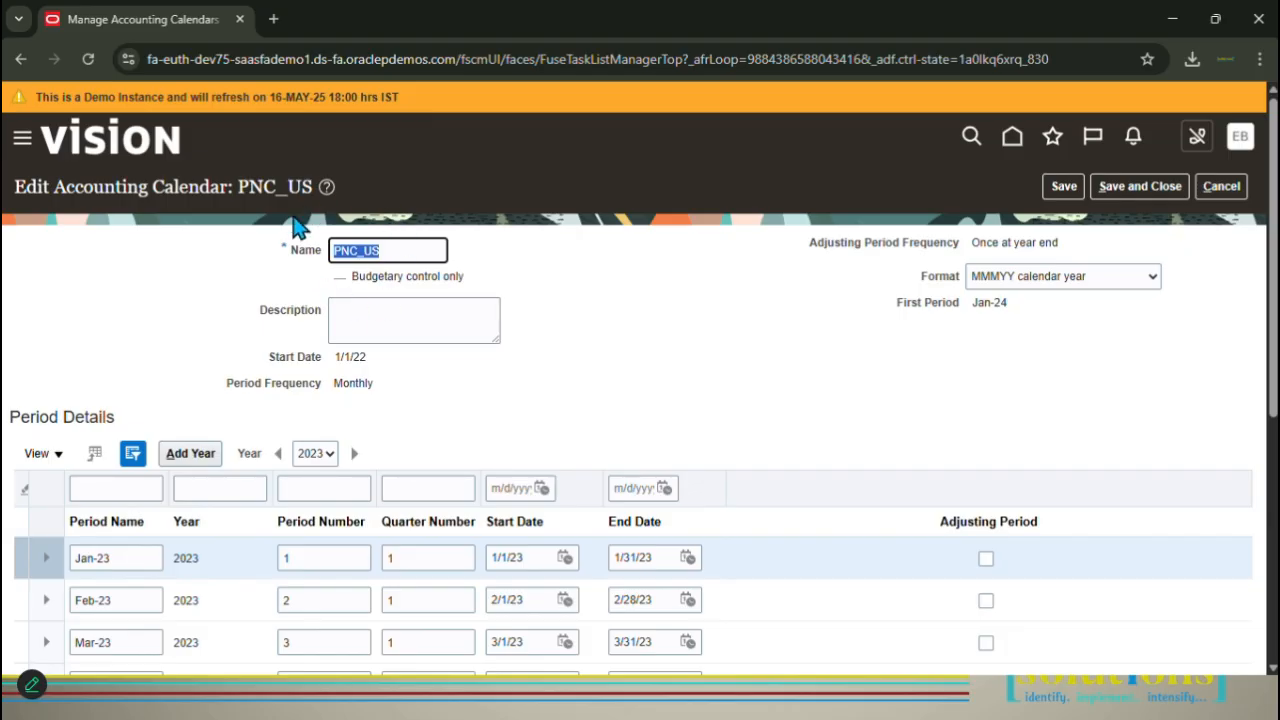
pyautogui.scroll(-4, 357, 354)
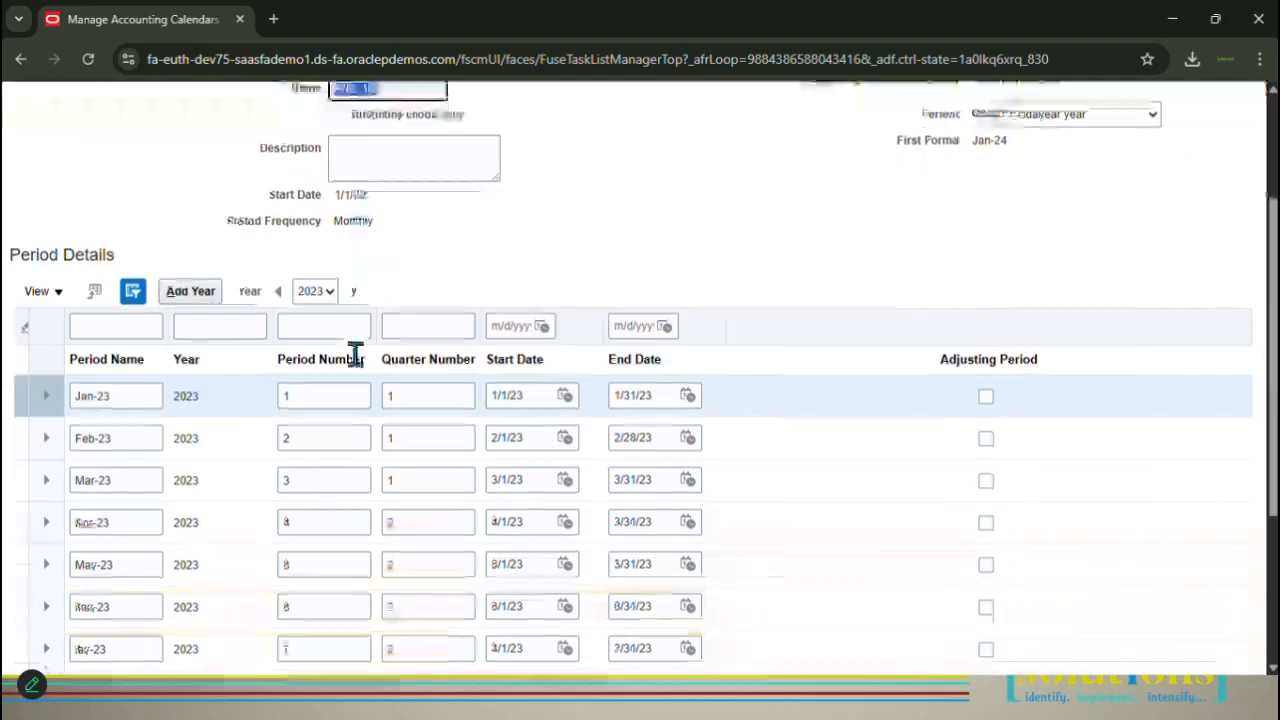
pyautogui.scroll(-1, 357, 374)
pyautogui.scroll(2, 357, 363)
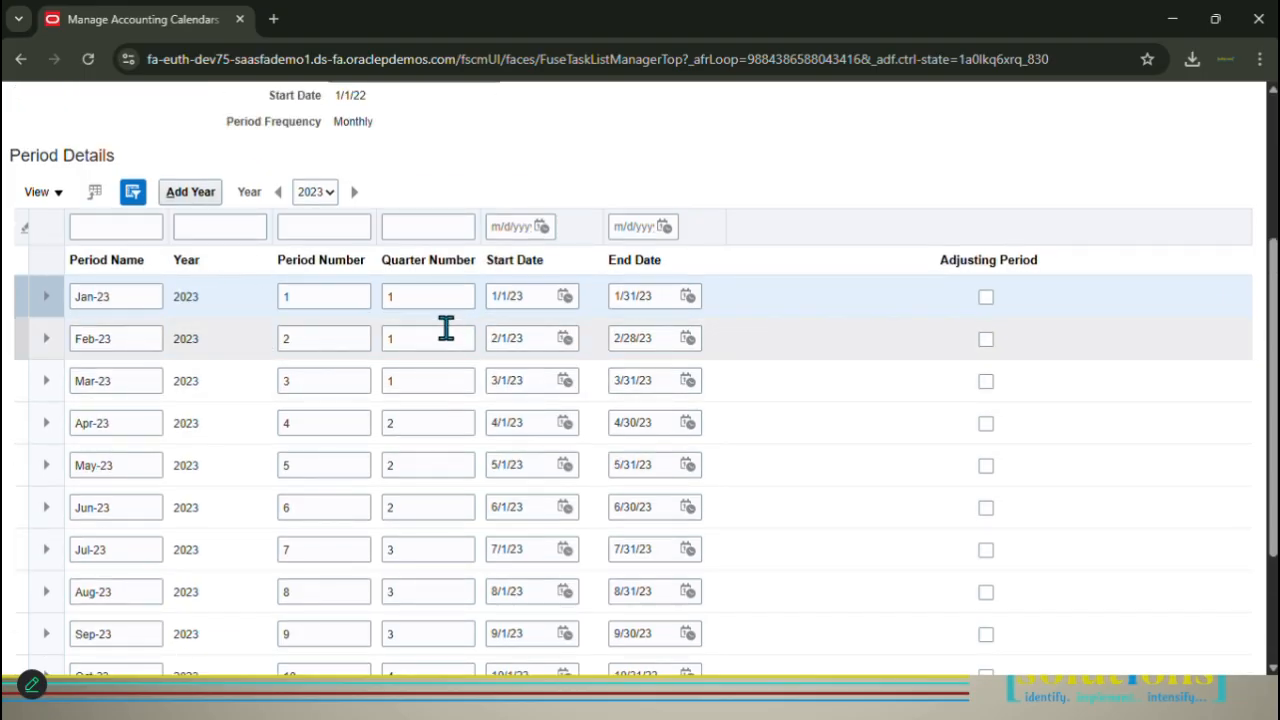
pyautogui.scroll(-2, 400, 314)
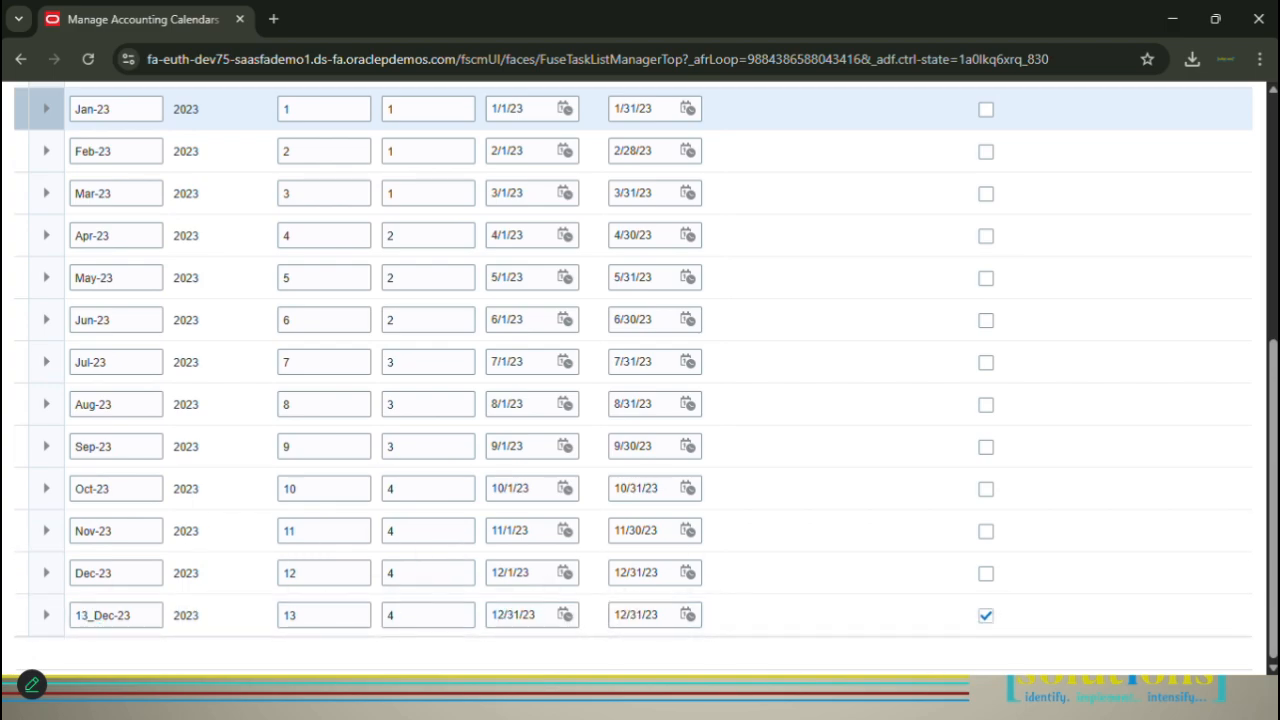
pyautogui.scroll(2, 187, 488)
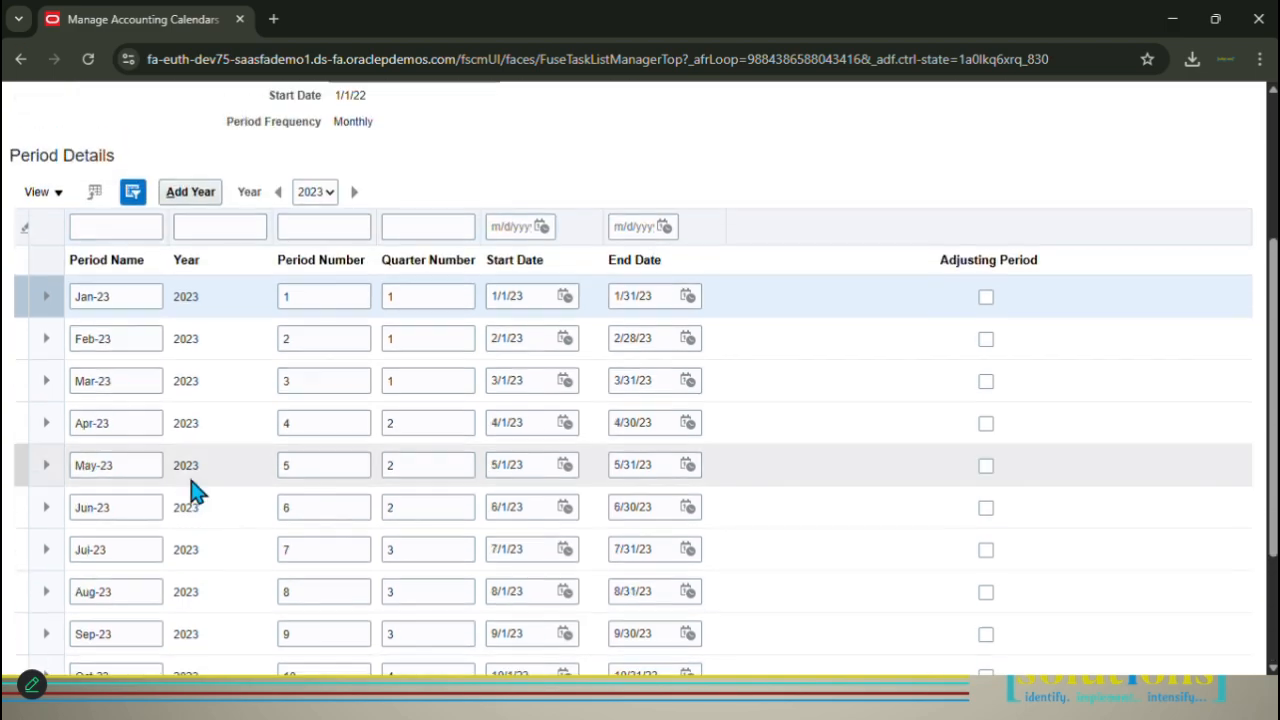
pyautogui.click(196, 207)
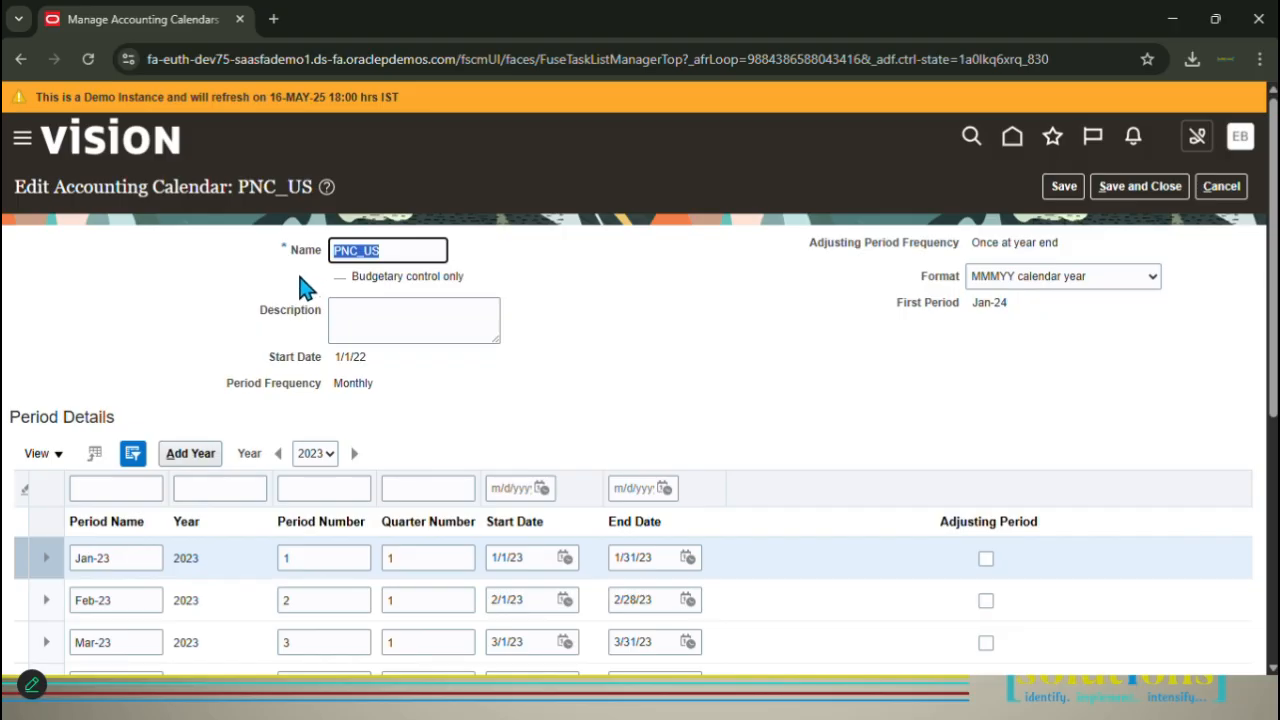
pyautogui.click(1215, 184)
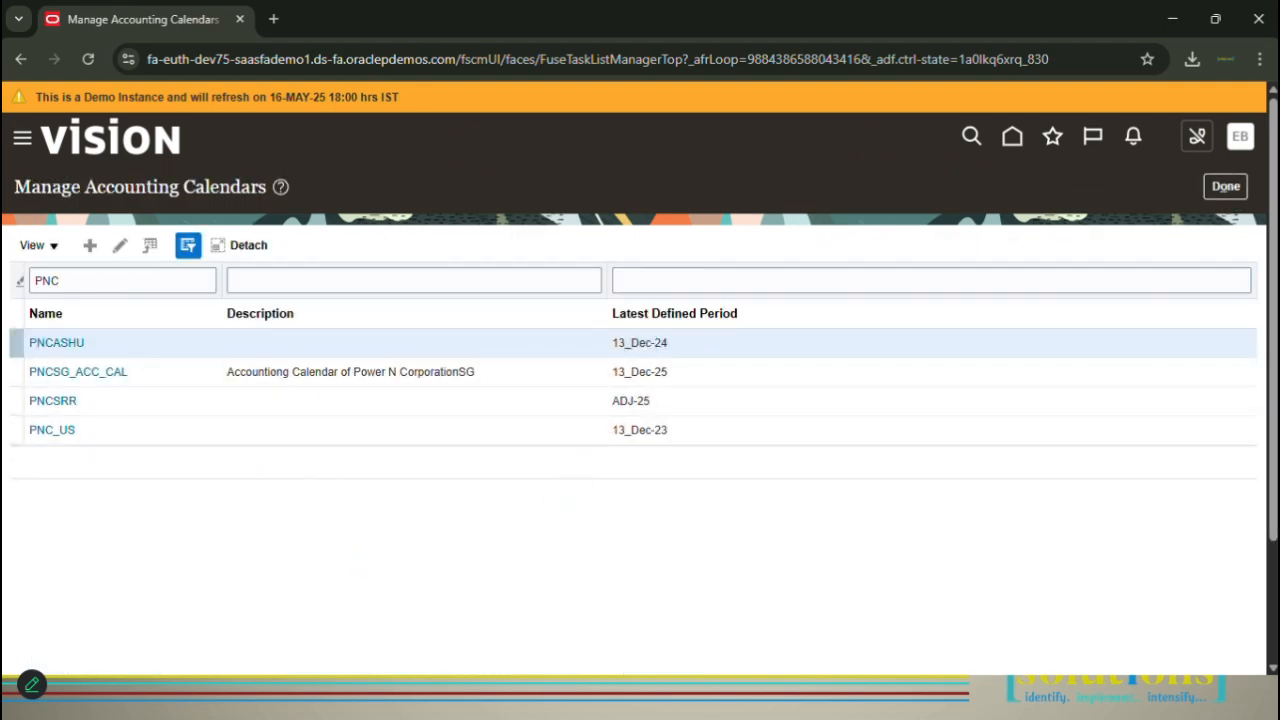
pyautogui.hotkey('alt', 'Tab')
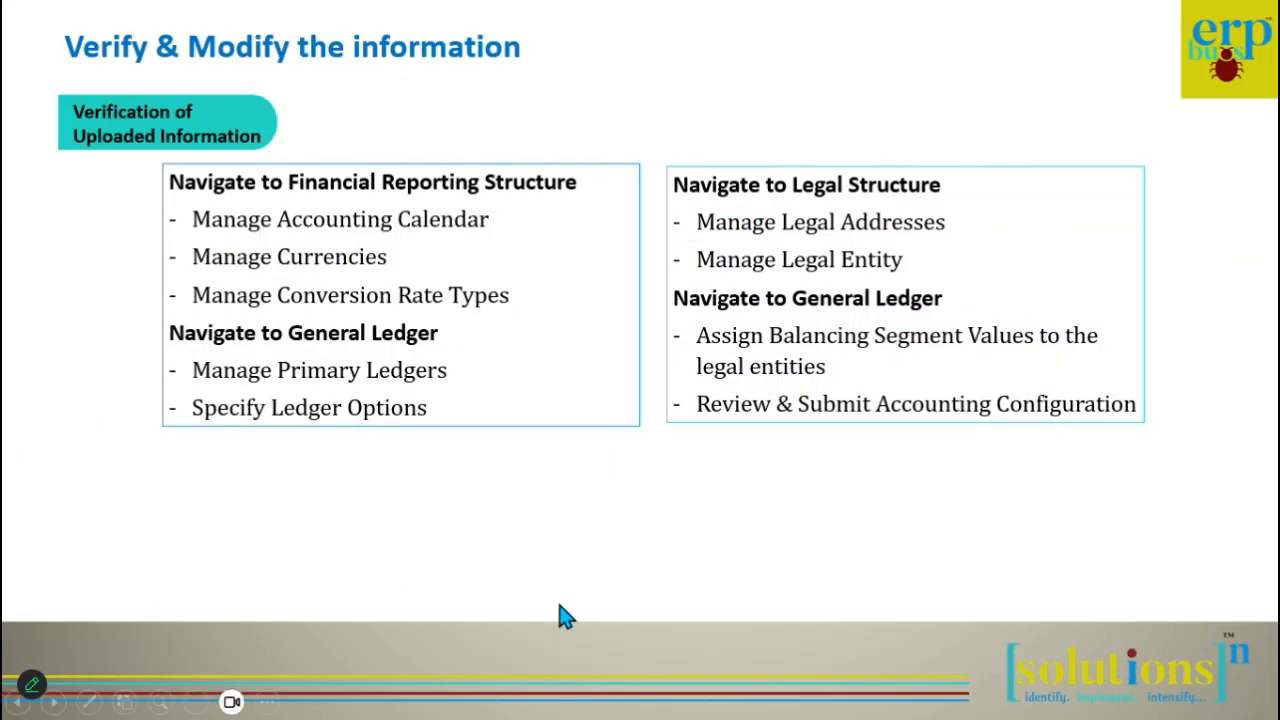
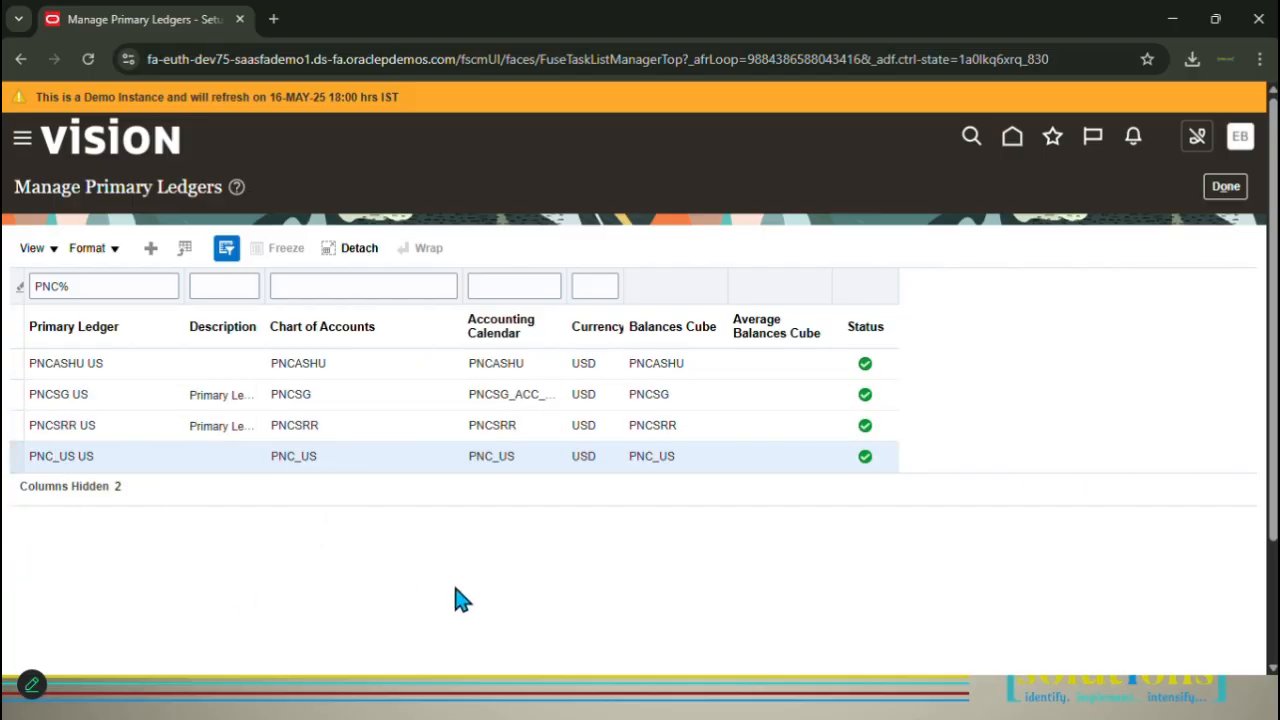
# Leave Manage Primary Ledgers and scope the first Specify Ledger Options task using Select and Add for the primary ledger.
pyautogui.click(1226, 192)
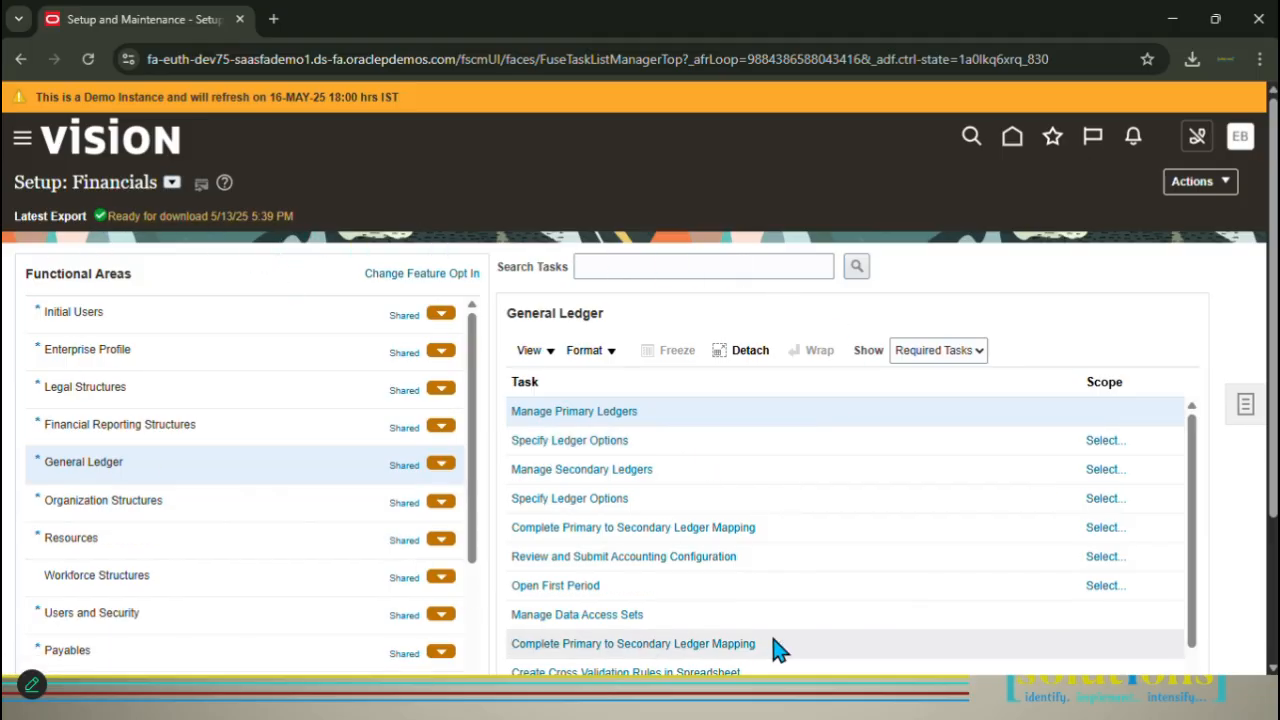
pyautogui.click(1104, 443)
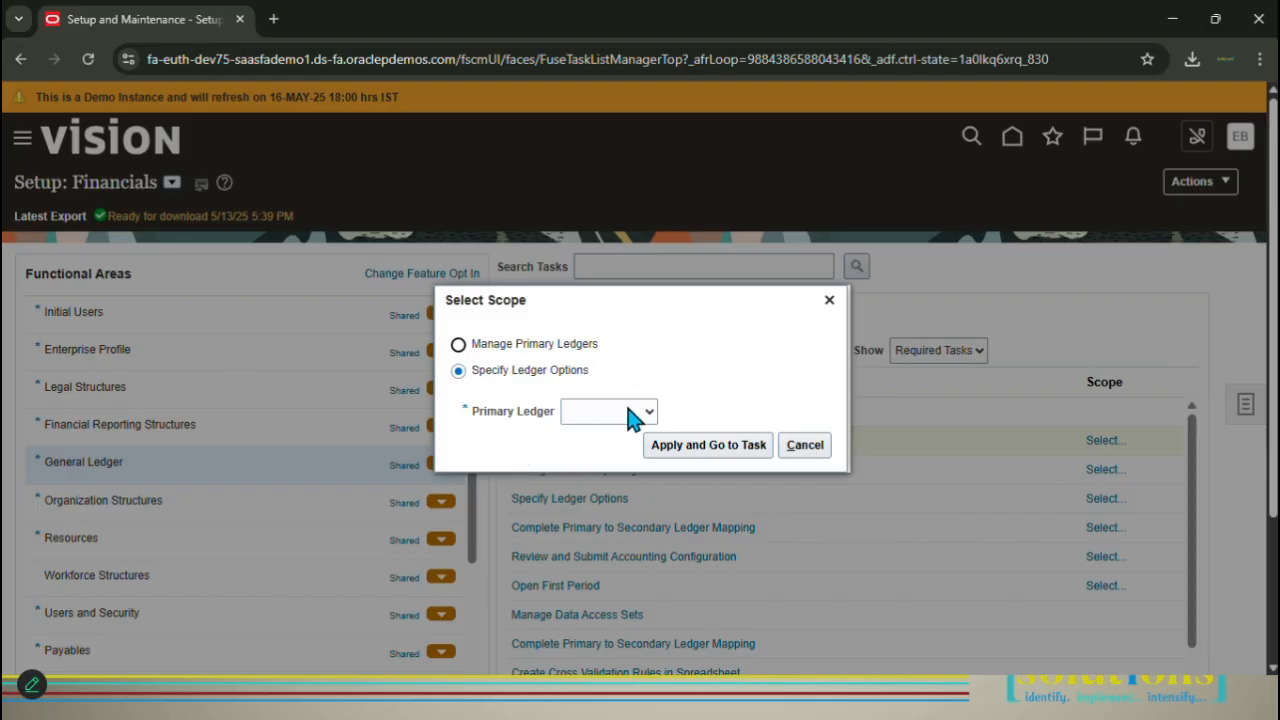
pyautogui.click(458, 371)
pyautogui.click(645, 418)
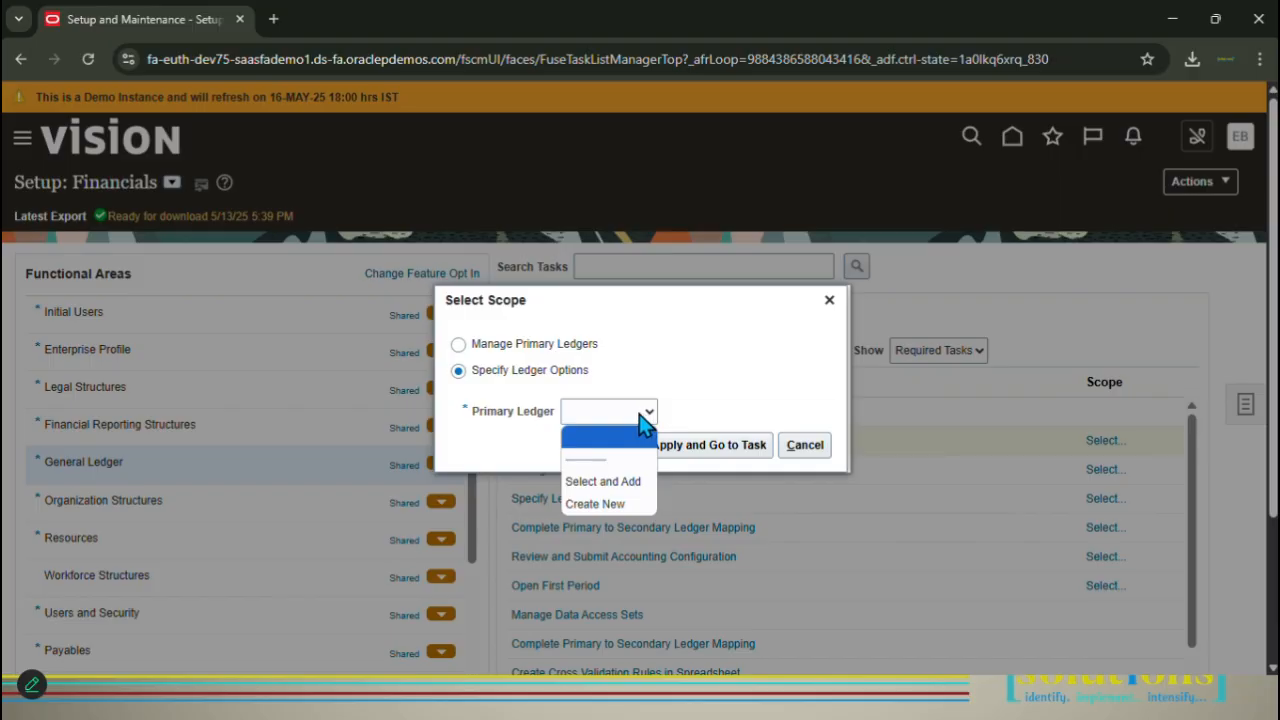
pyautogui.click(604, 481)
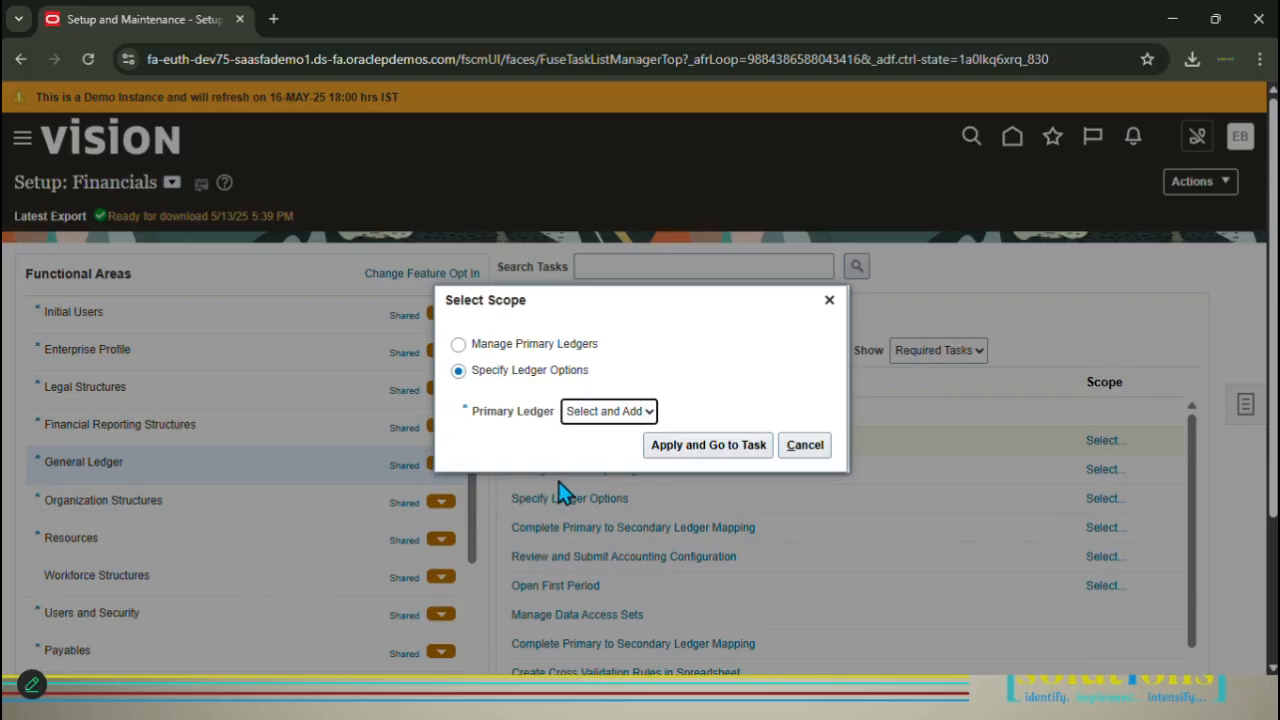
pyautogui.click(662, 446)
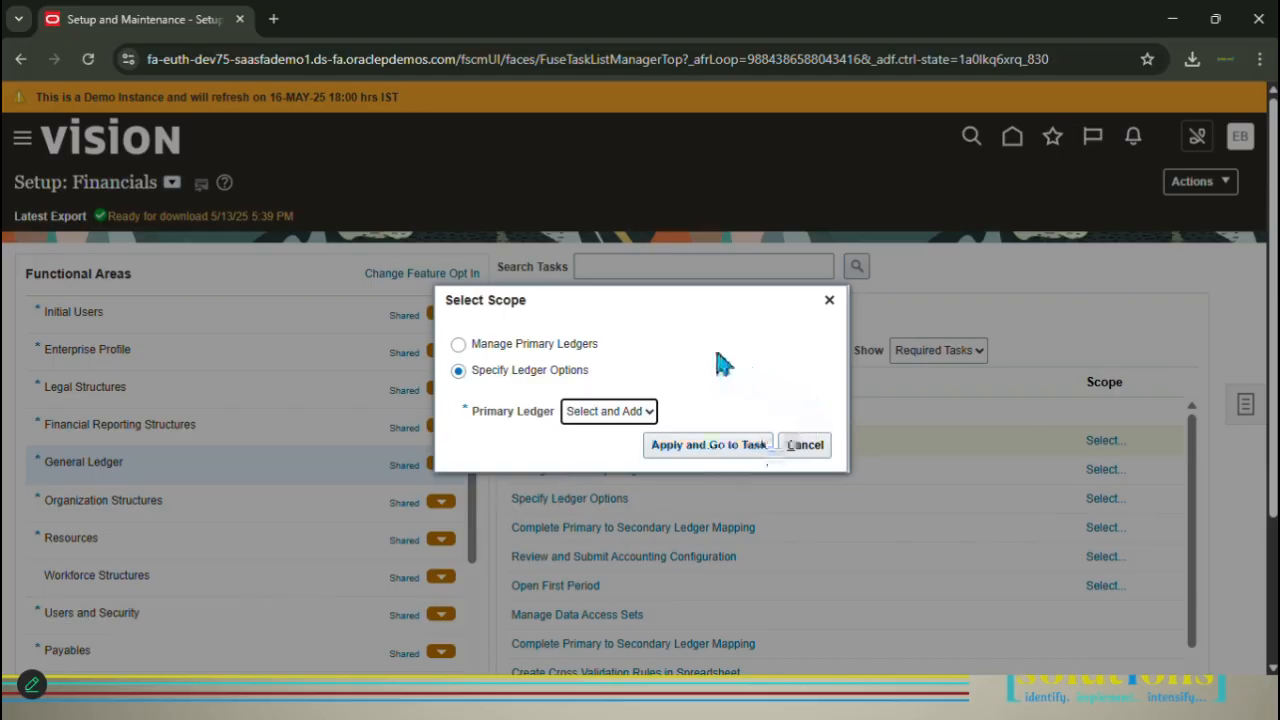
pyautogui.click(705, 452)
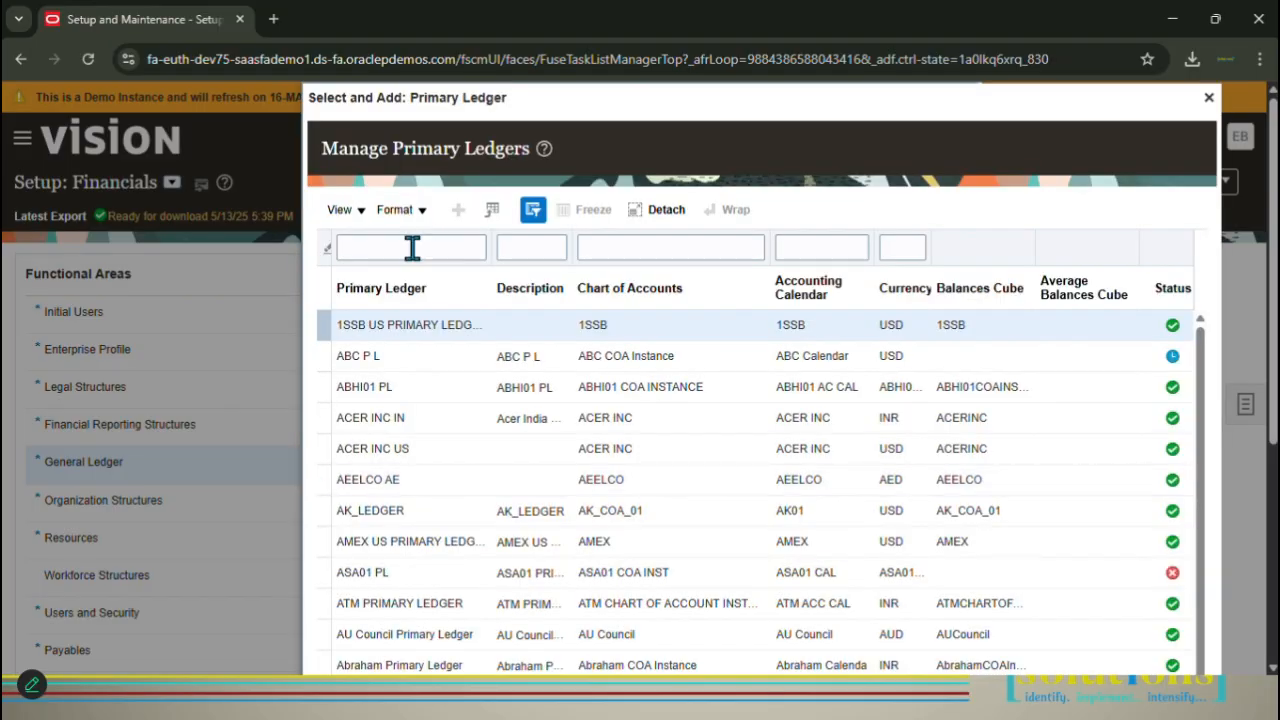
# Filter the primary ledgers by PNC%, and save PNC_US US as the scope for Specify Ledger Options.
pyautogui.click(405, 250)
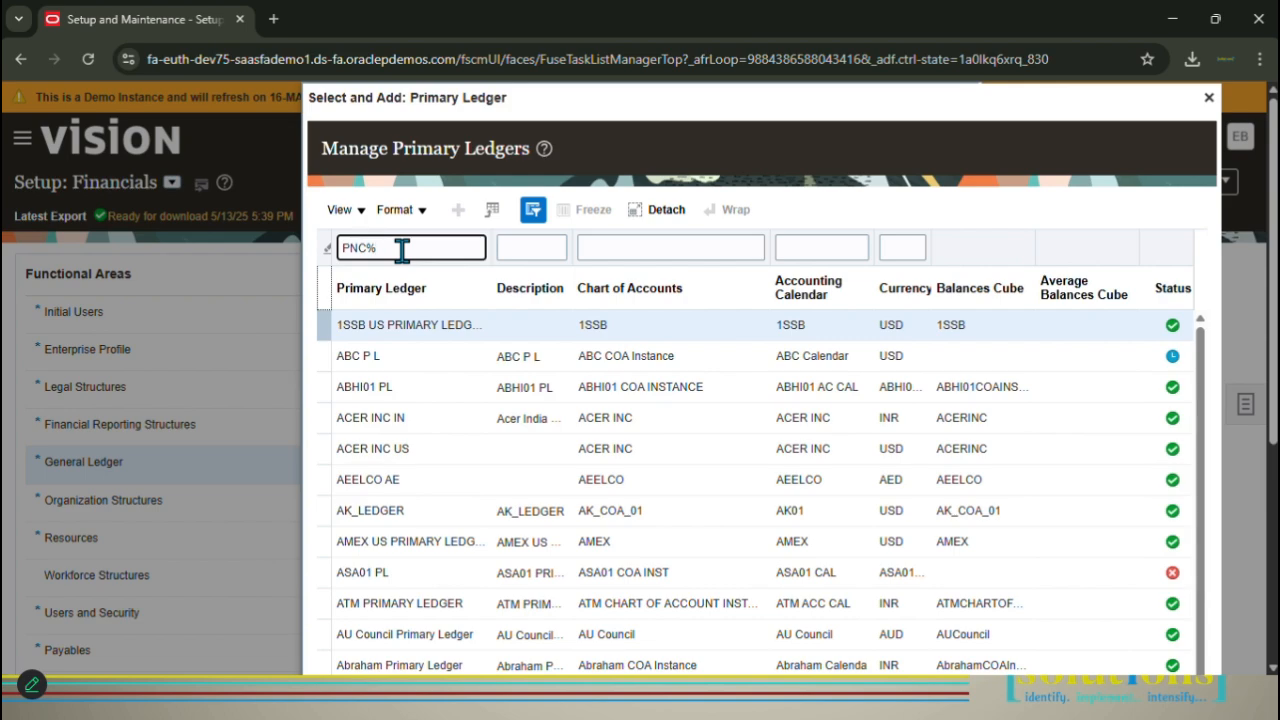
pyautogui.press('Return')
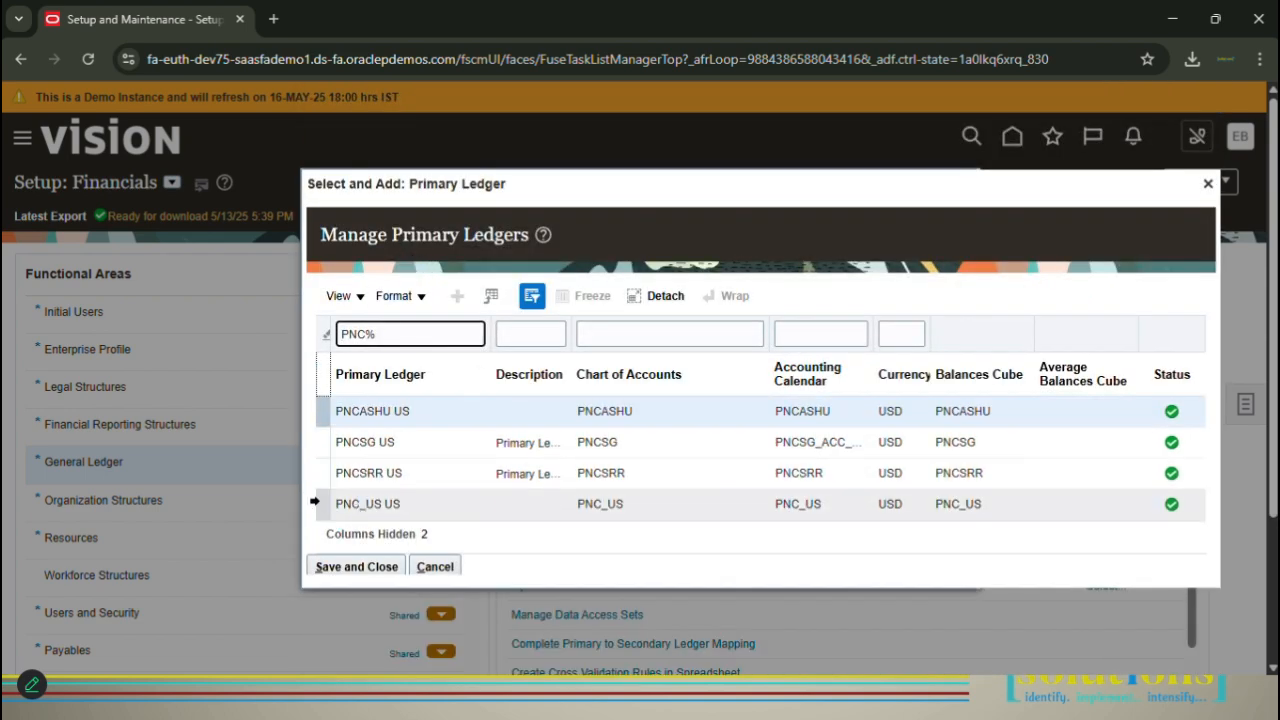
pyautogui.click(316, 503)
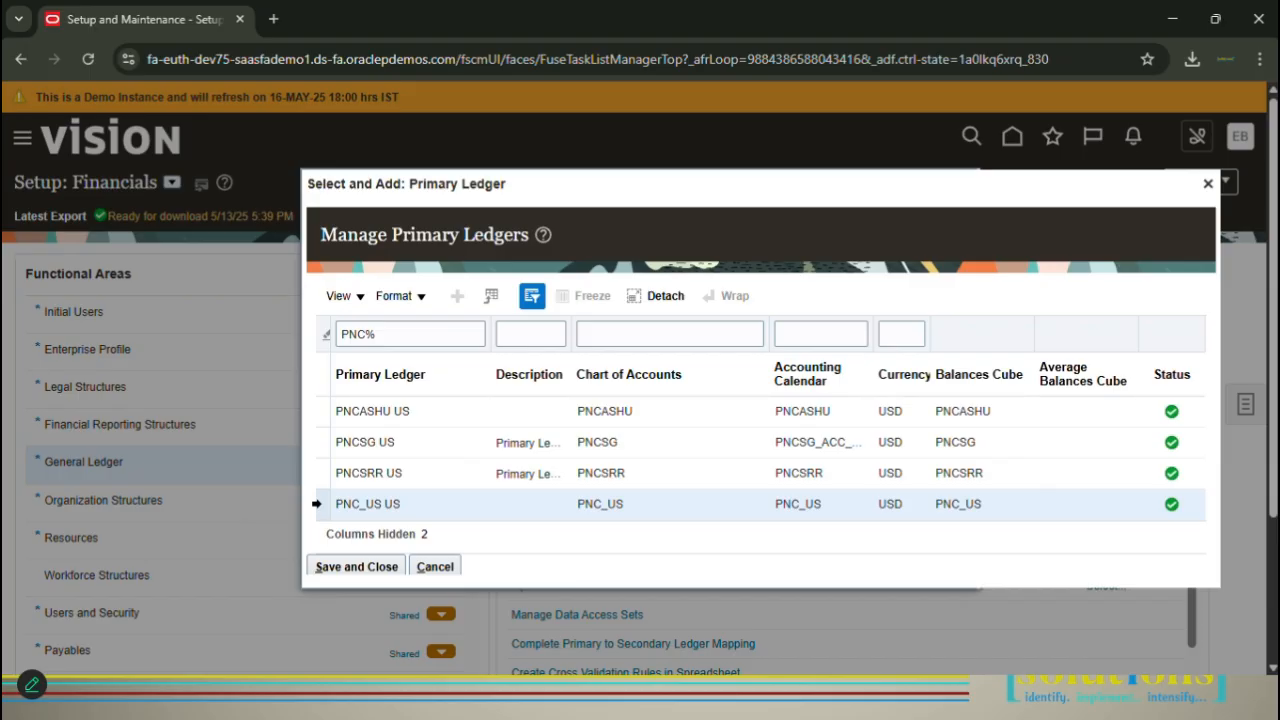
pyautogui.click(352, 568)
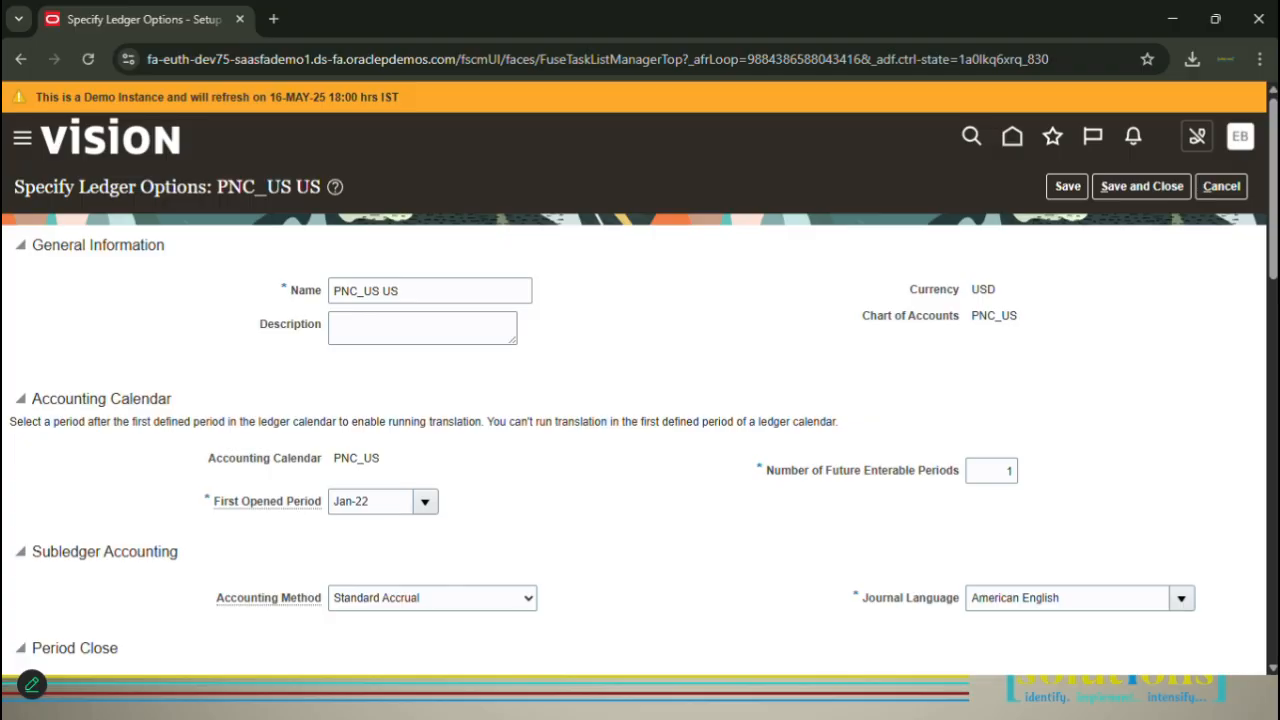
# Examine the PNC_US US ledger options, including the available accounting methods, period close accounts and journal processing accounts.
pyautogui.click(527, 604)
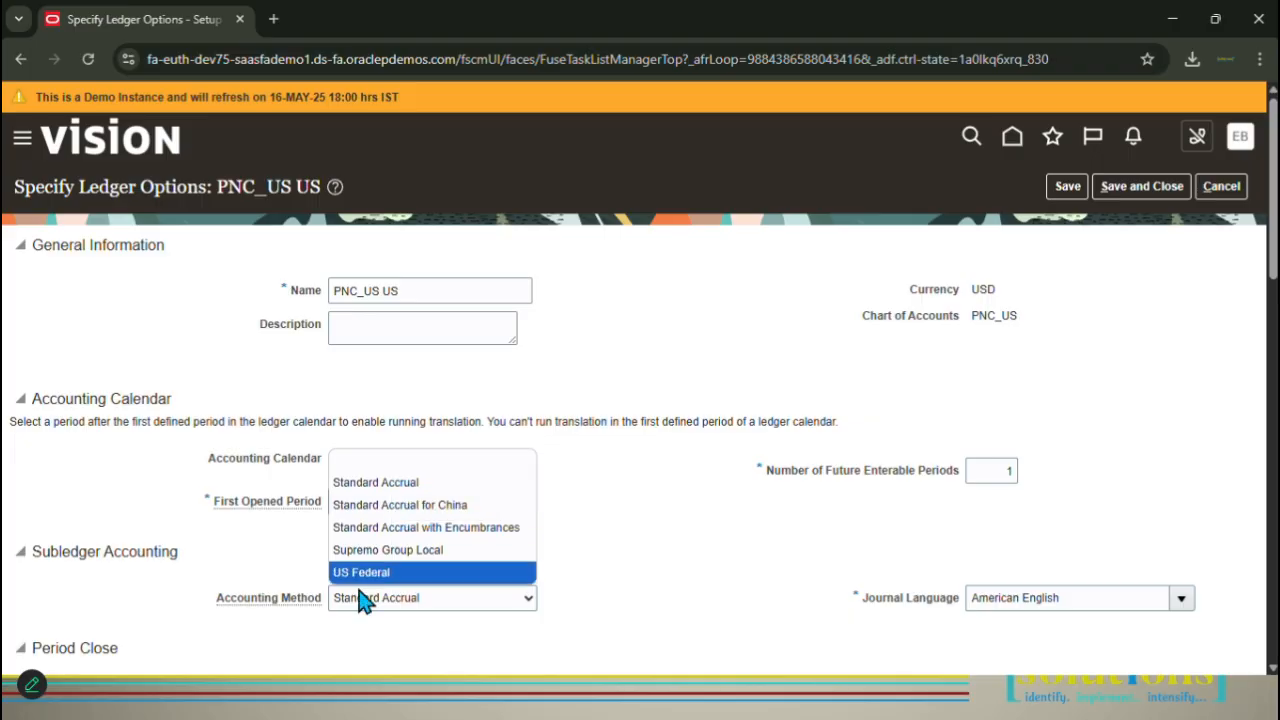
pyautogui.click(377, 651)
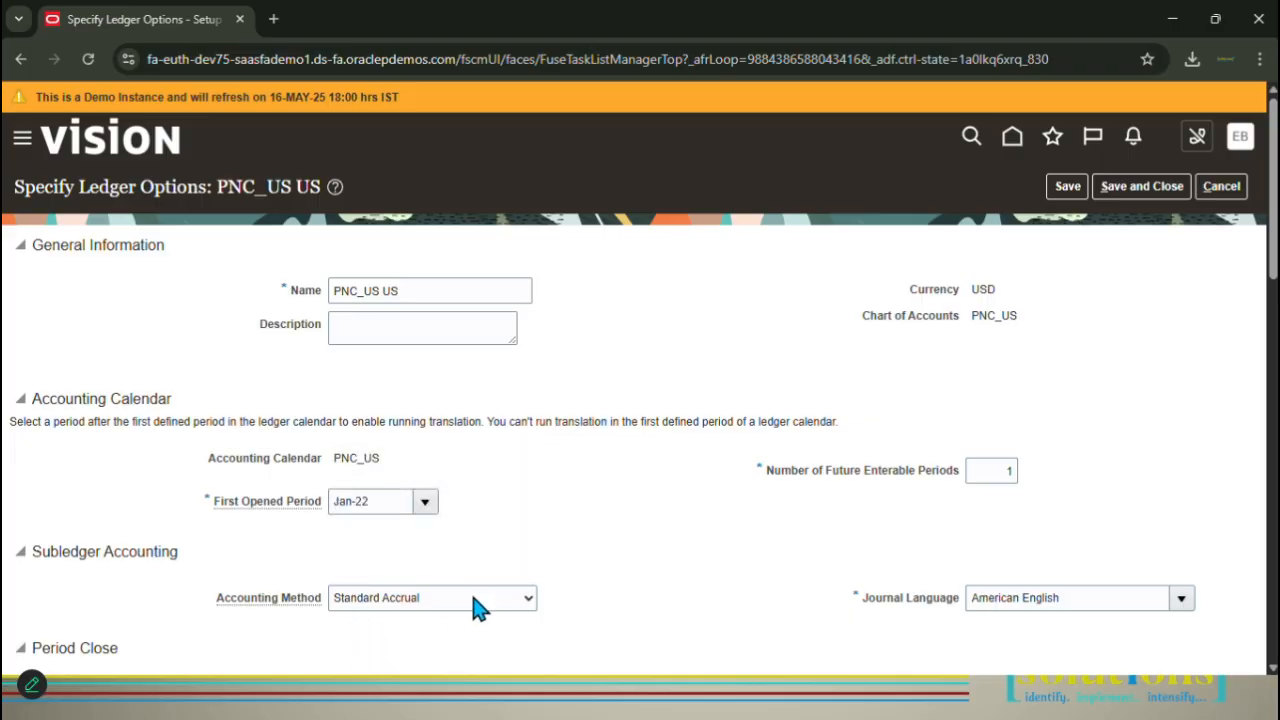
pyautogui.scroll(-3, 543, 600)
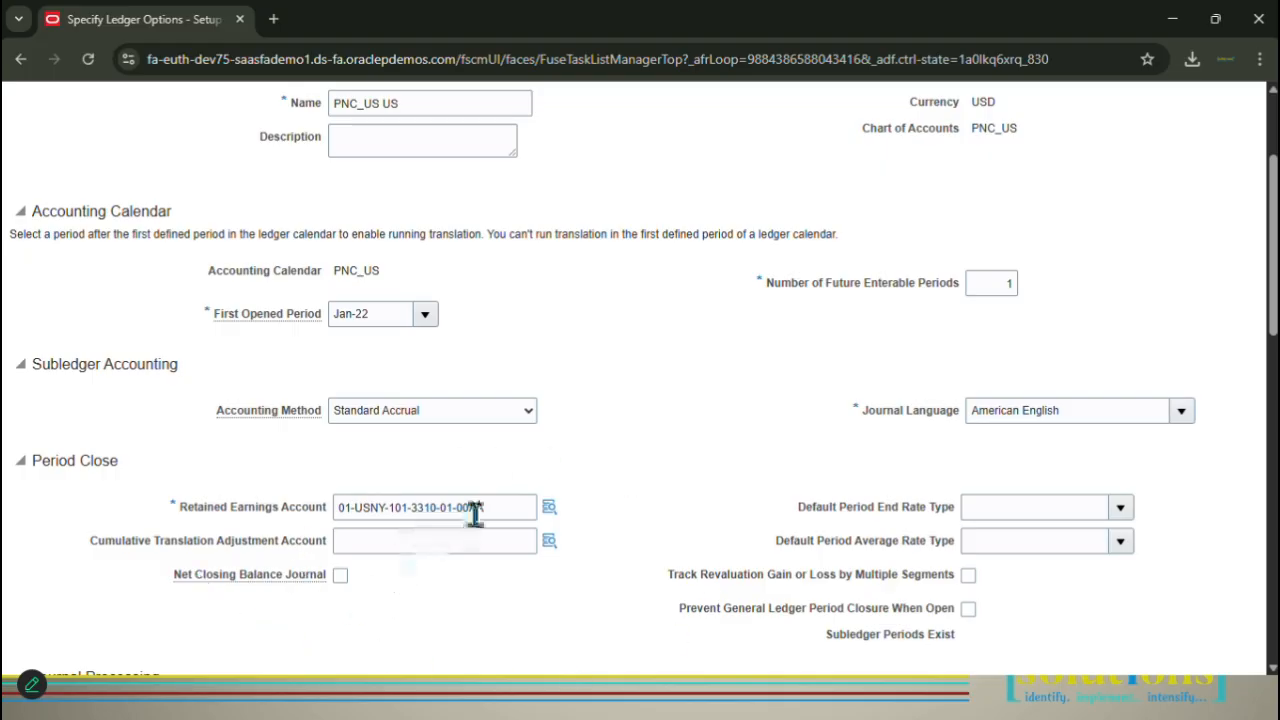
pyautogui.scroll(-10, 735, 555)
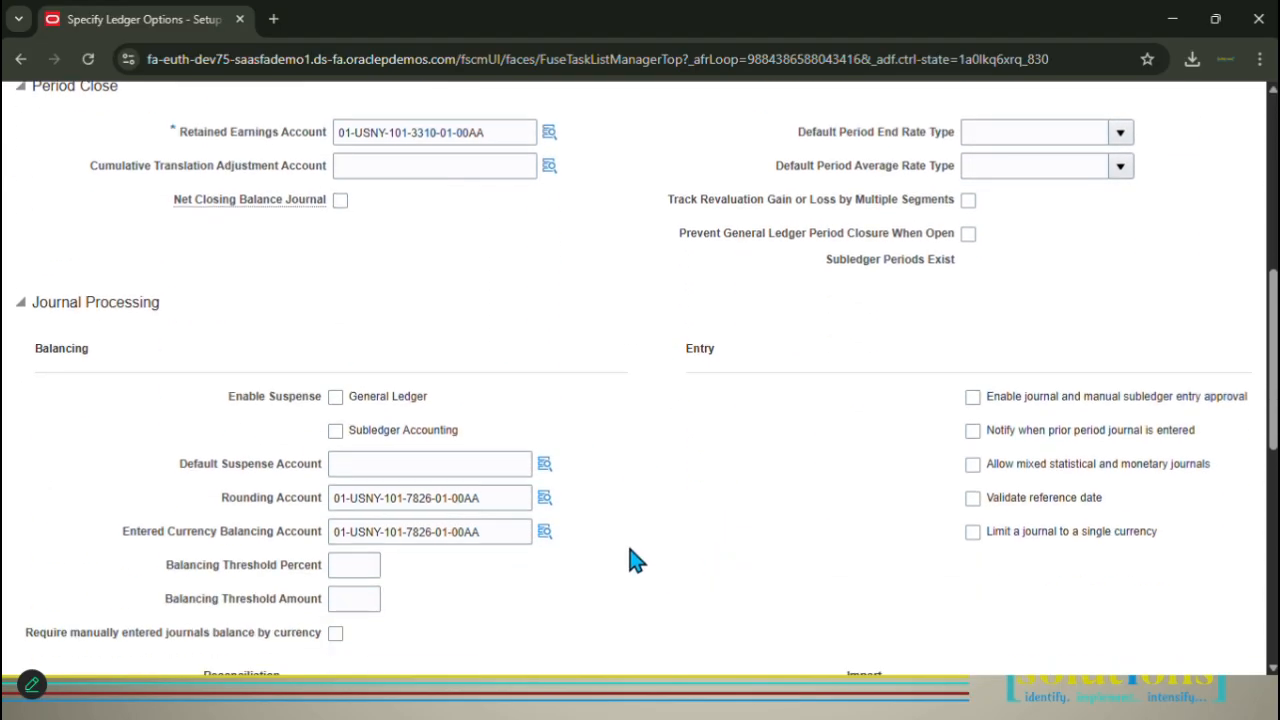
pyautogui.scroll(-3, 505, 555)
pyautogui.scroll(8, 500, 563)
pyautogui.scroll(5, 548, 527)
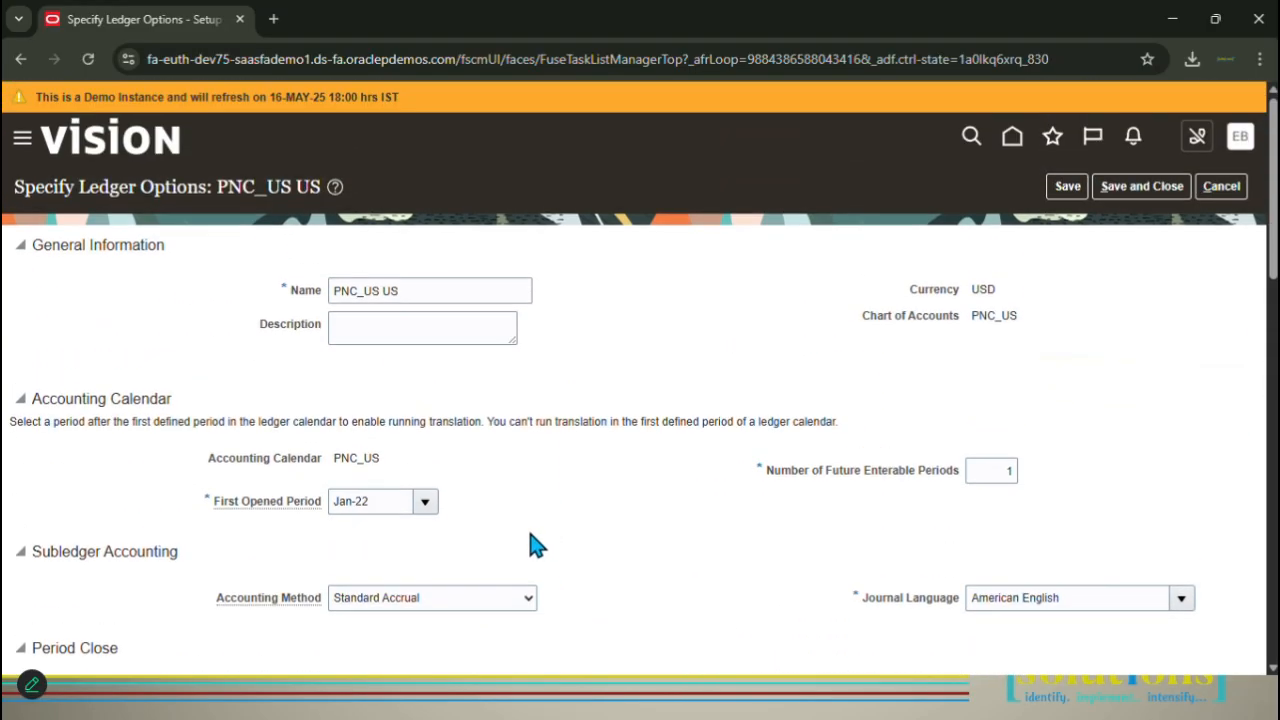
# Save the PNC_US US ledger options and return to the General Ledger task list to check the task scopes.
pyautogui.click(1064, 187)
pyautogui.click(1137, 188)
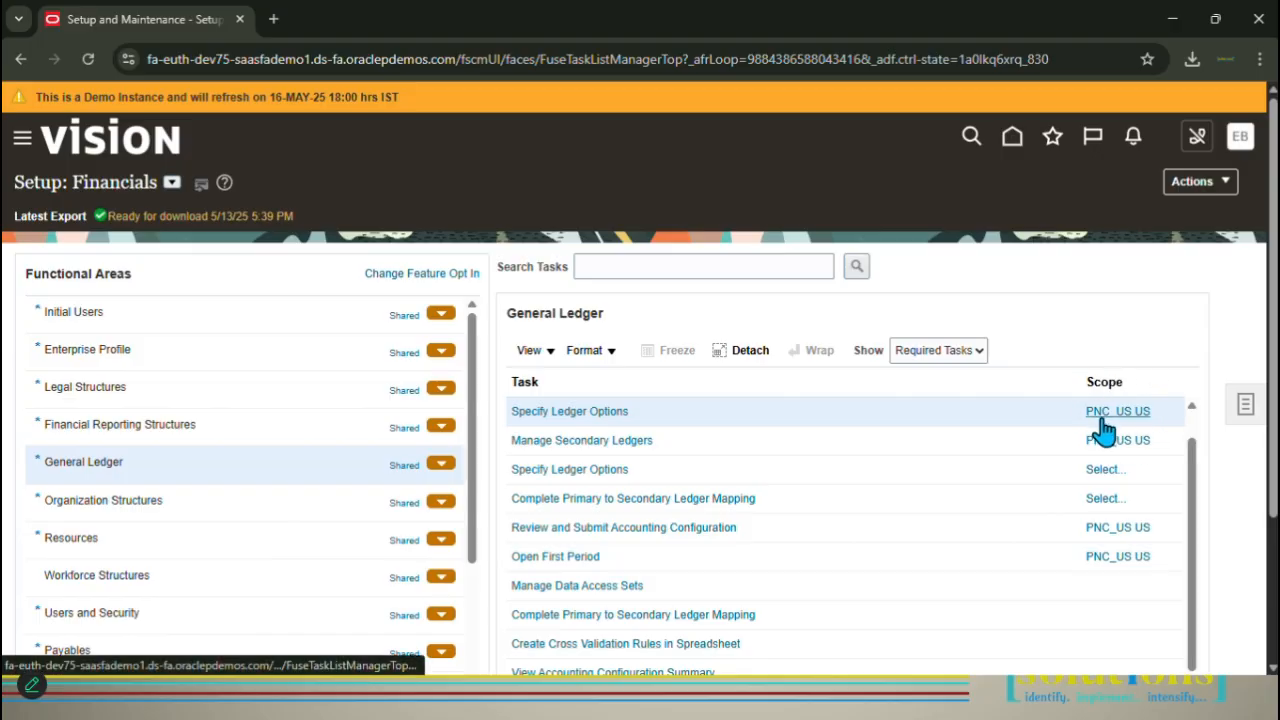
pyautogui.moveTo(1106, 425)
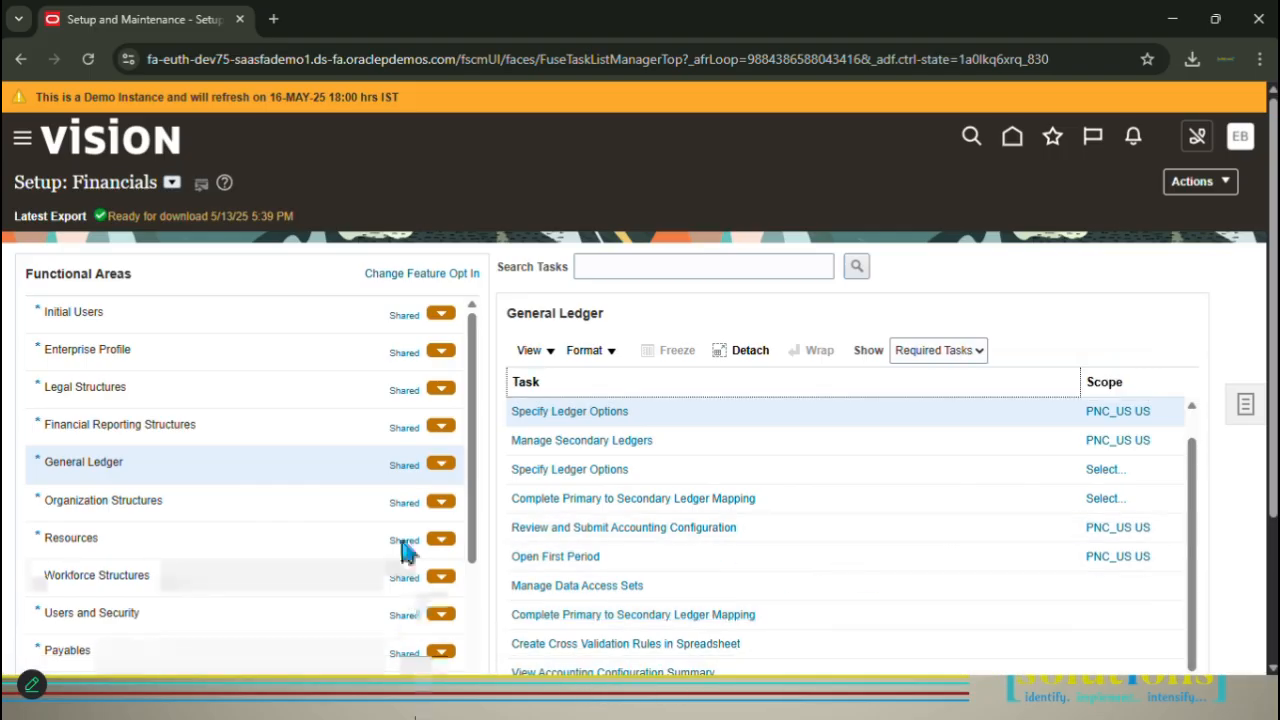
# Switch to the presentation to check the remaining Verify & Modify the information tasks, and return to the Financials setup.
pyautogui.hotkey('alt', 'Tab')
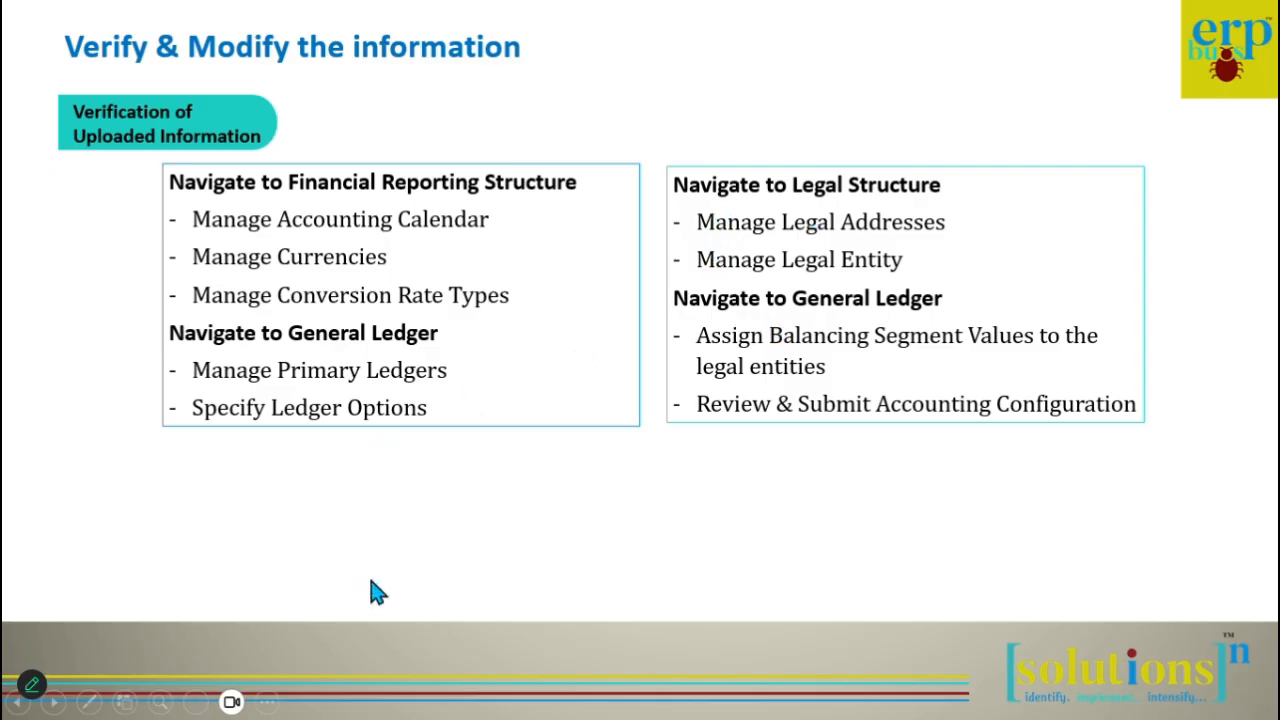
pyautogui.click(386, 522)
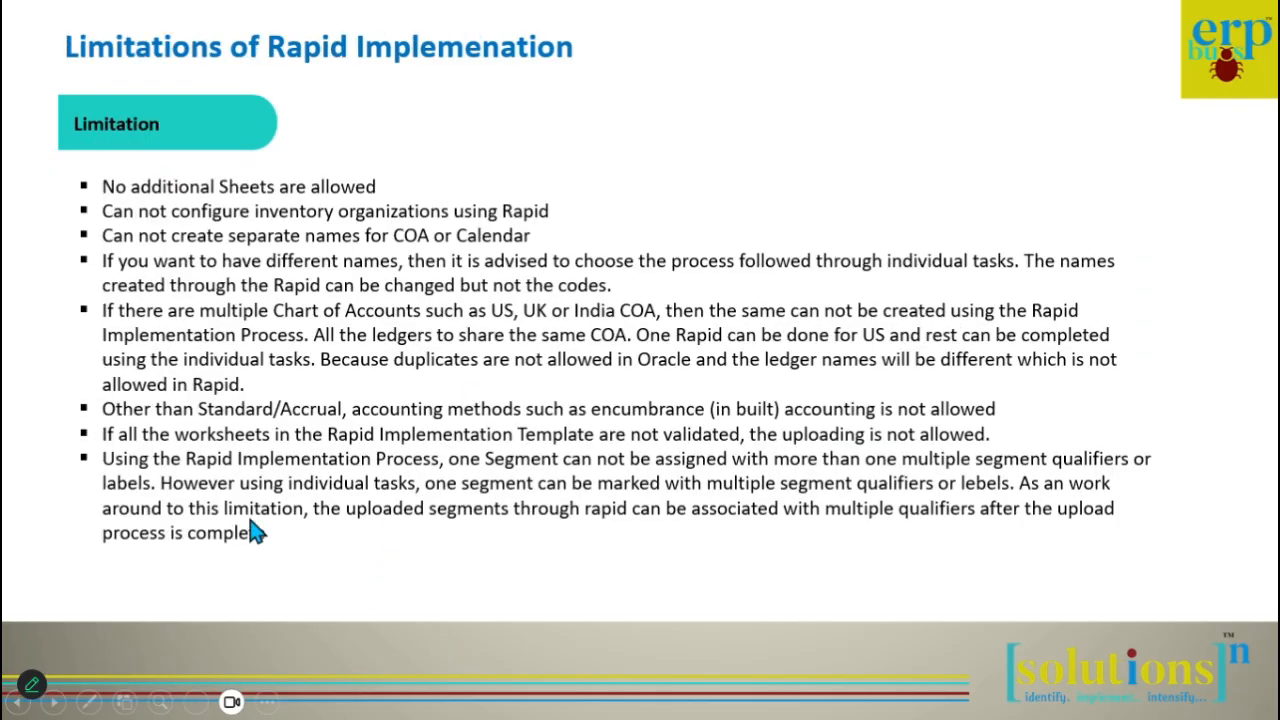
pyautogui.click(20, 699)
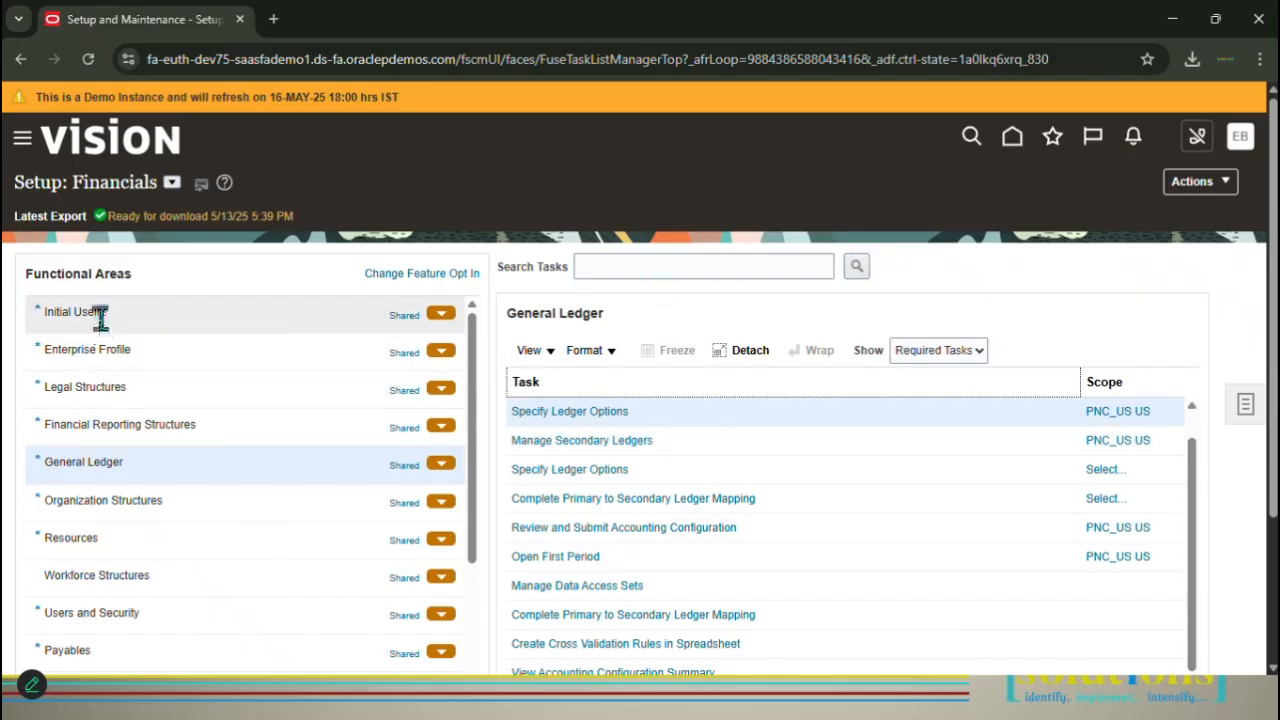
# Open Manage Legal Addresses from the Legal Structures area and search the locations by street number in Address Line 1.
pyautogui.click(107, 388)
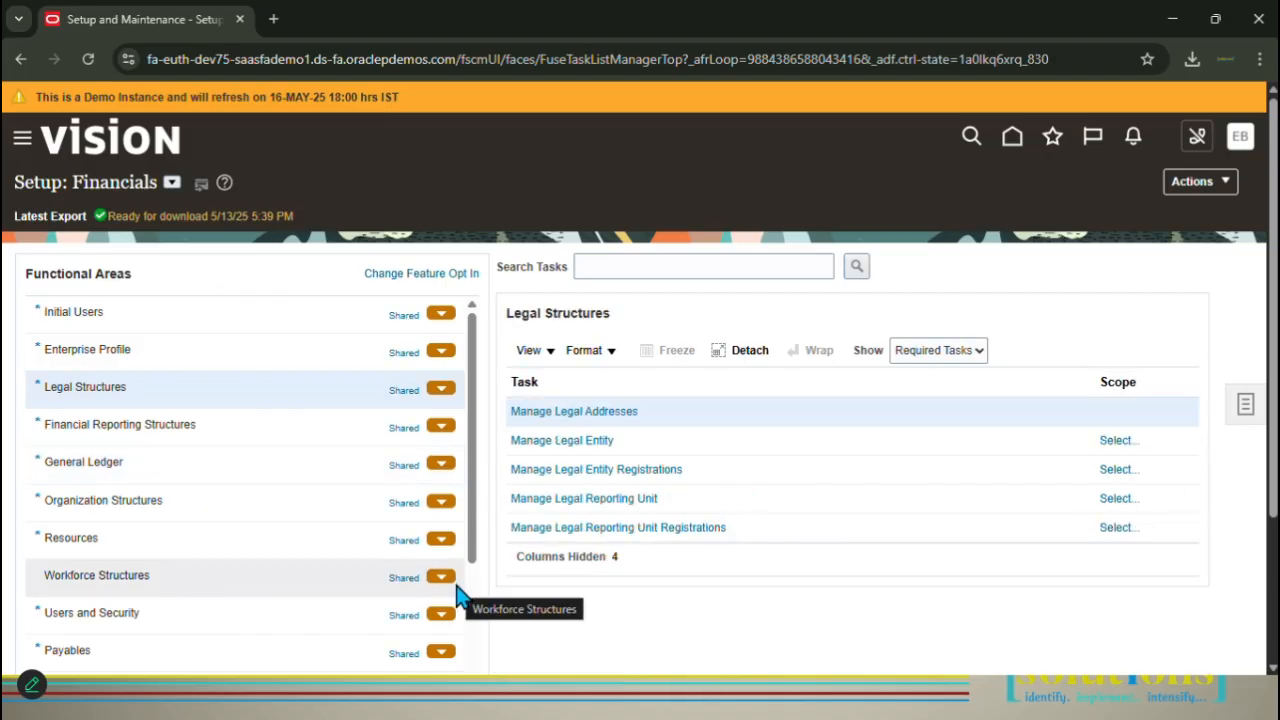
pyautogui.click(603, 415)
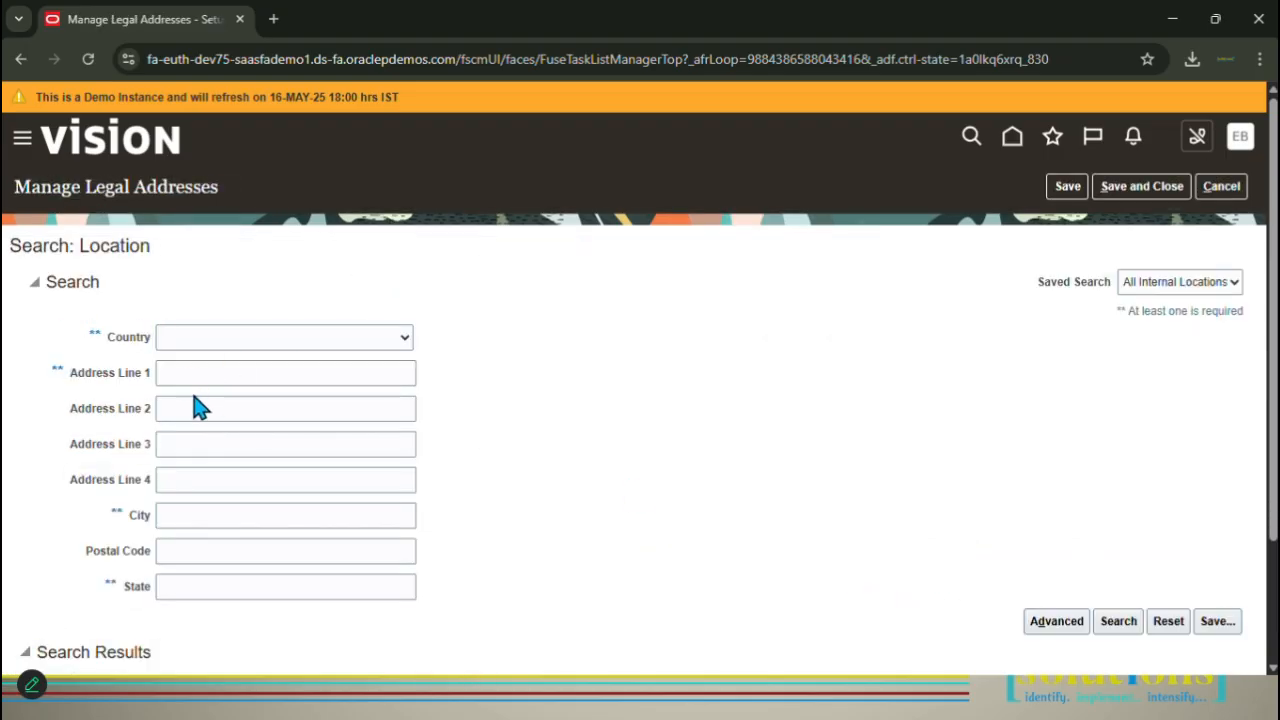
pyautogui.click(200, 374)
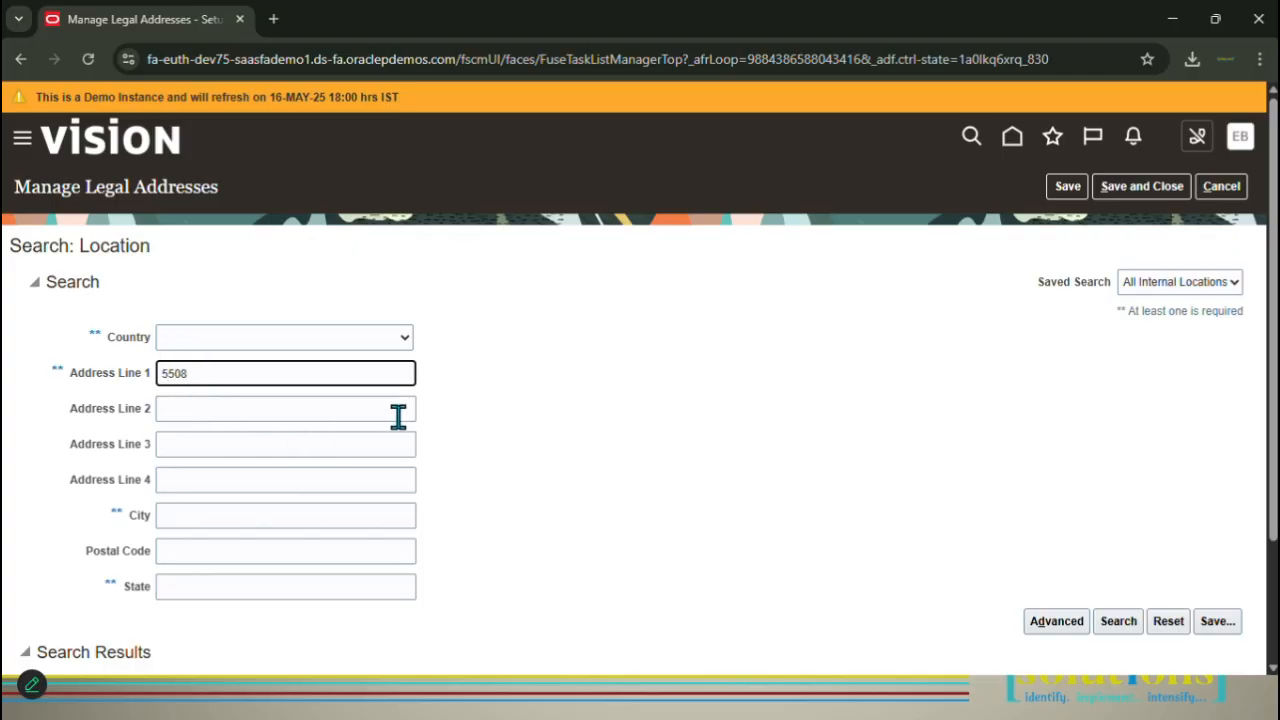
# Expand the found United States location and open it for editing to view its address details.
pyautogui.scroll(-1, 440, 445)
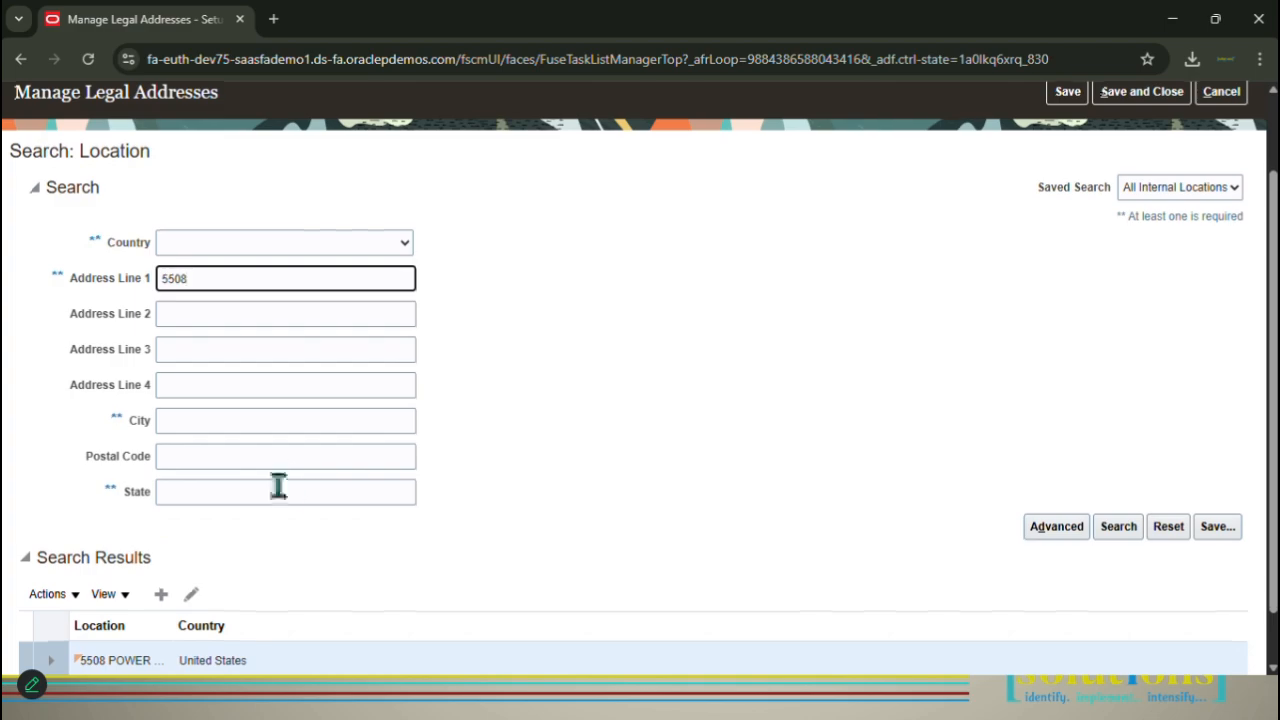
pyautogui.scroll(-1, 320, 515)
pyautogui.click(50, 600)
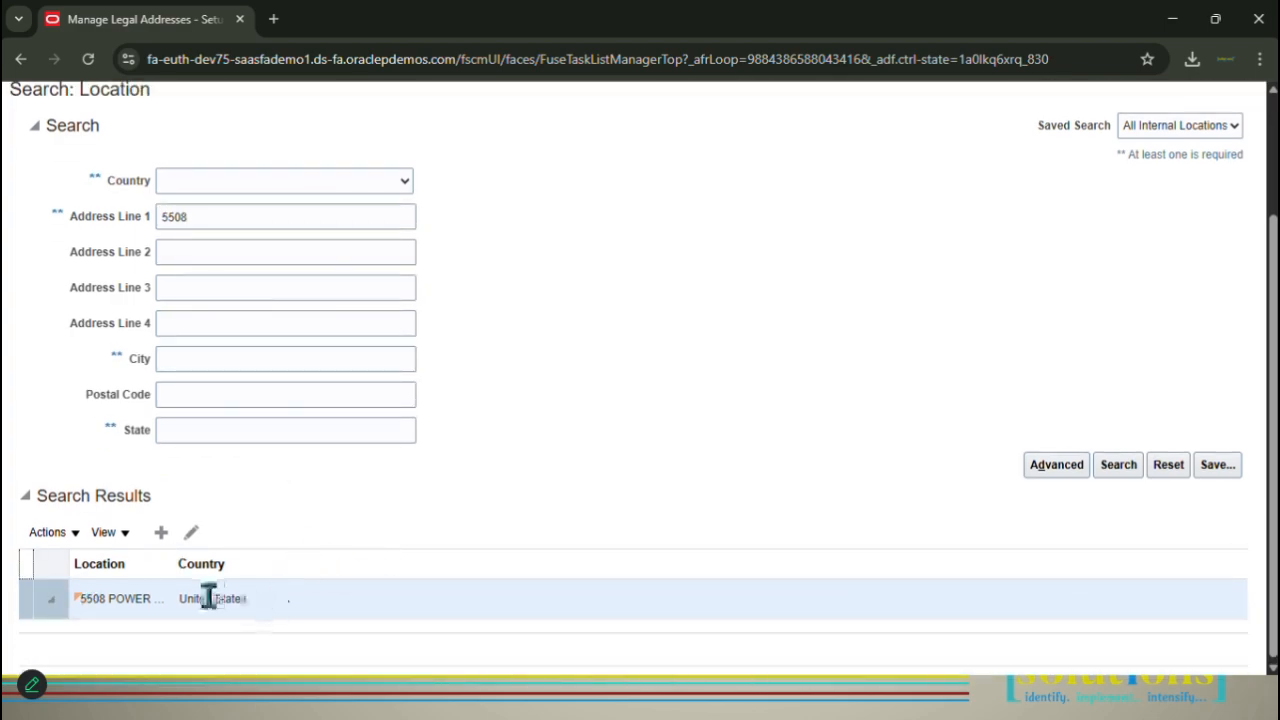
pyautogui.click(194, 536)
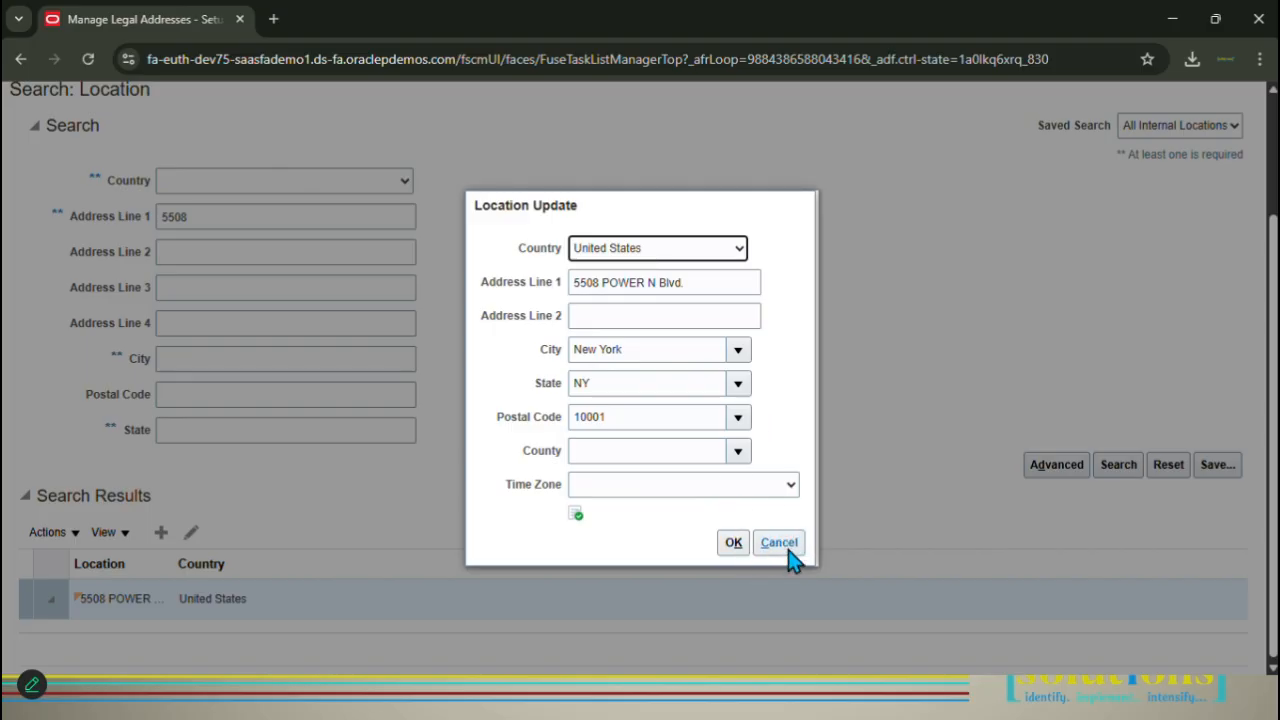
# Close the location's address details, then save and close Manage Legal Addresses to return to the Legal Structures tasks.
pyautogui.click(745, 549)
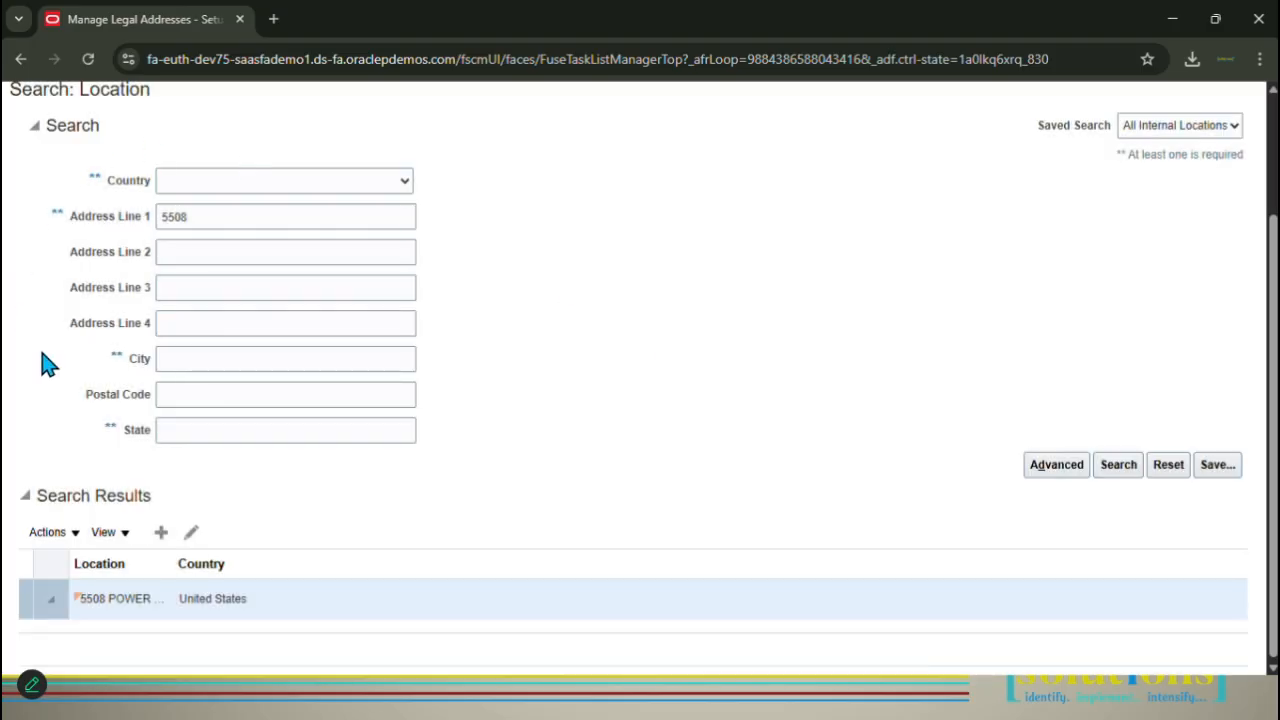
pyautogui.scroll(2, 209, 200)
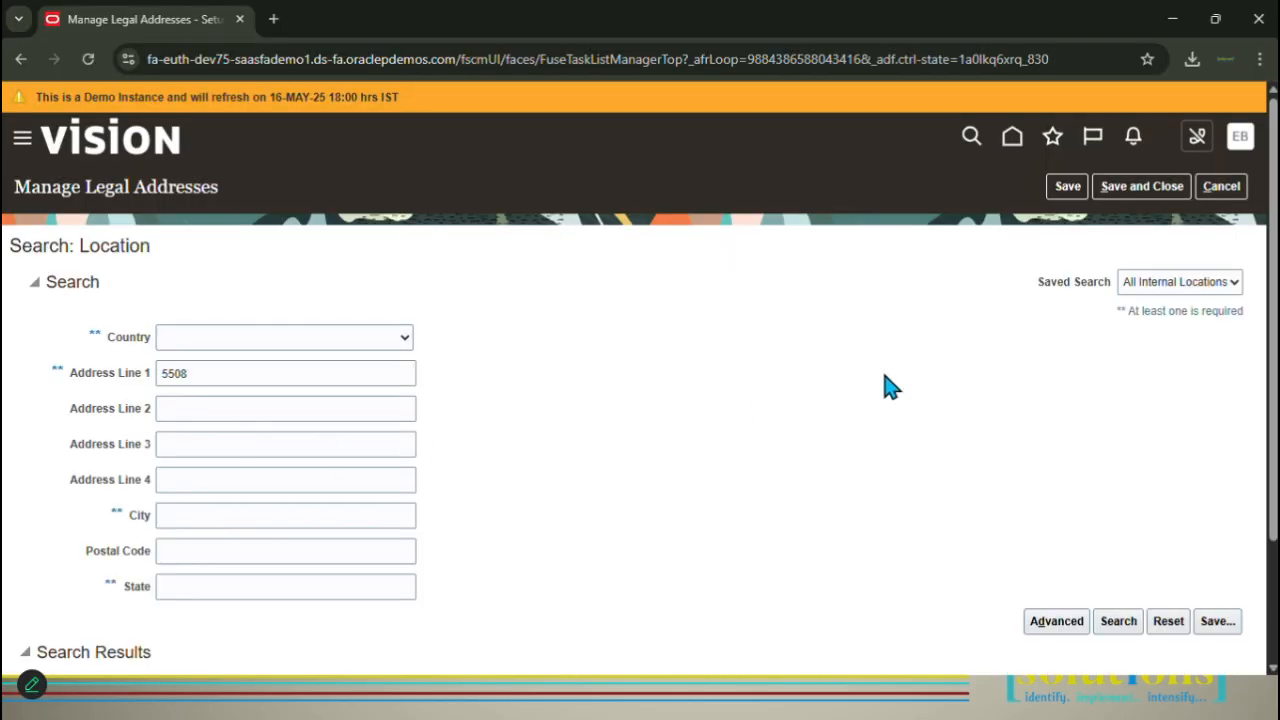
pyautogui.click(1128, 192)
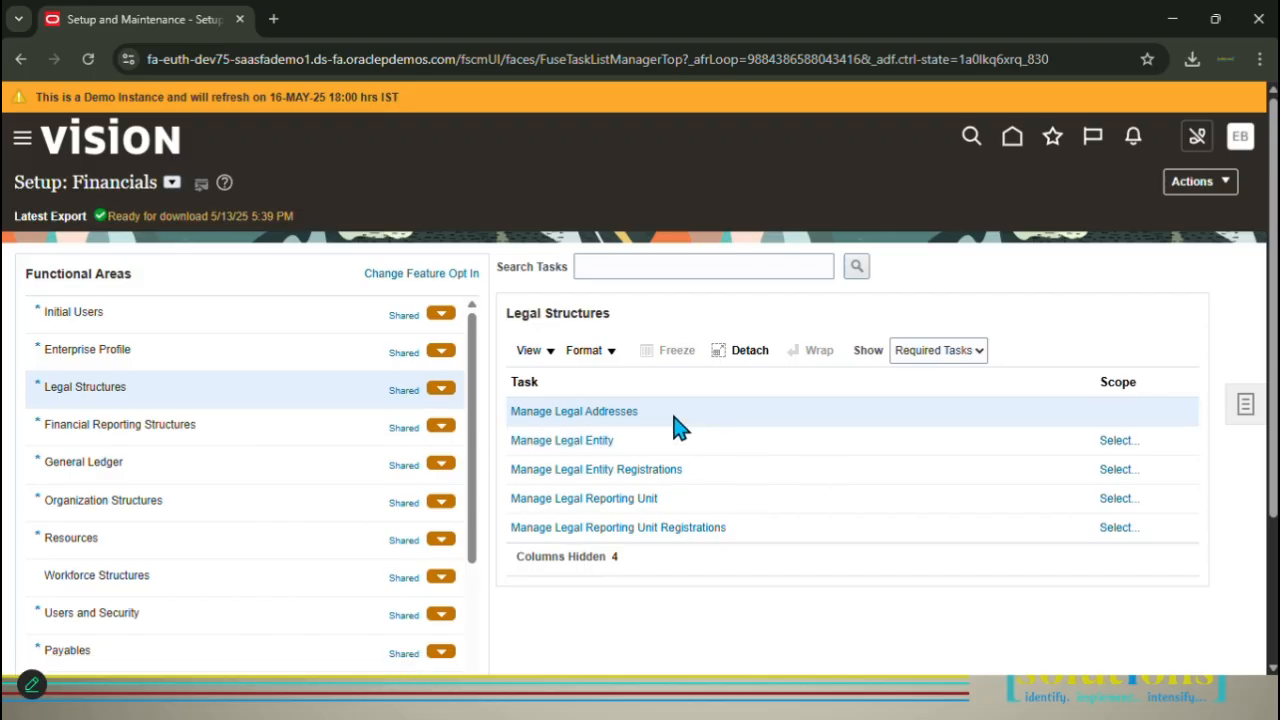
# Open the scope selection for Manage Legal Entity and go to the task with the Select and Add option.
pyautogui.click(1117, 445)
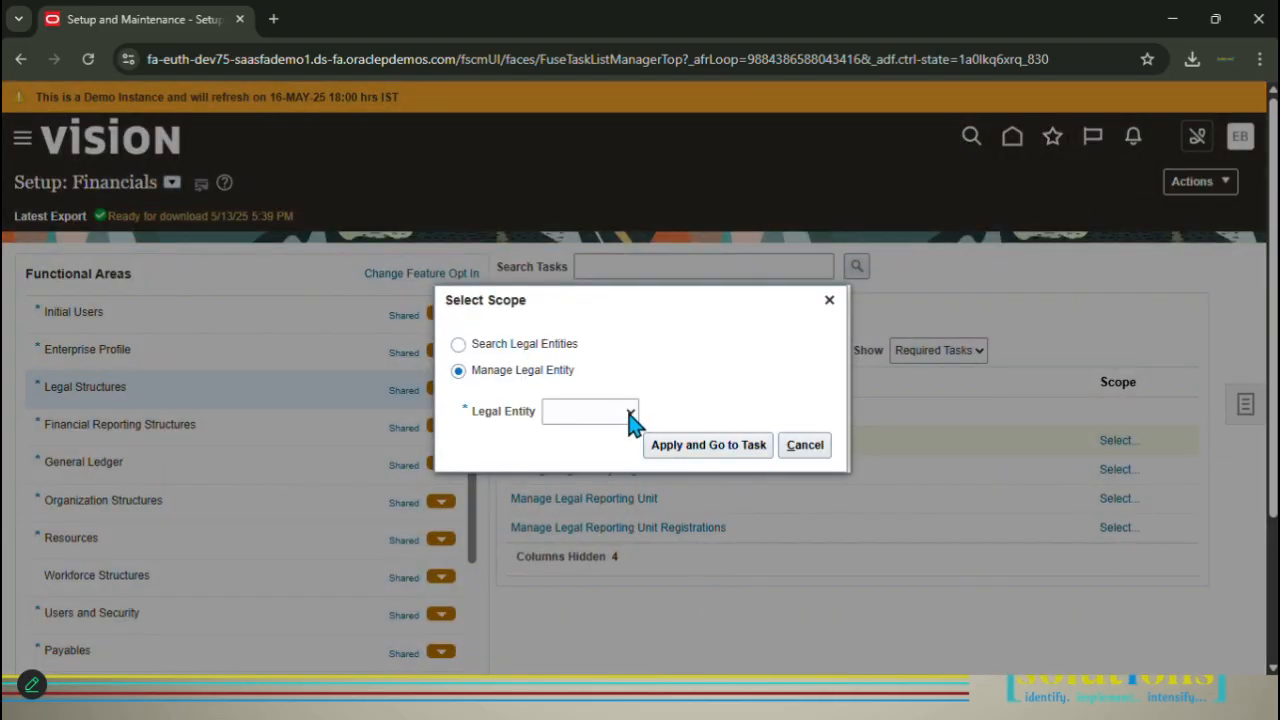
pyautogui.click(630, 415)
pyautogui.click(612, 483)
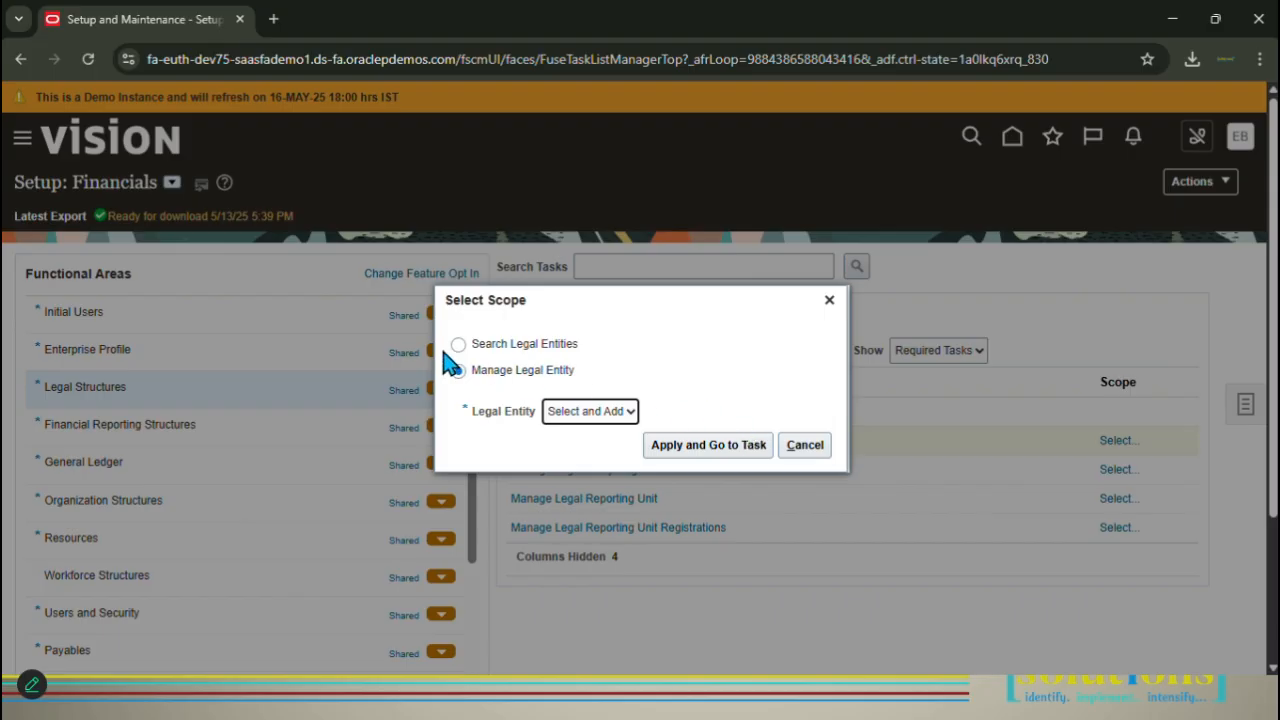
pyautogui.click(726, 448)
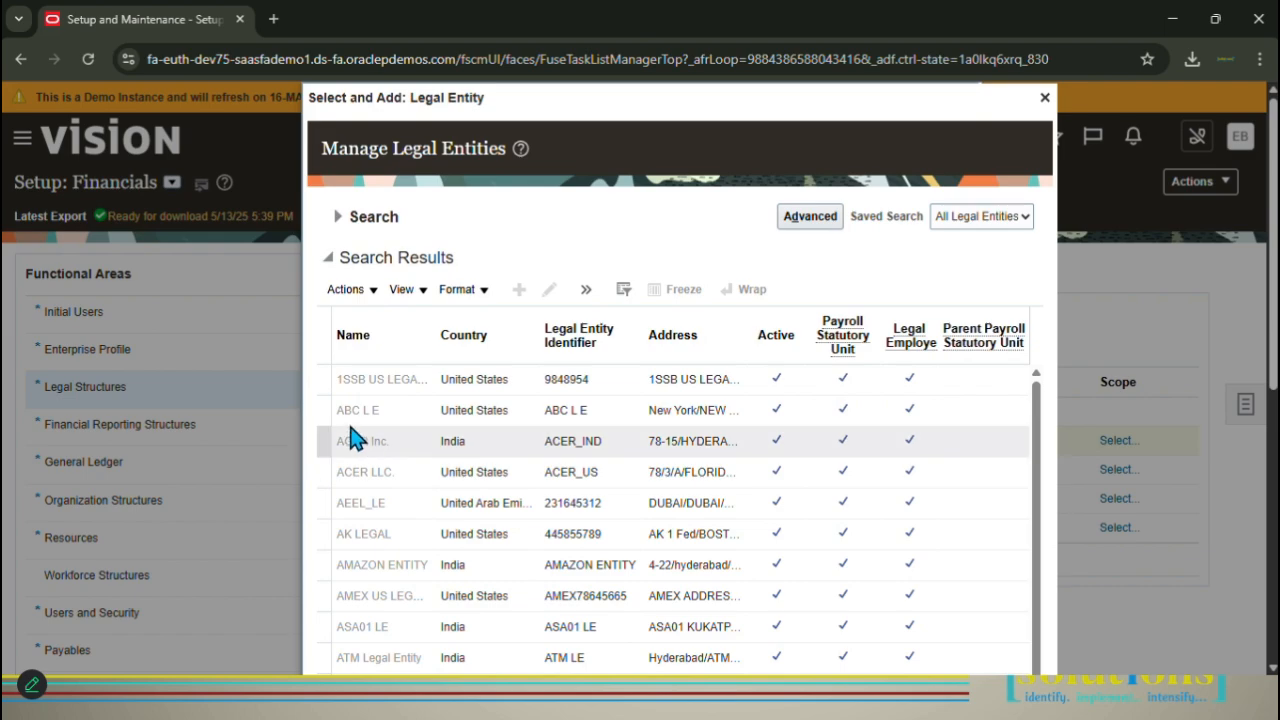
# Search the legal entities by the name PNC.
pyautogui.click(339, 217)
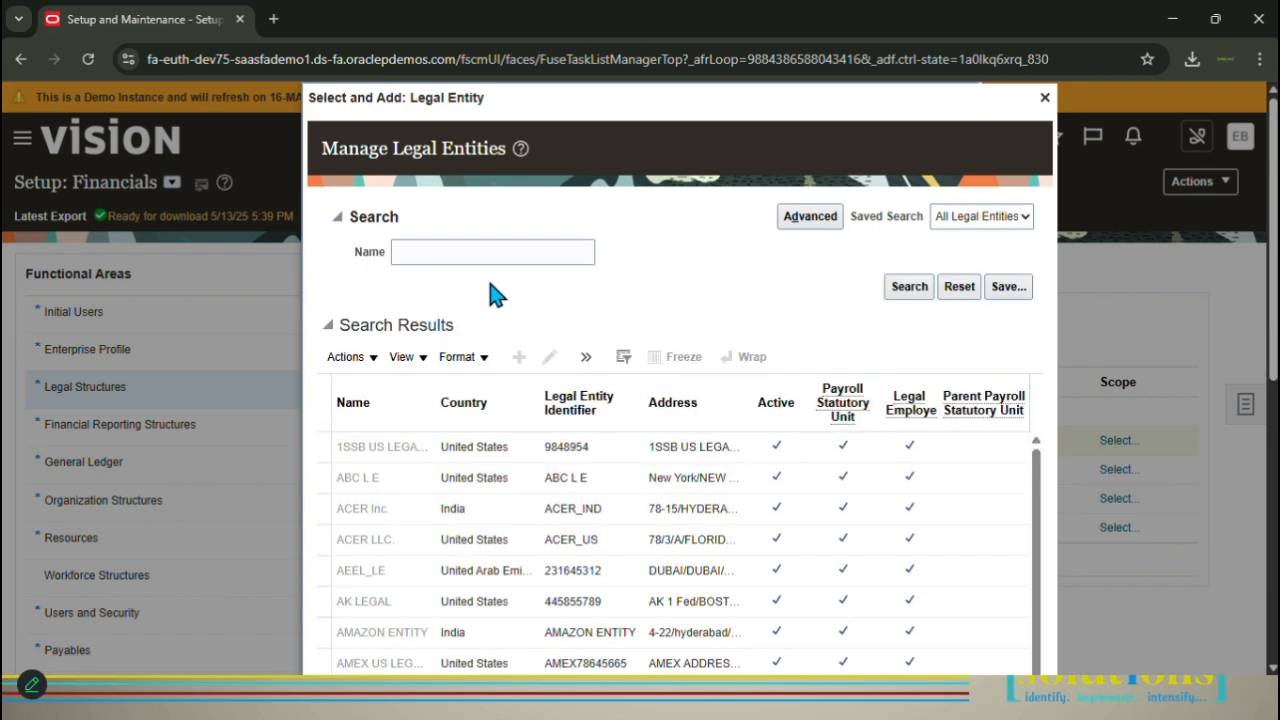
pyautogui.click(416, 257)
pyautogui.write('P')
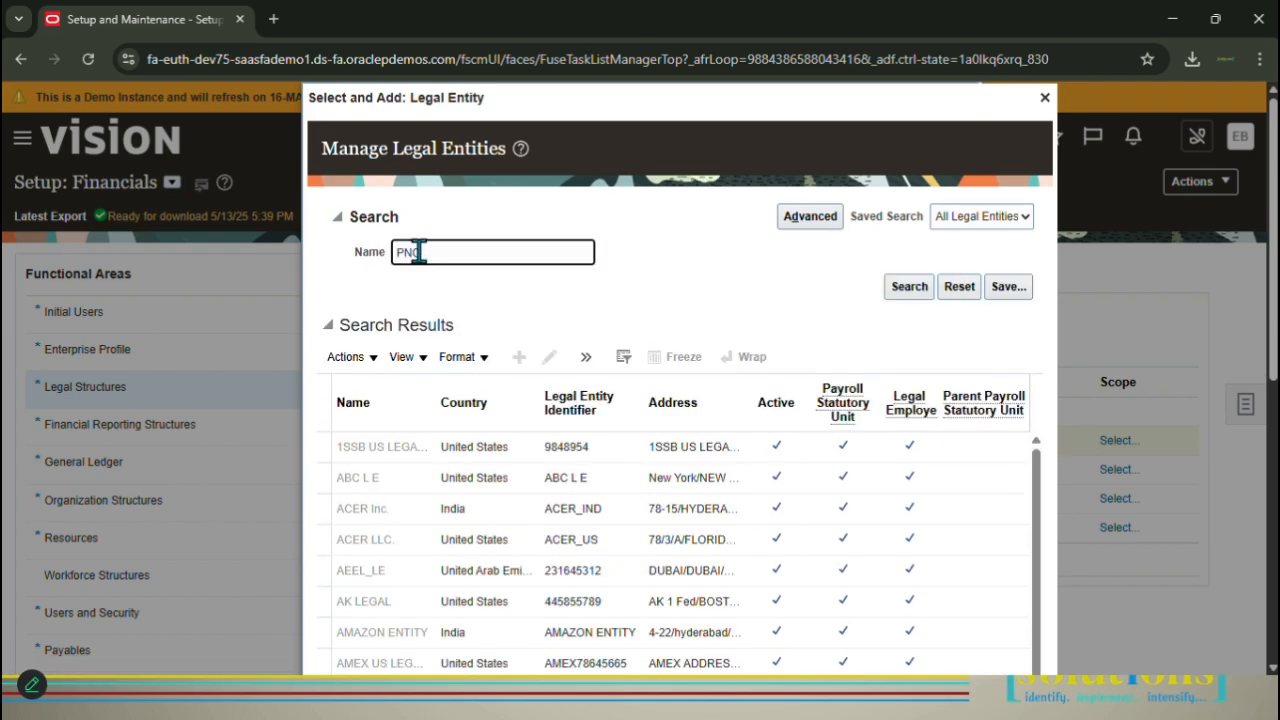
pyautogui.write('NC')
pyautogui.press('Return')
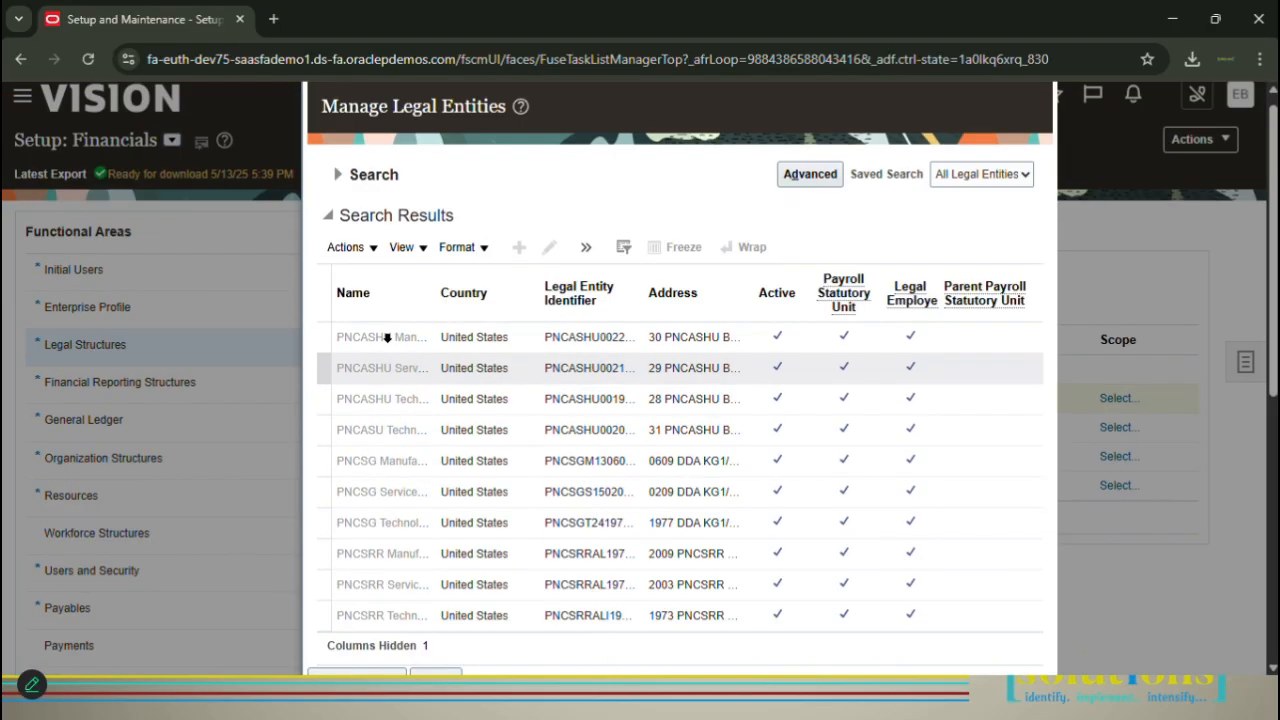
# Search the legal entities by the name POWER, select POWER TECH INC LE and save it as the task scope.
pyautogui.click(345, 222)
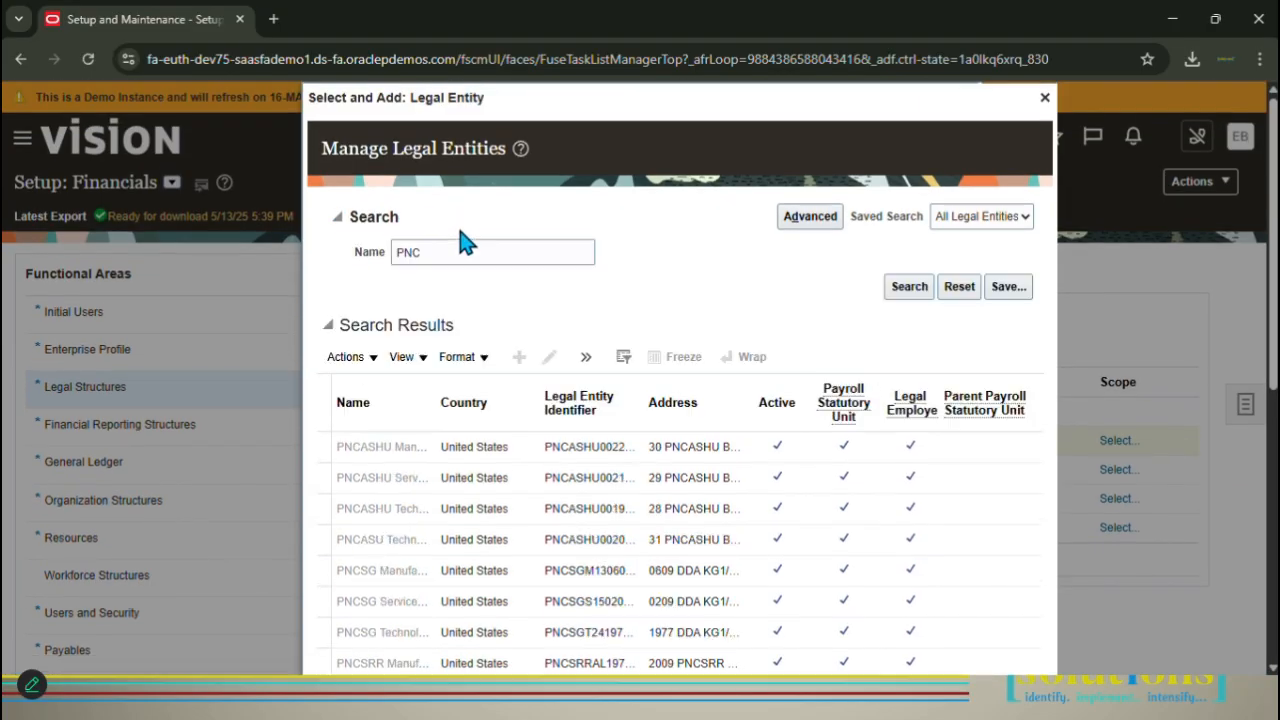
pyautogui.click(432, 251)
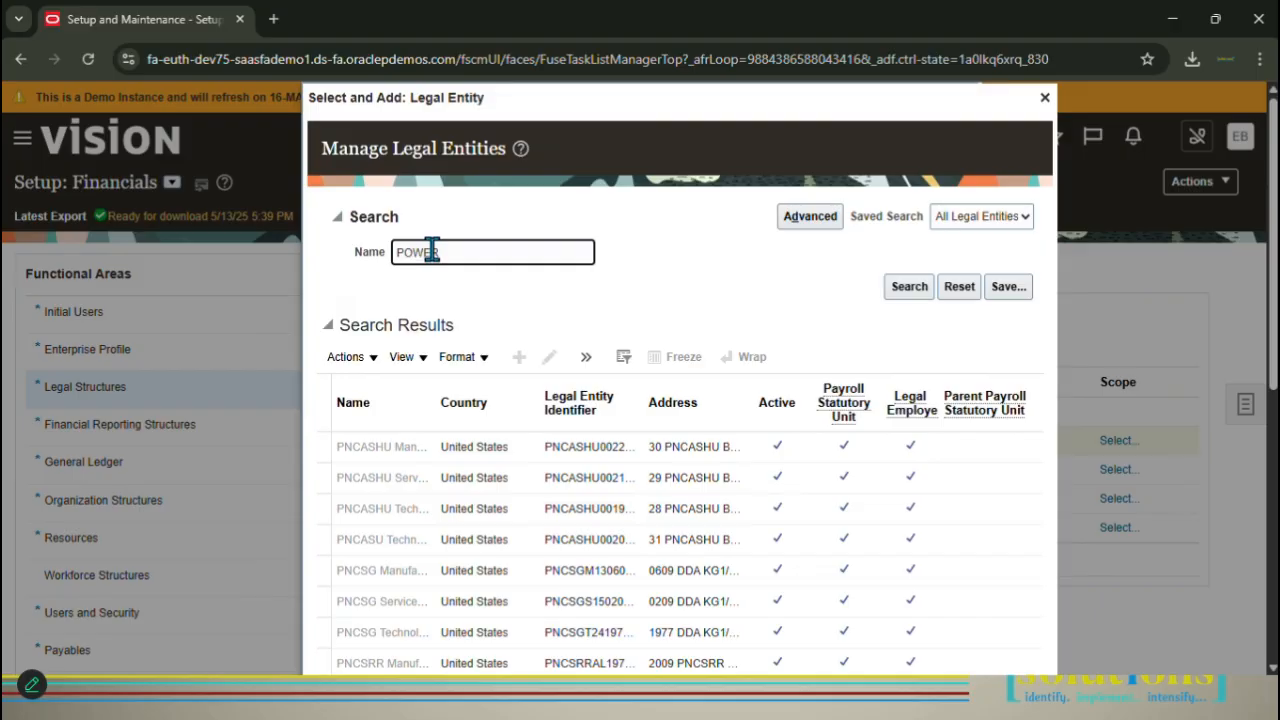
pyautogui.press('Return')
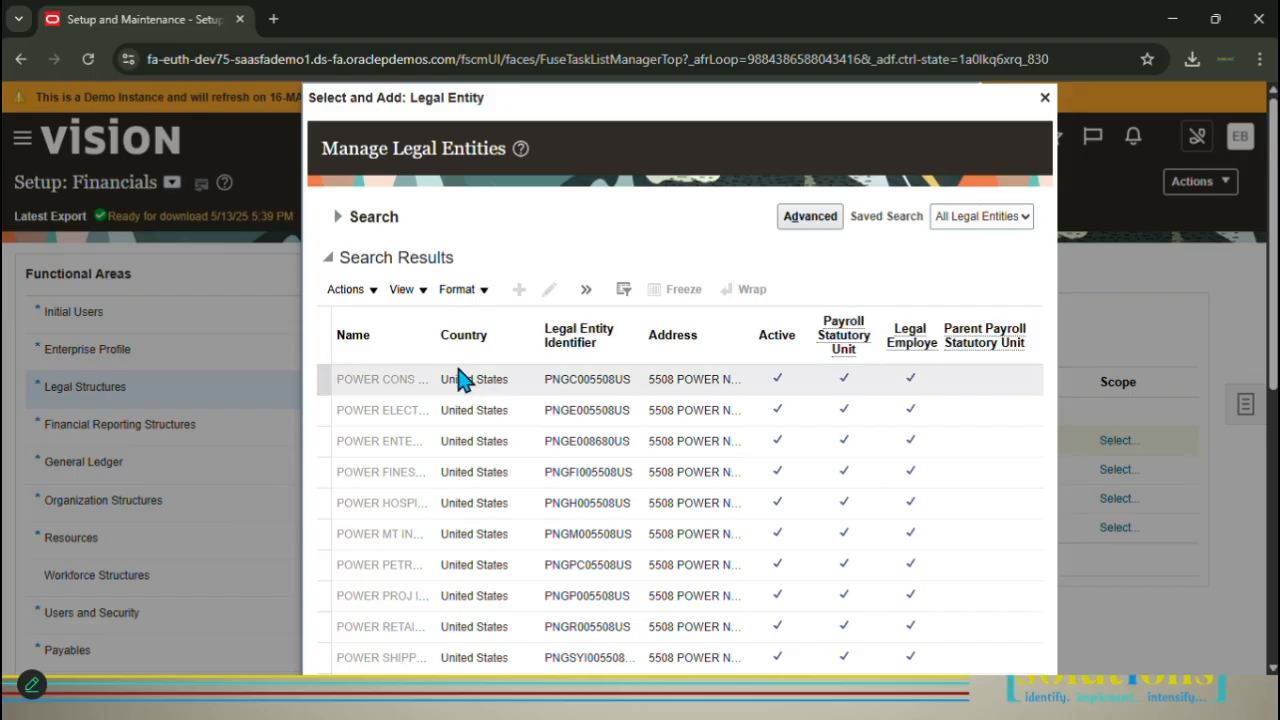
pyautogui.scroll(-2, 371, 423)
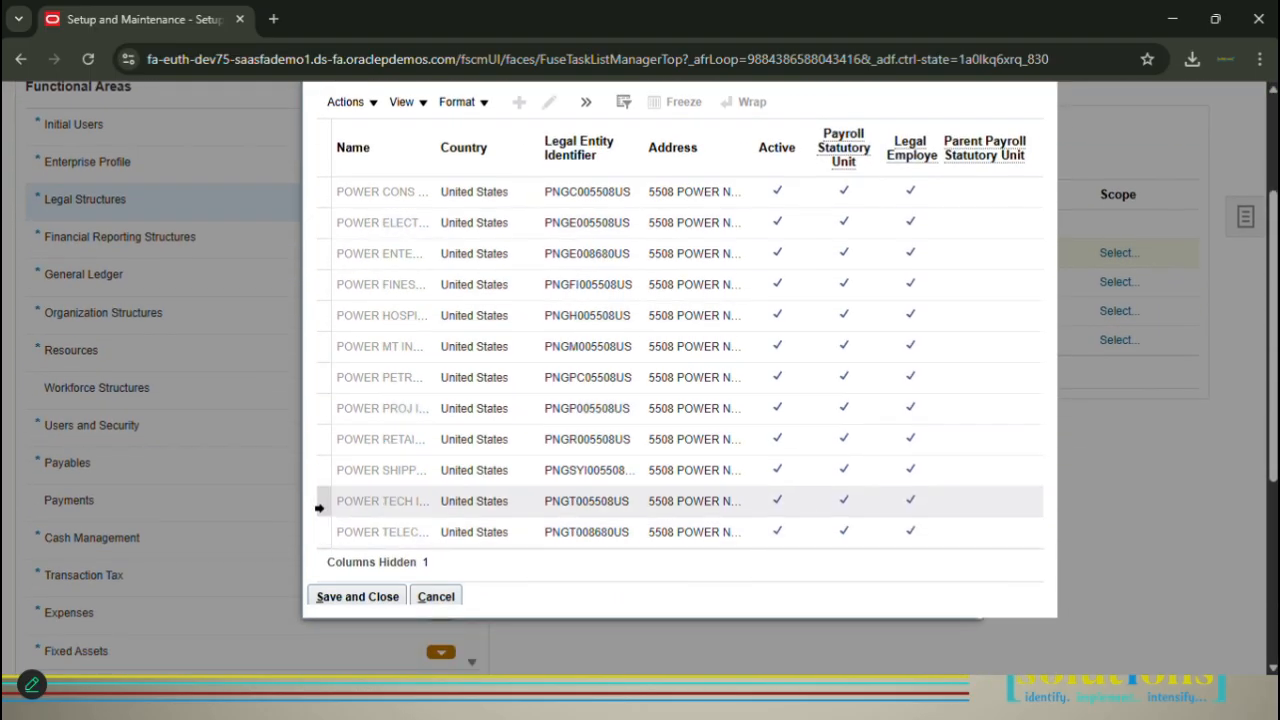
pyautogui.scroll(3, 319, 507)
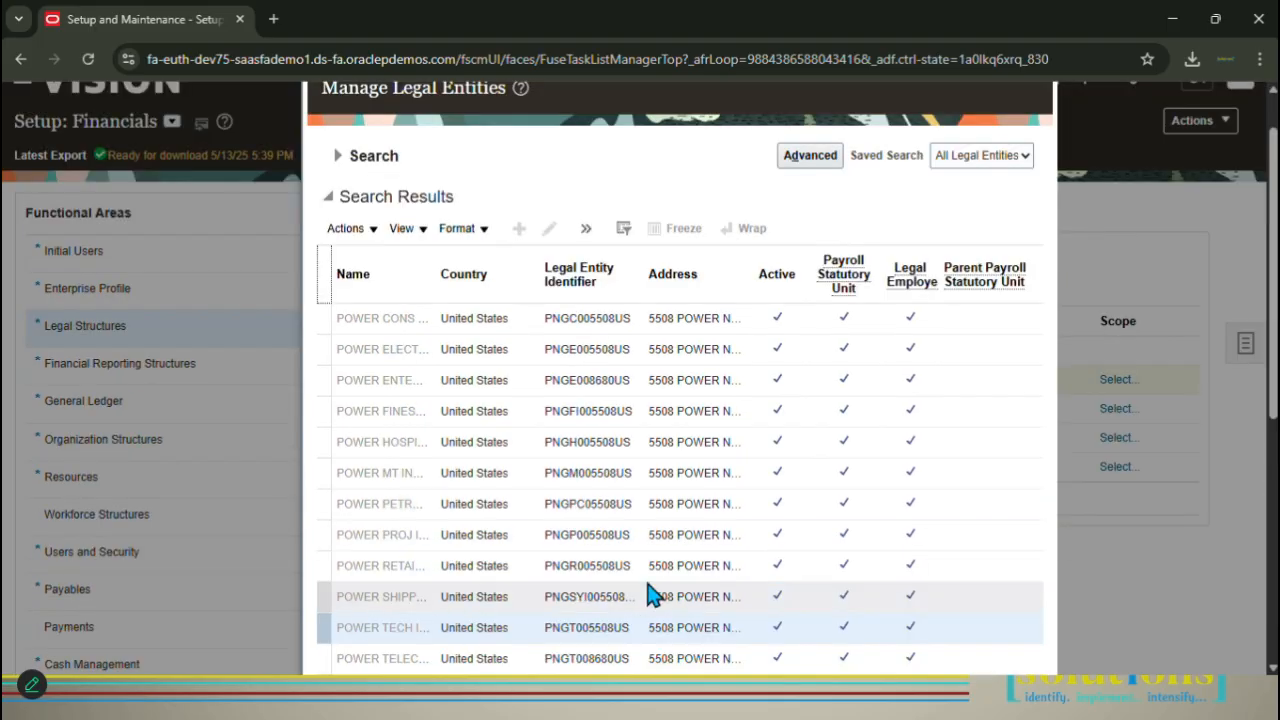
pyautogui.scroll(-4, 700, 588)
pyautogui.scroll(-3, 658, 577)
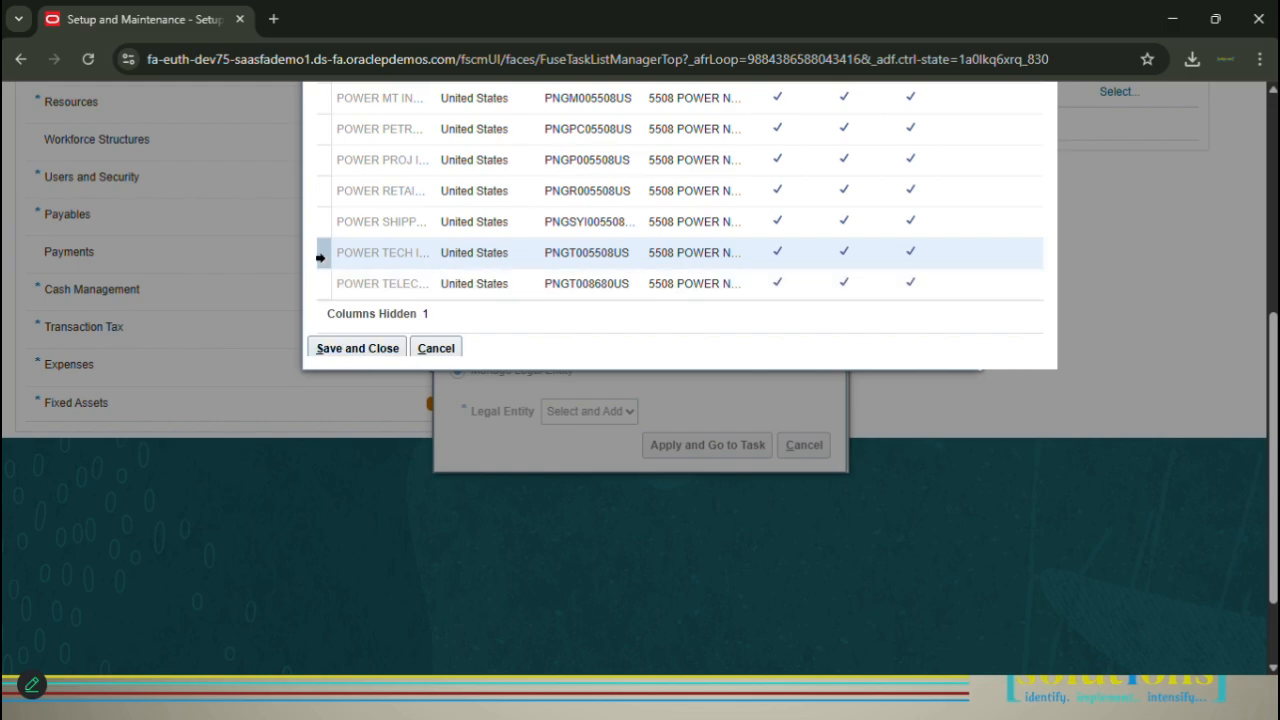
pyautogui.click(337, 352)
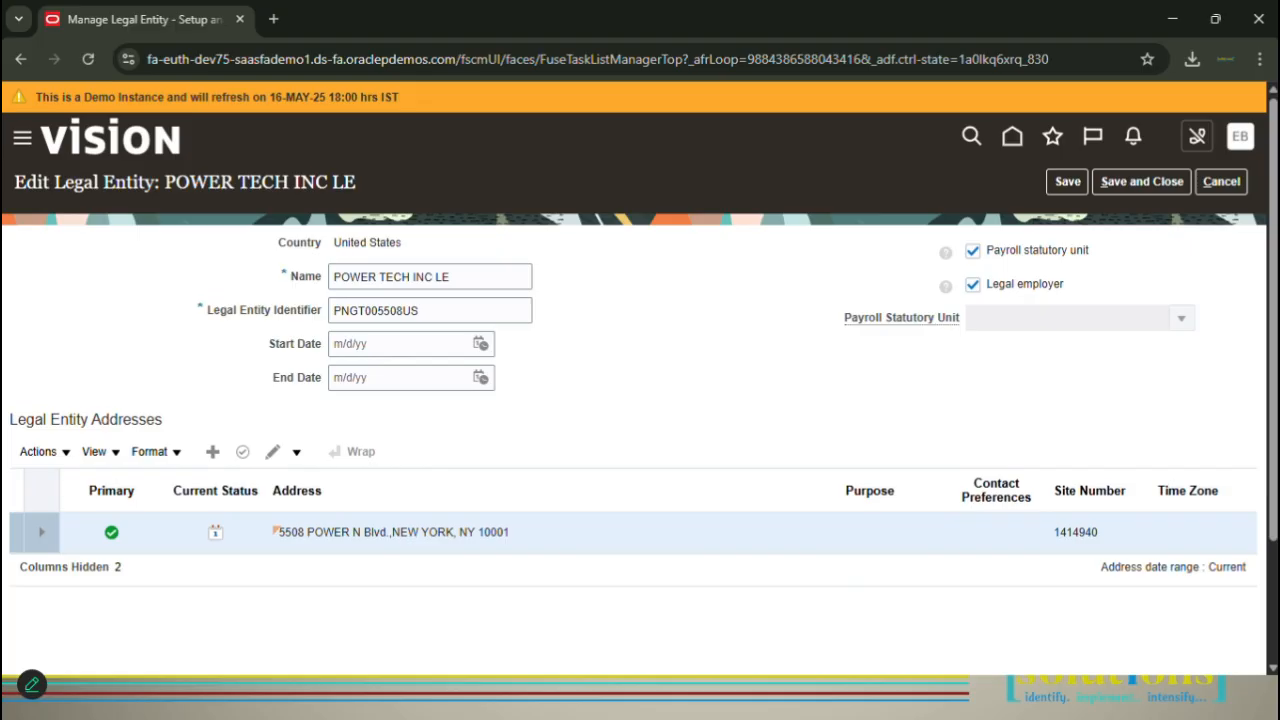
# Switch to the Excel workbook to check the Business Units sheet's default legal entity names, and return to the Edit Legal Entity page.
pyautogui.hotkey('alt', 'Tab')
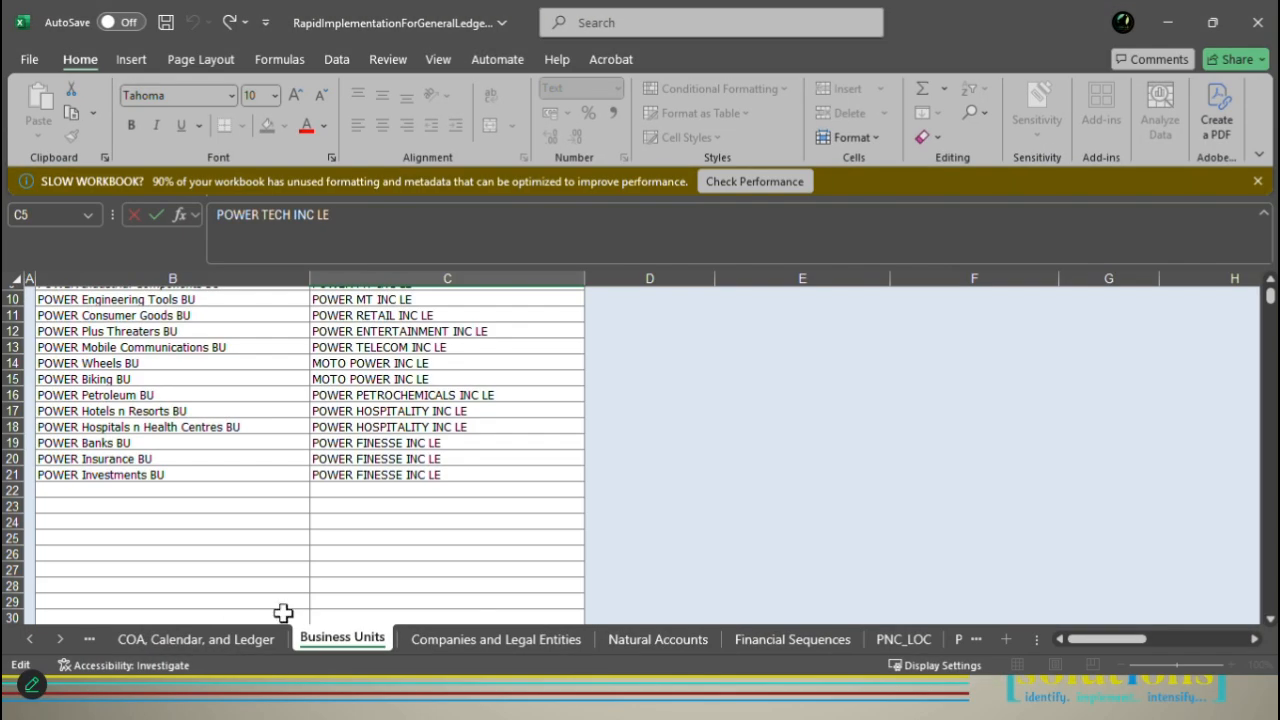
pyautogui.scroll(3, 315, 590)
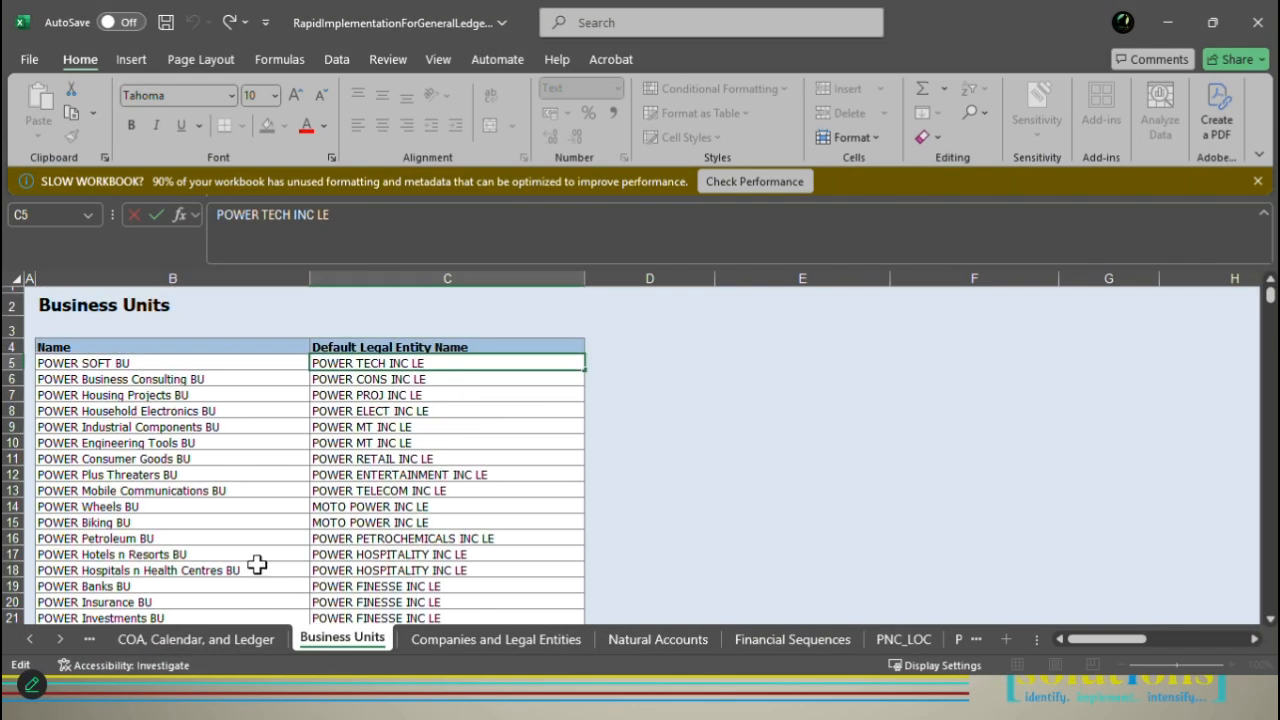
pyautogui.click(115, 364)
pyautogui.click(418, 367)
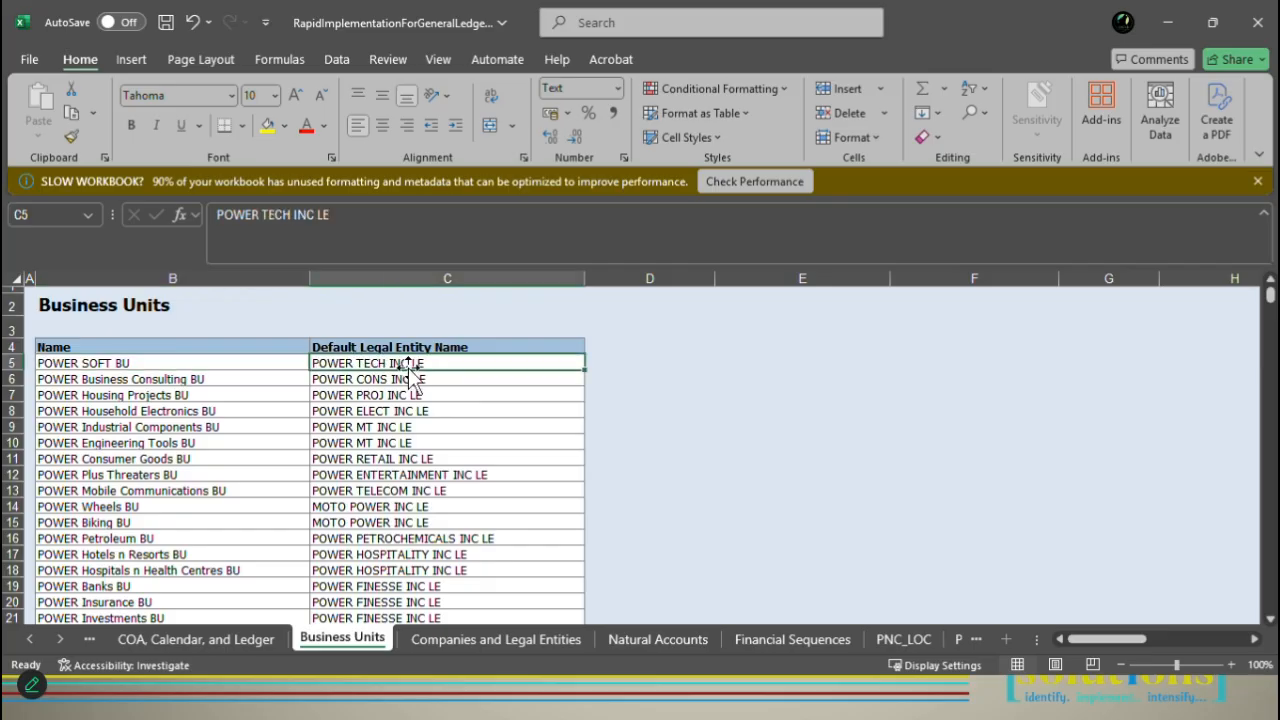
pyautogui.click(171, 377)
pyautogui.click(173, 362)
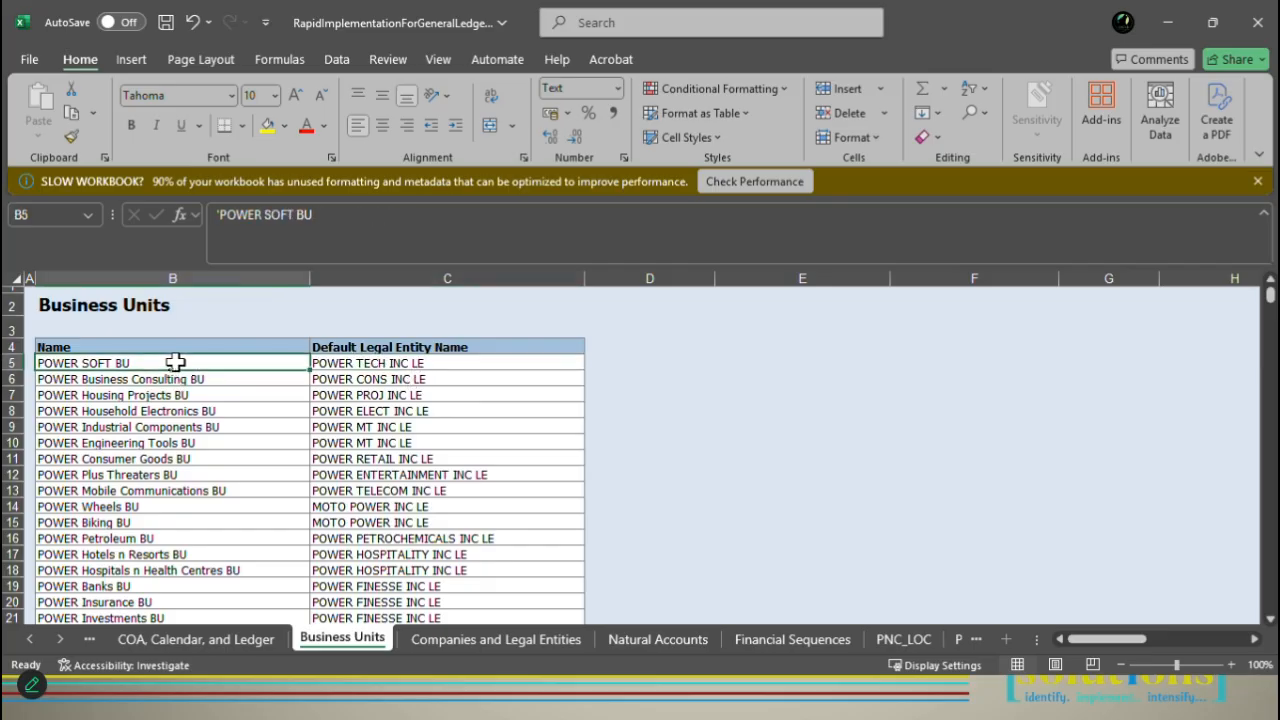
pyautogui.click(387, 365)
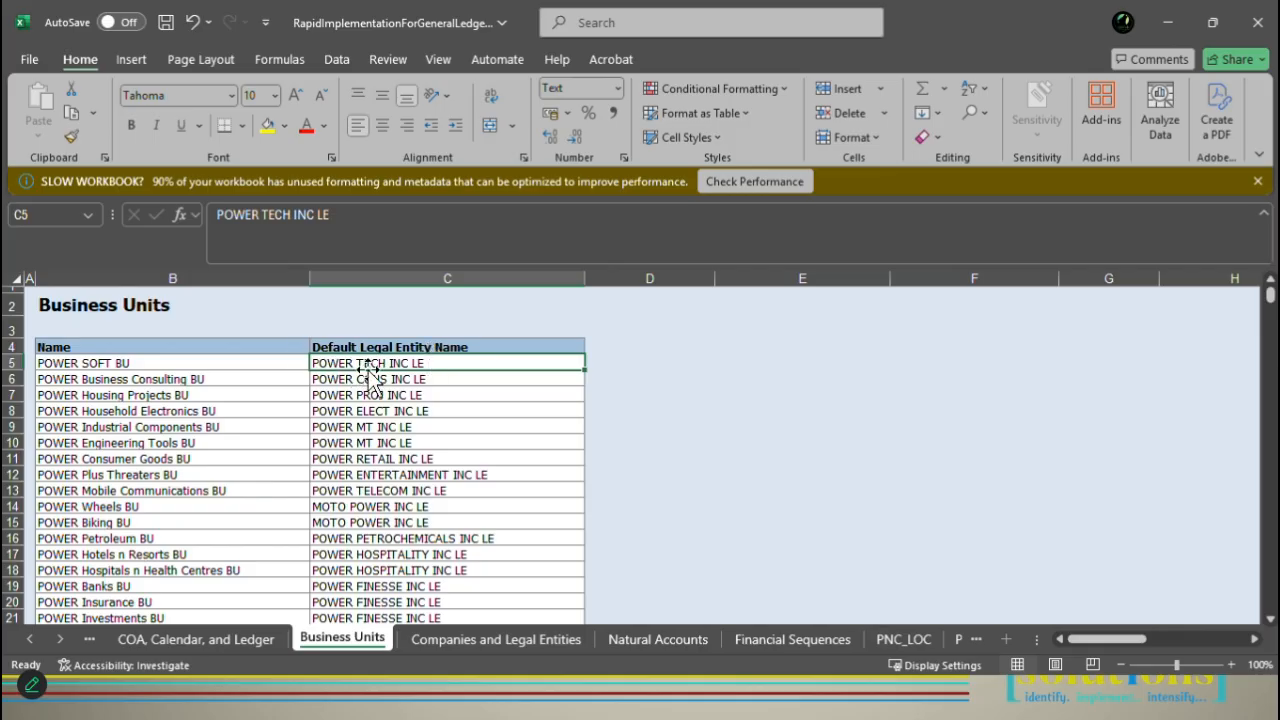
pyautogui.scroll(-4, 460, 400)
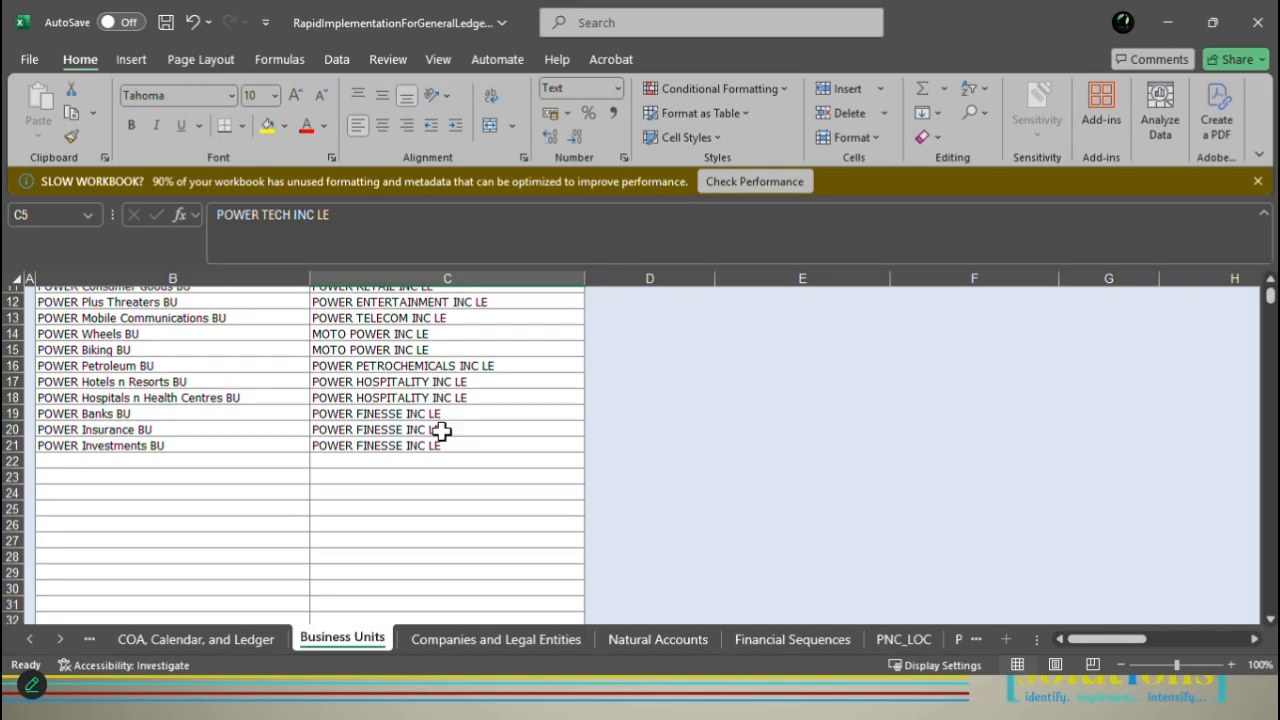
pyautogui.scroll(3, 405, 415)
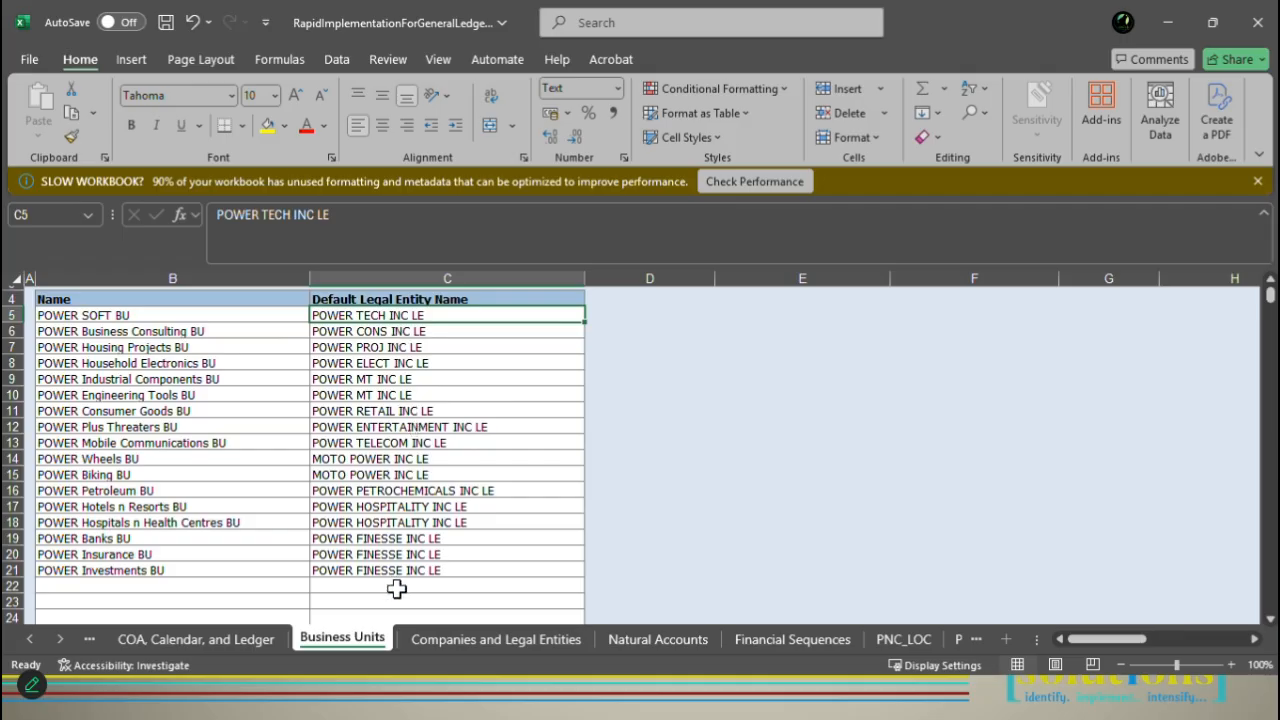
pyautogui.click(1170, 25)
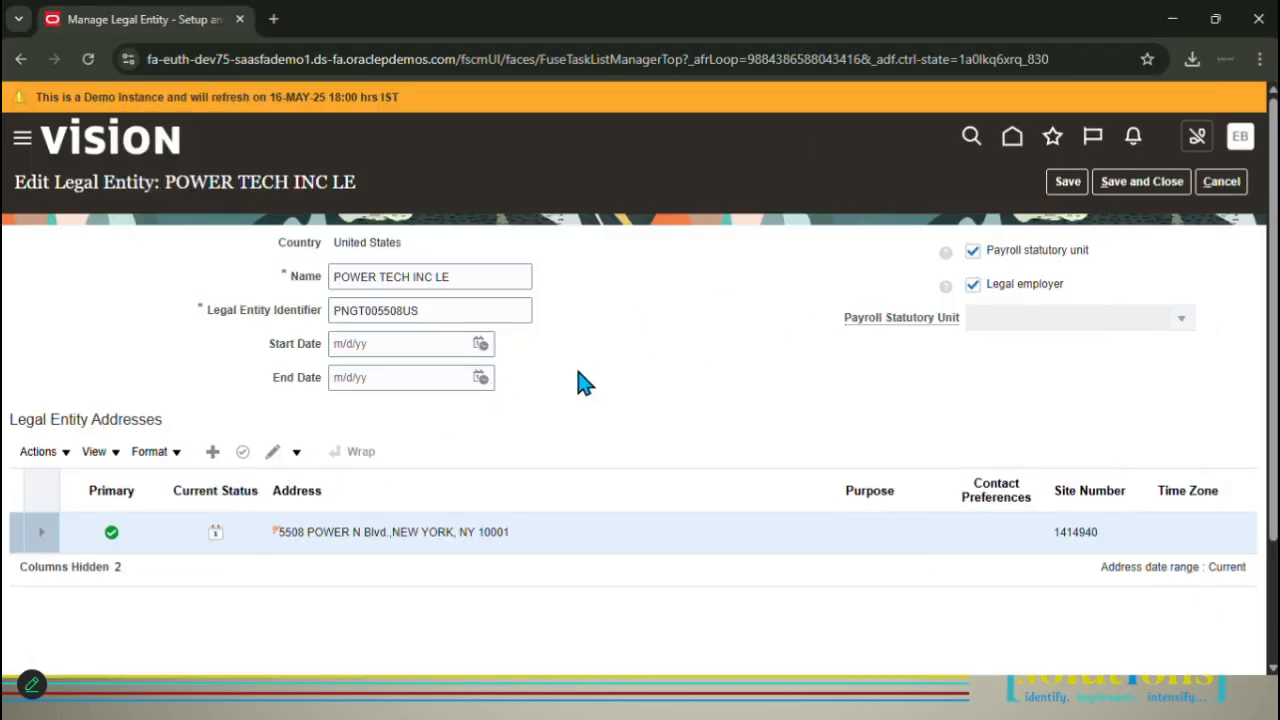
# Open the primary address of POWER TECH INC LE for editing and add the Legal address purpose.
pyautogui.click(297, 455)
pyautogui.click(310, 510)
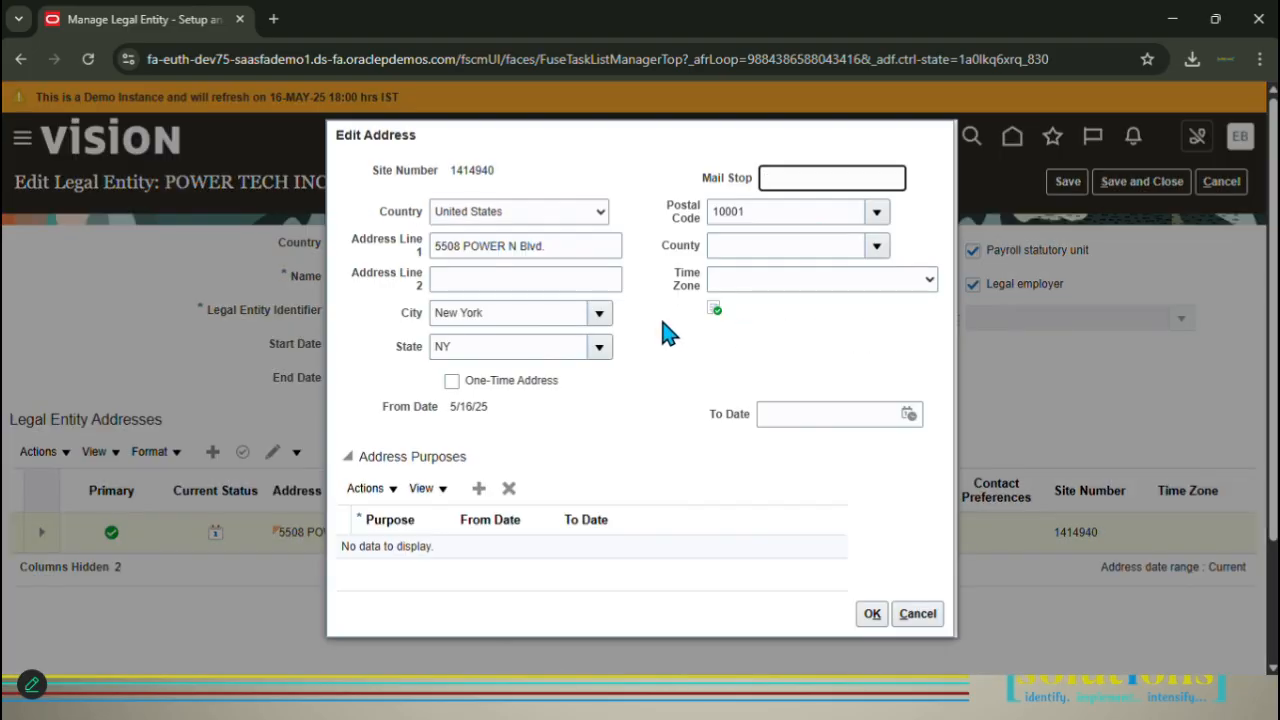
pyautogui.click(478, 490)
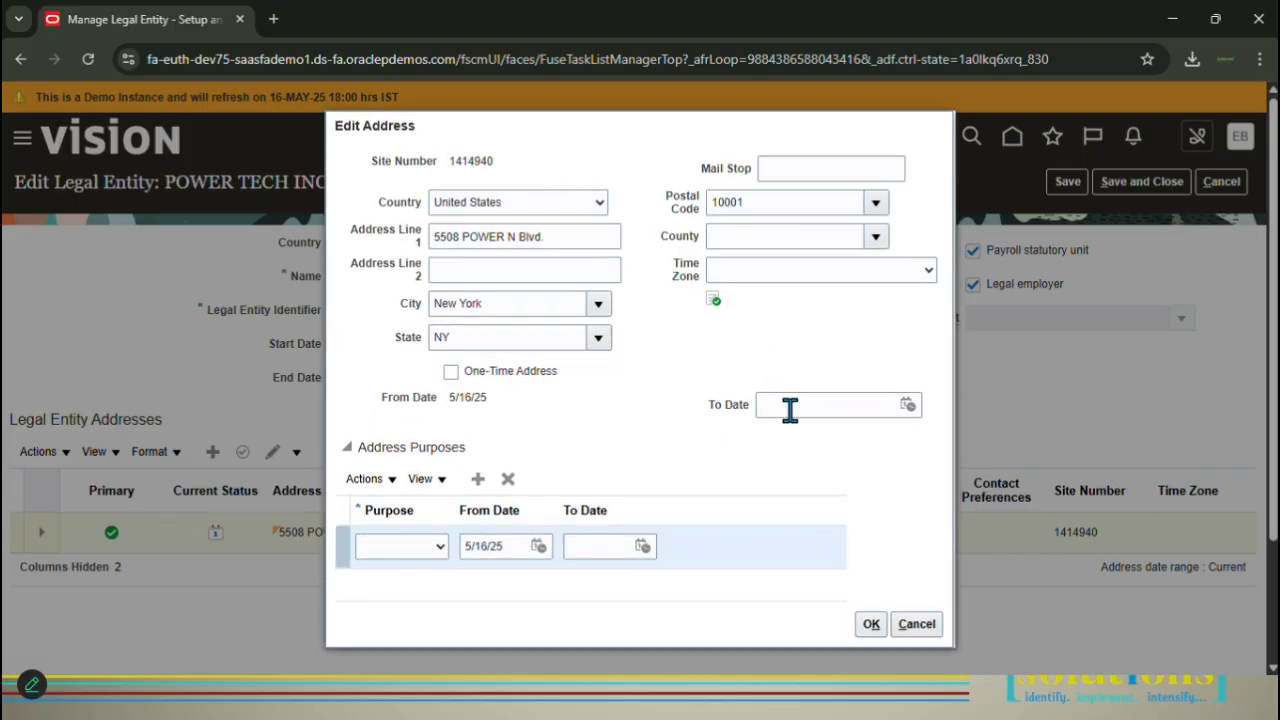
pyautogui.click(442, 550)
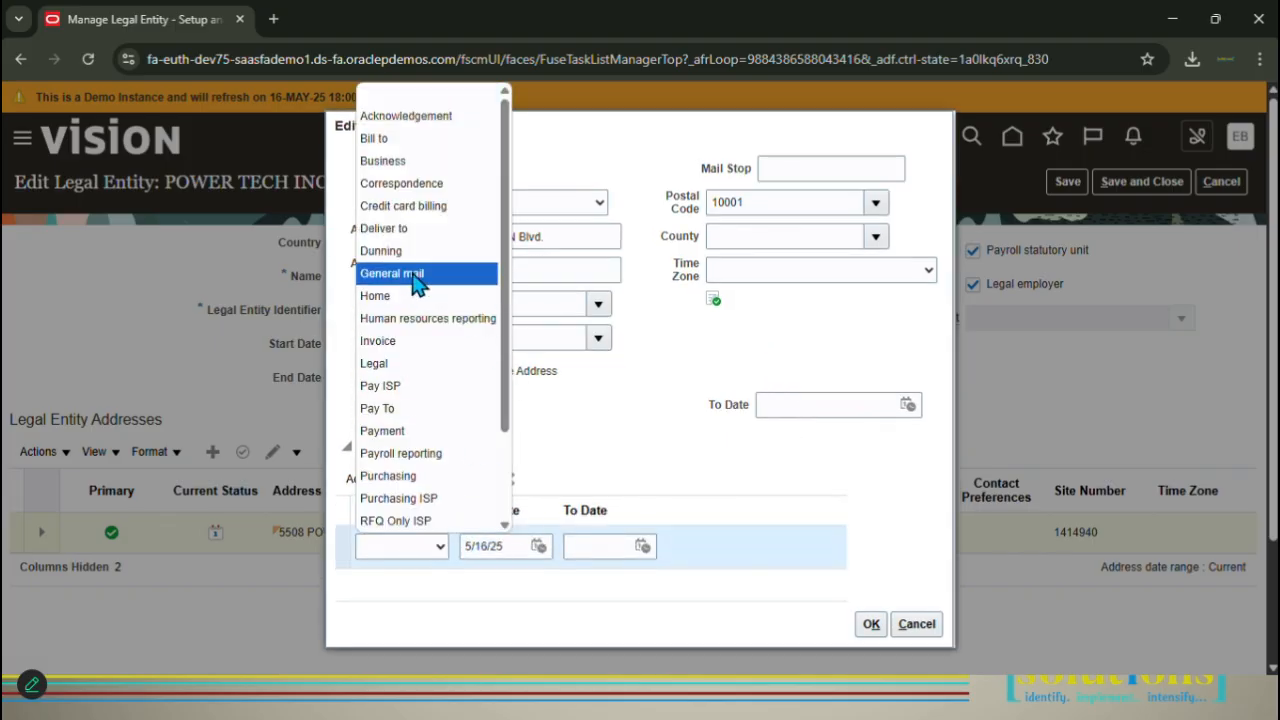
pyautogui.click(408, 364)
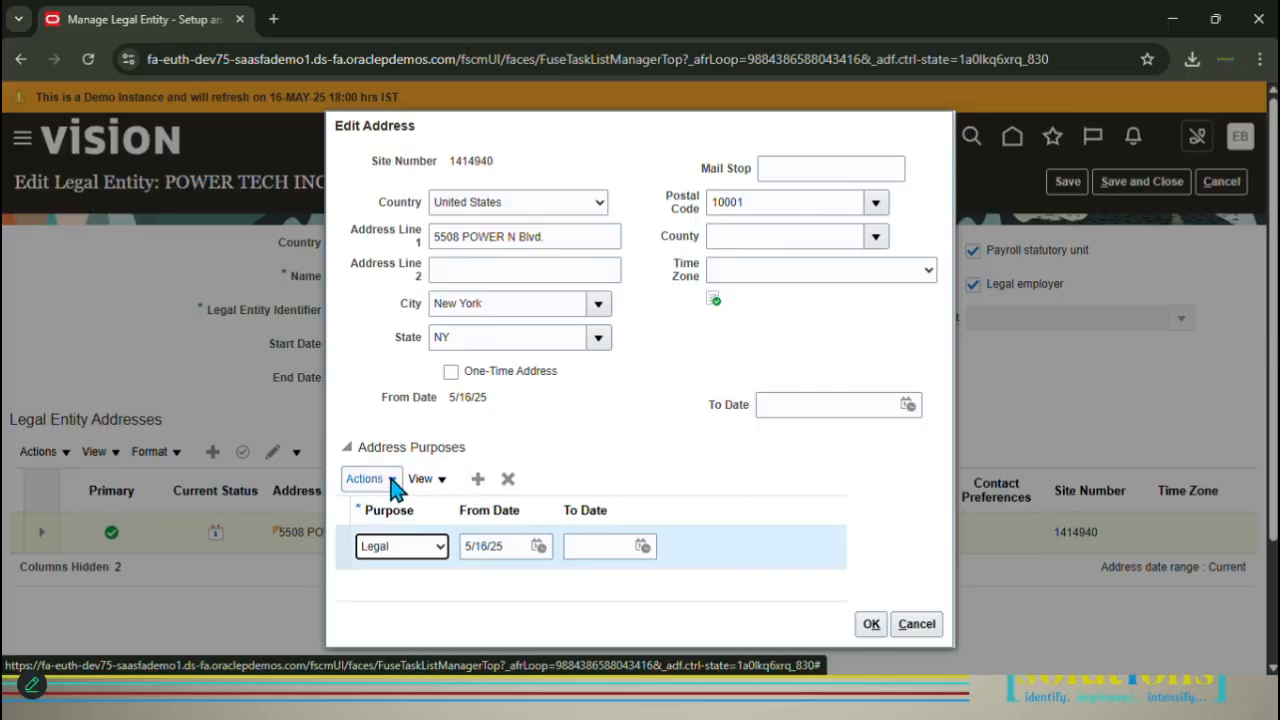
# Add the Bill to and Pay To address purposes and confirm the address edit.
pyautogui.click(478, 479)
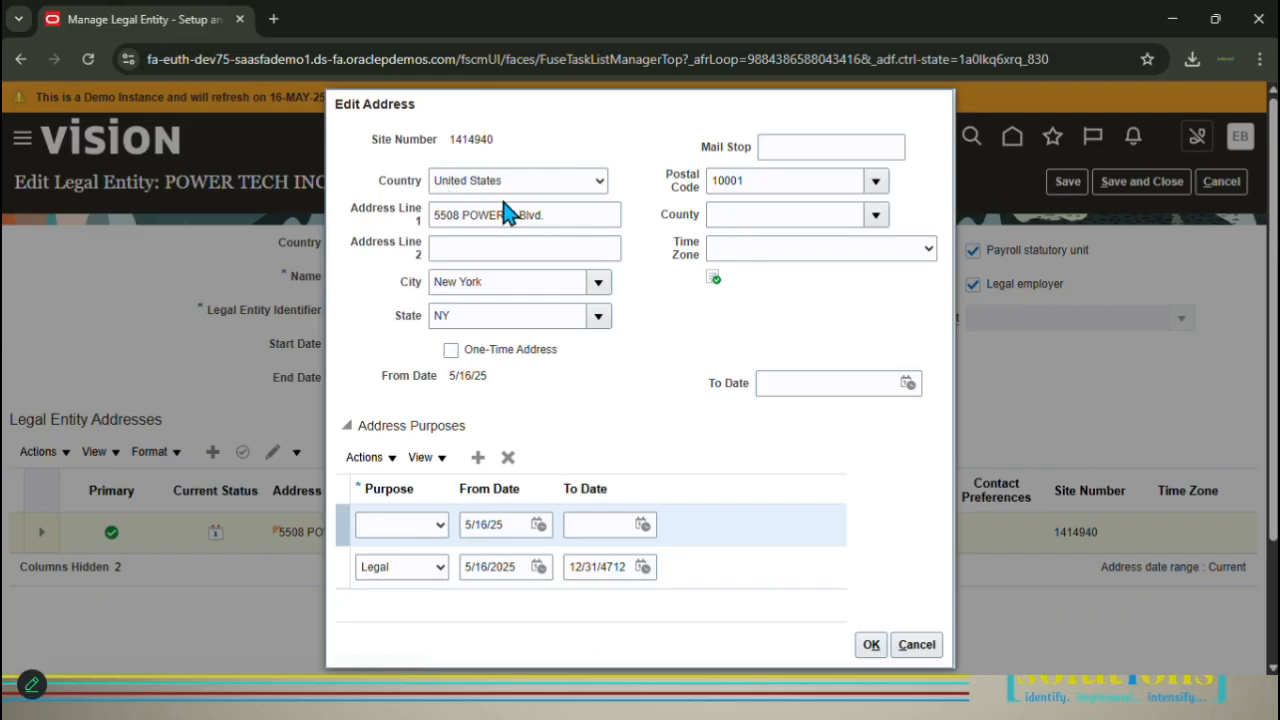
pyautogui.click(441, 526)
pyautogui.click(400, 118)
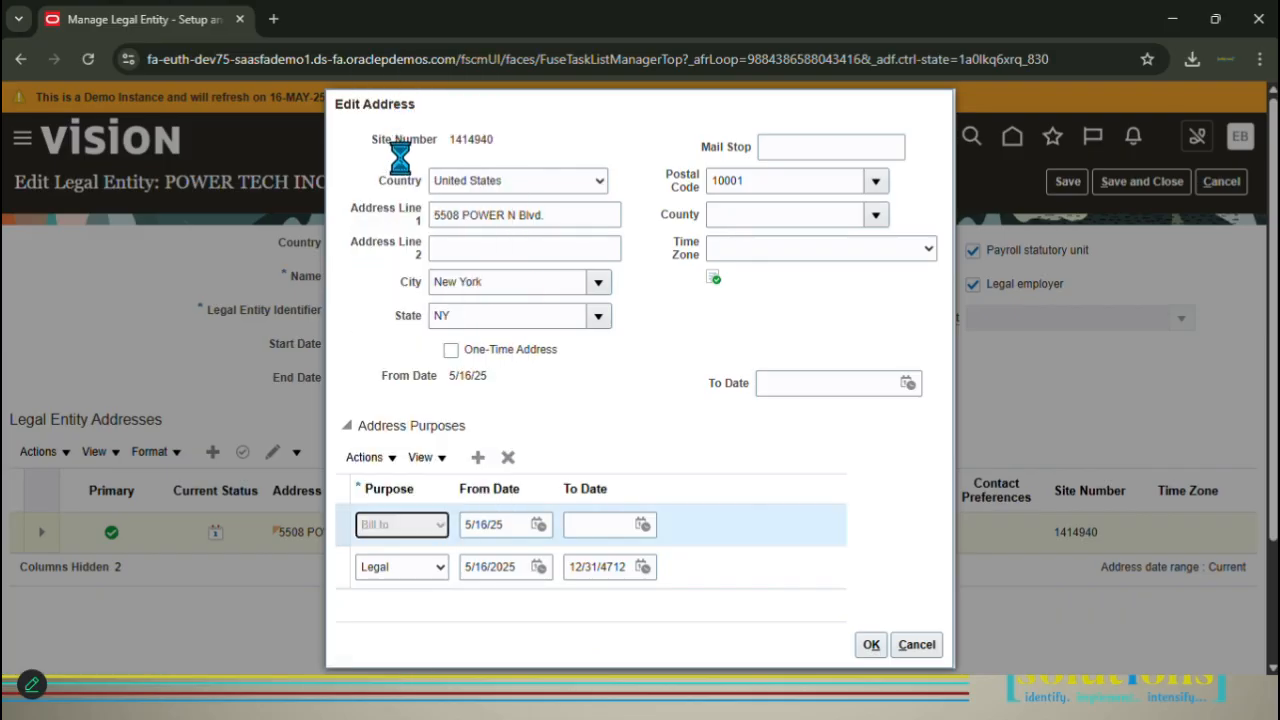
pyautogui.click(478, 459)
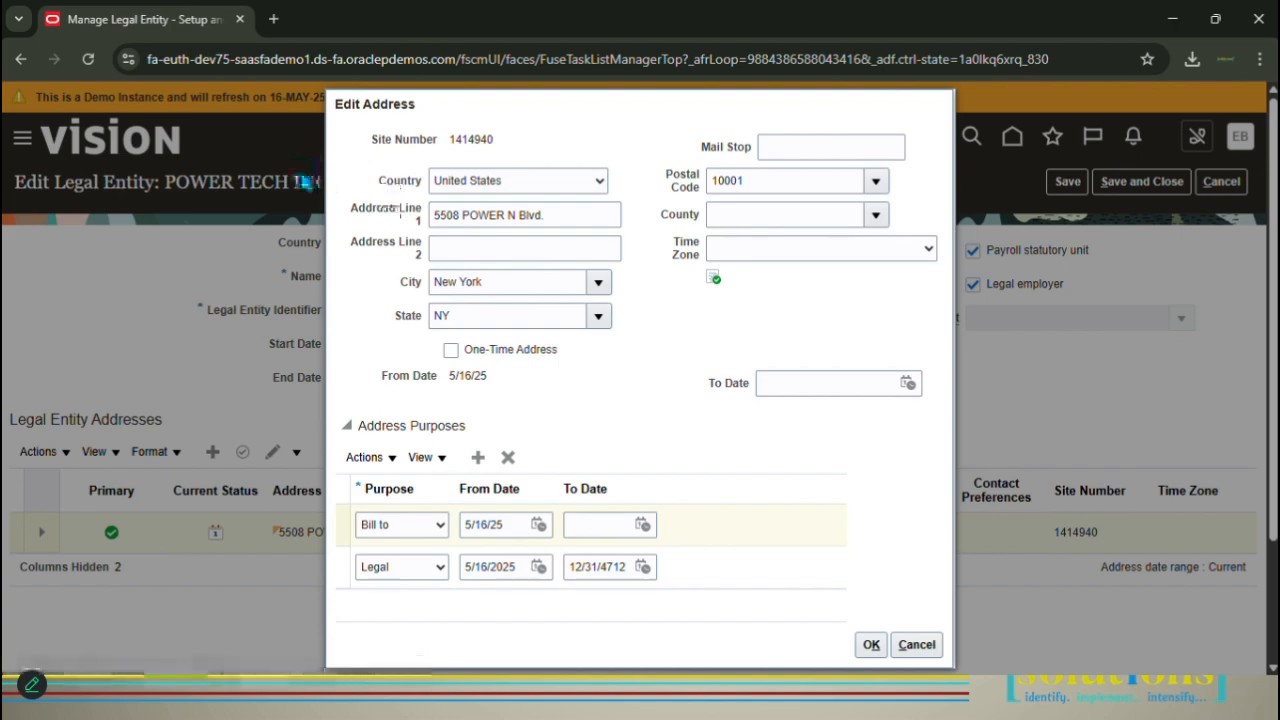
pyautogui.click(445, 530)
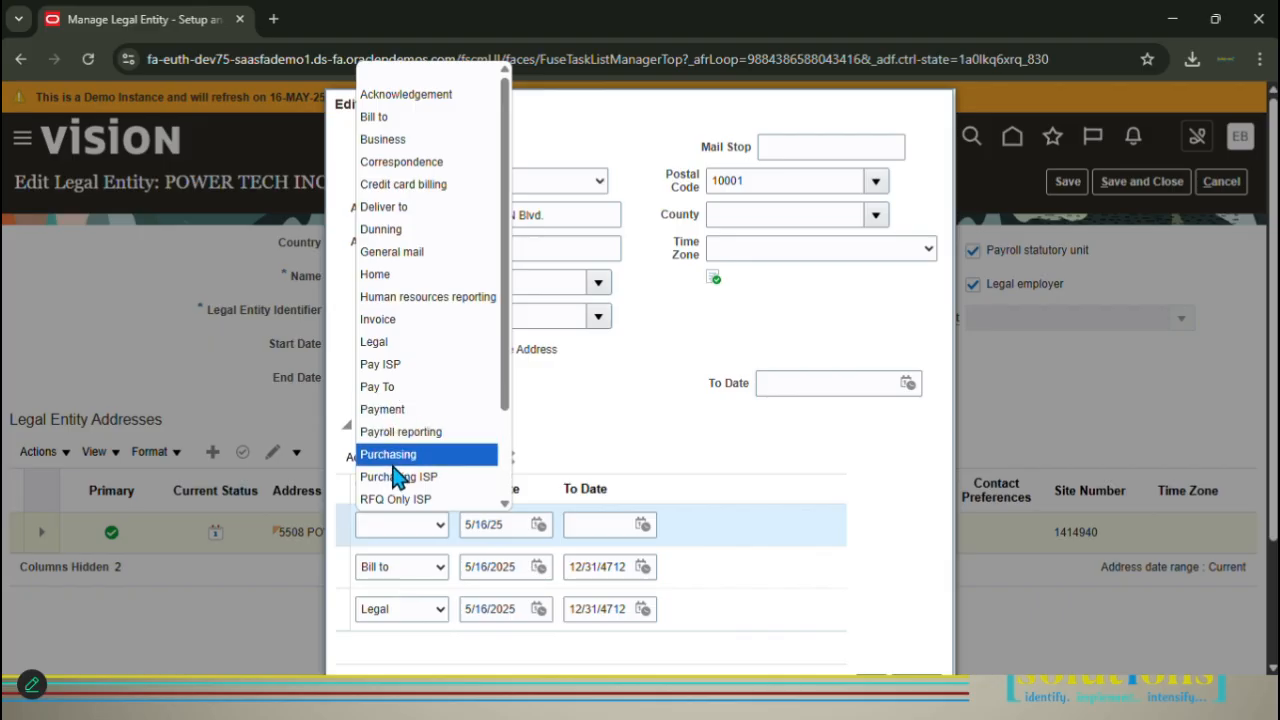
pyautogui.click(408, 388)
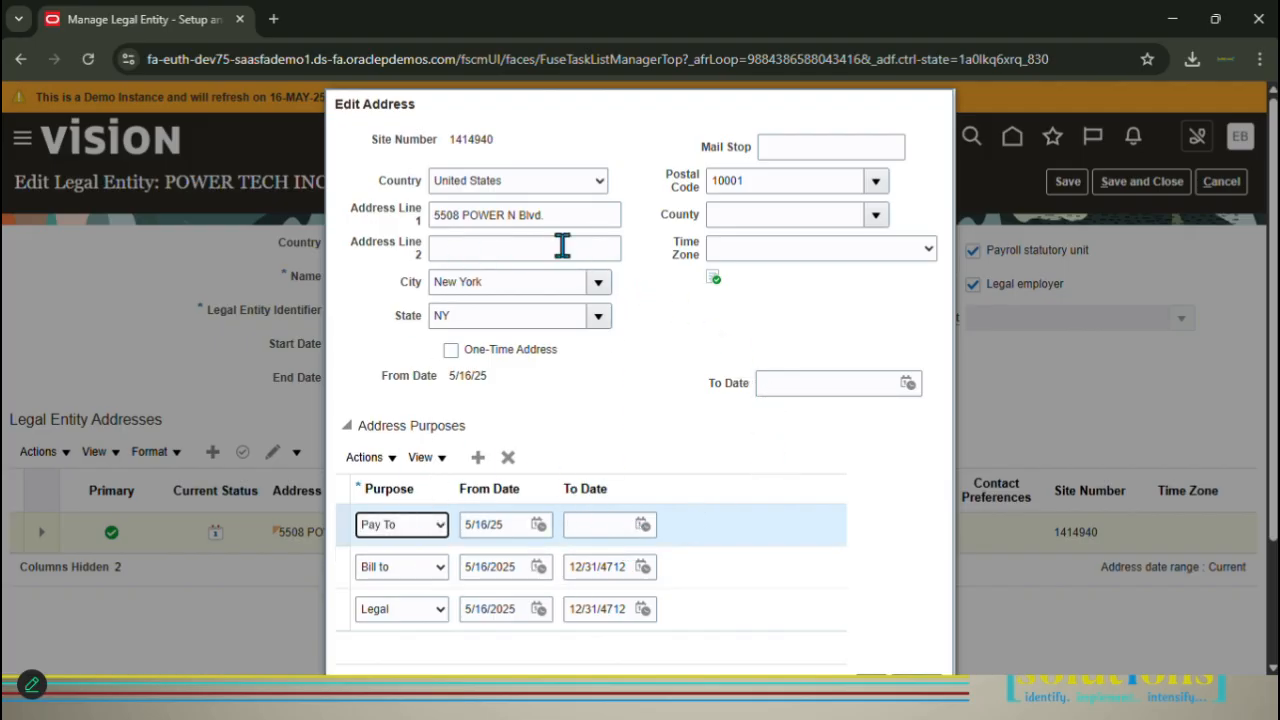
pyautogui.scroll(-3, 617, 555)
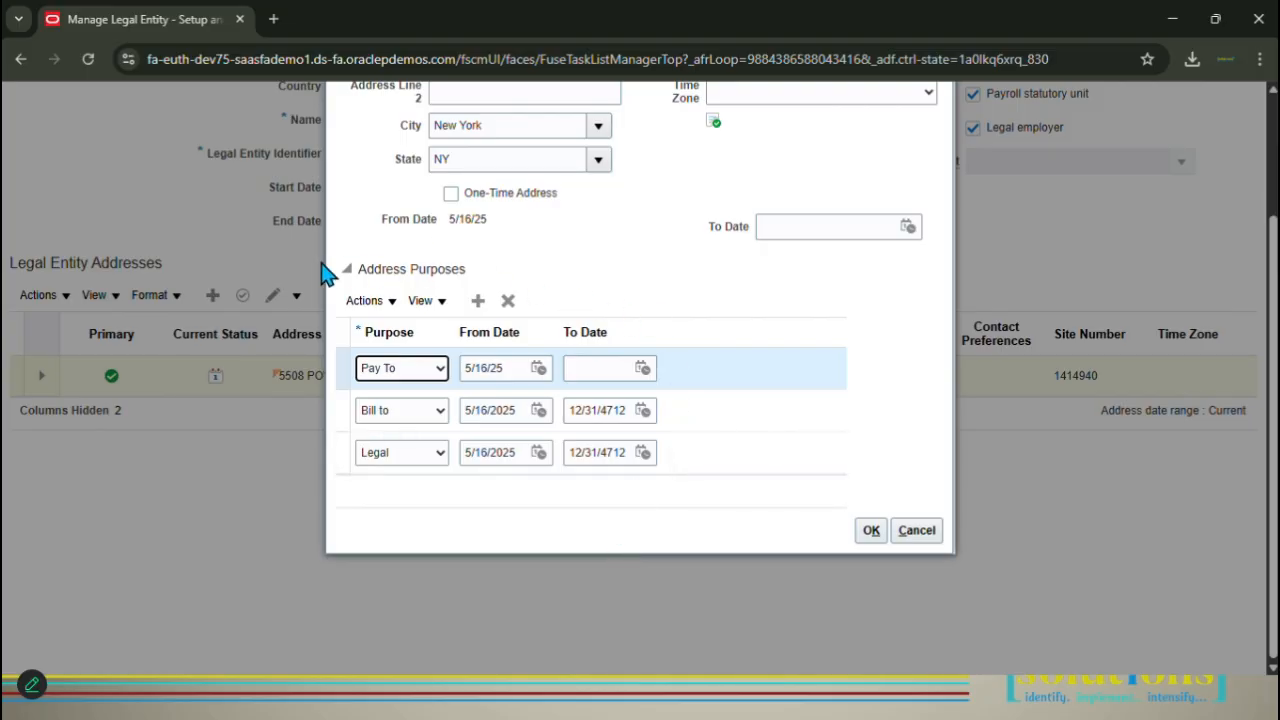
pyautogui.click(871, 532)
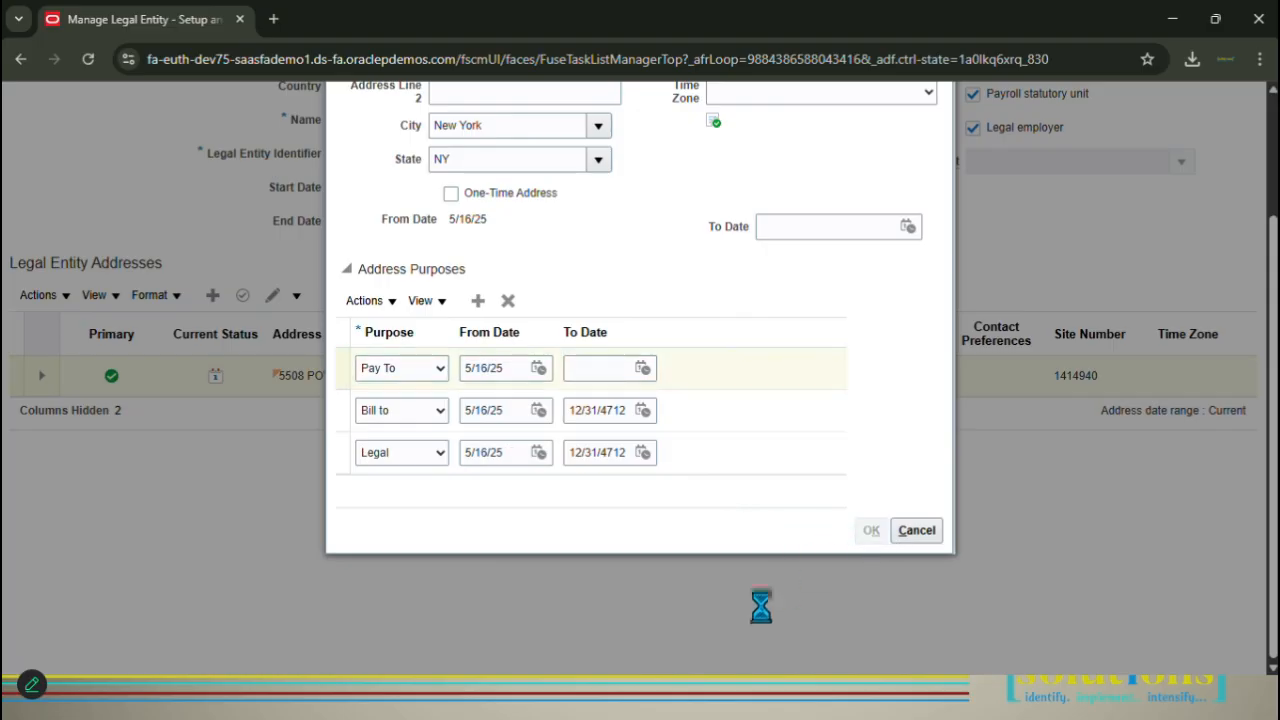
# Check the address purposes of POWER TECH INC LE, save the legal entity and close its edit page.
pyautogui.scroll(2, 530, 380)
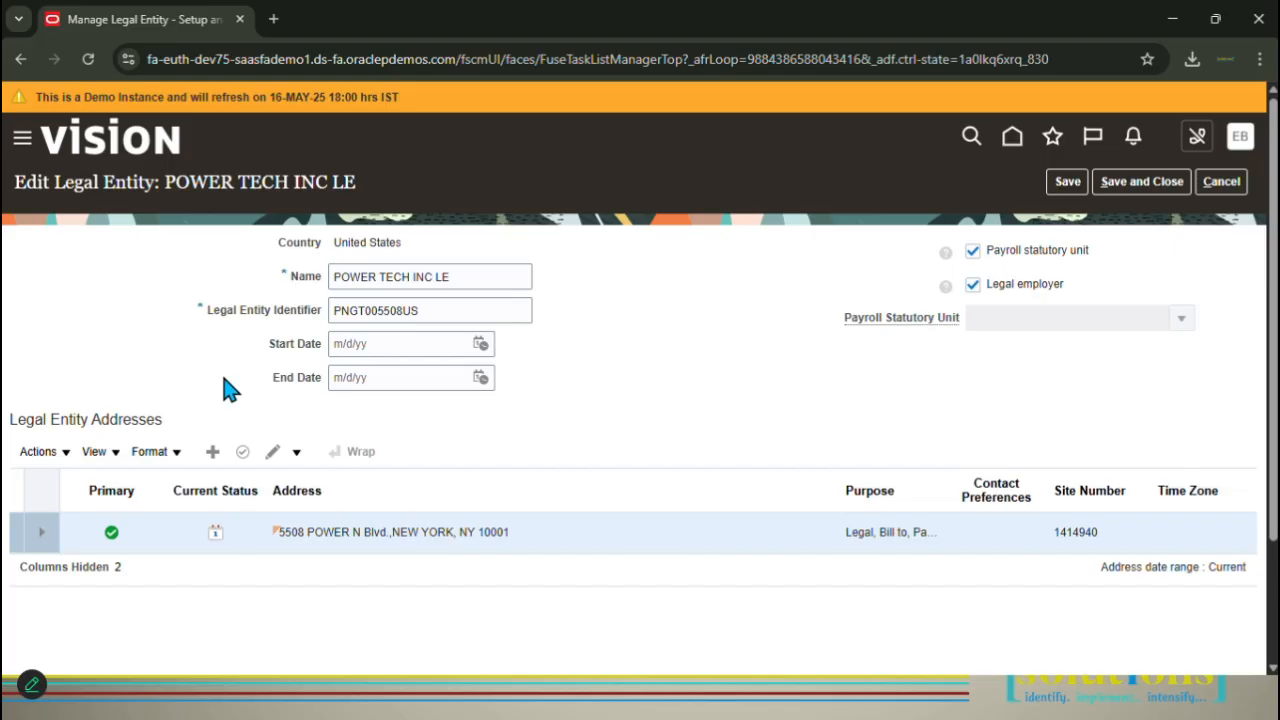
pyautogui.scroll(-2, 803, 466)
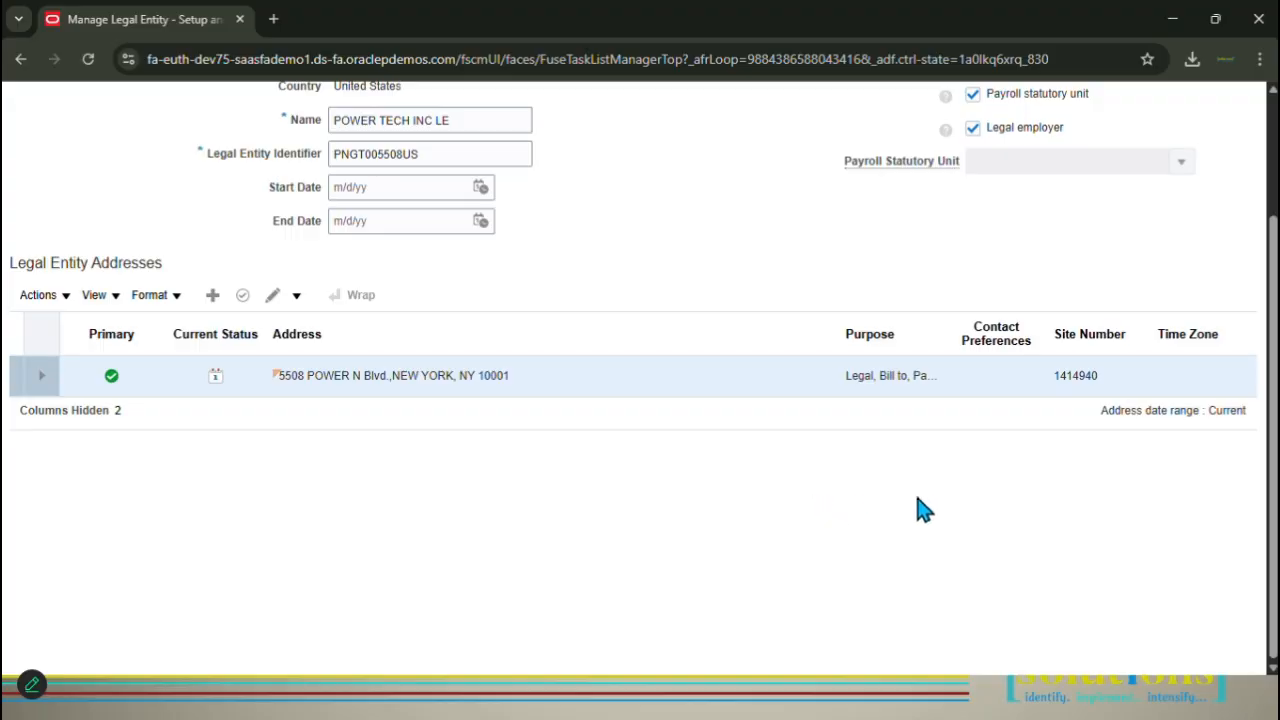
pyautogui.scroll(2, 920, 509)
pyautogui.click(1069, 178)
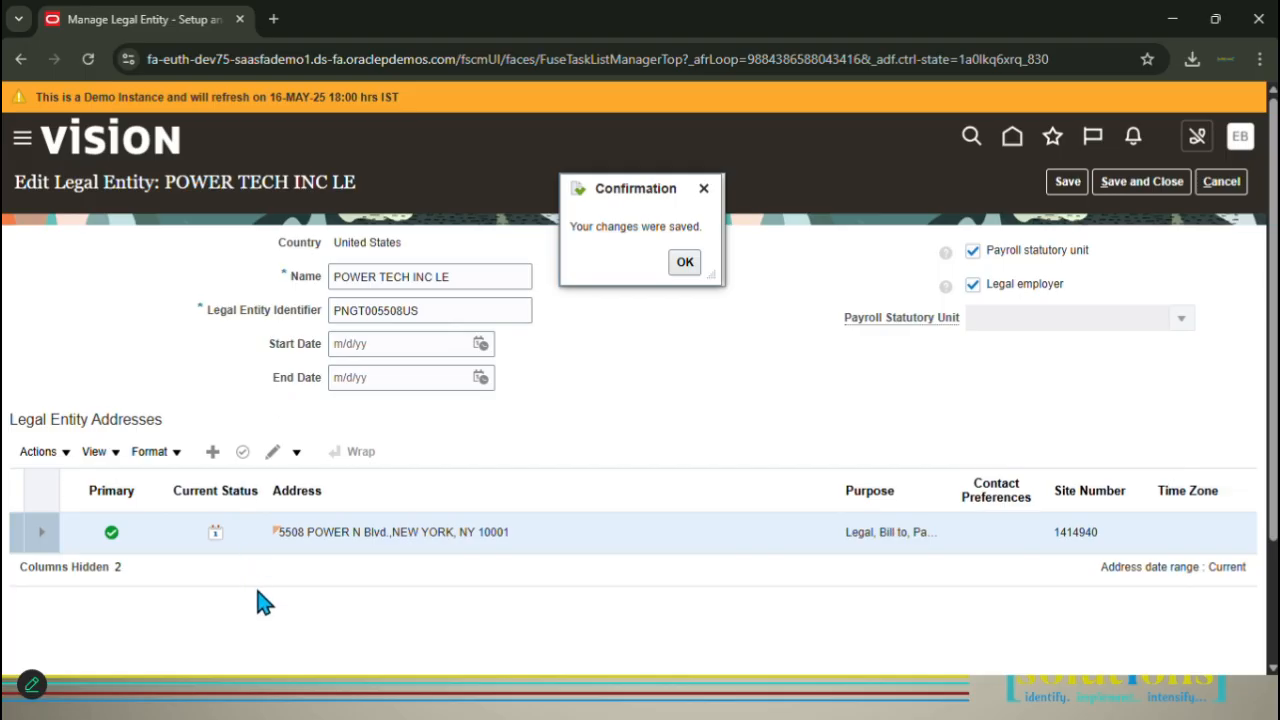
pyautogui.click(688, 266)
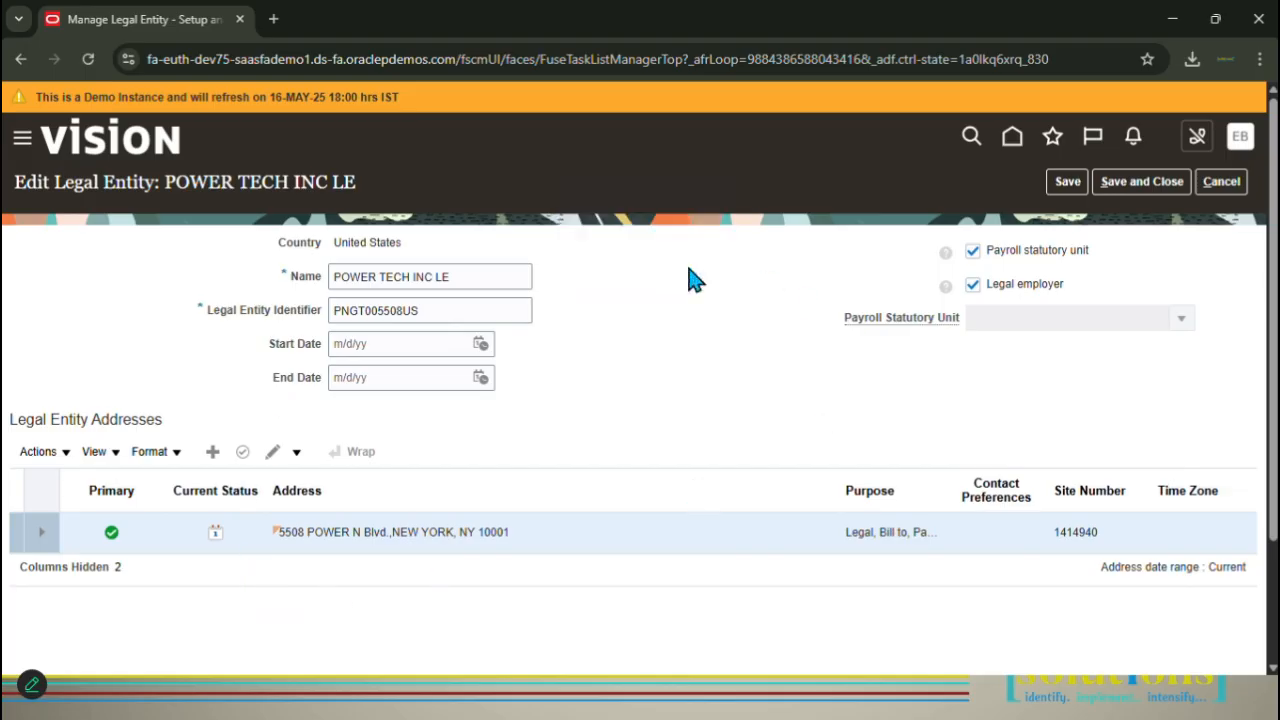
pyautogui.click(1139, 181)
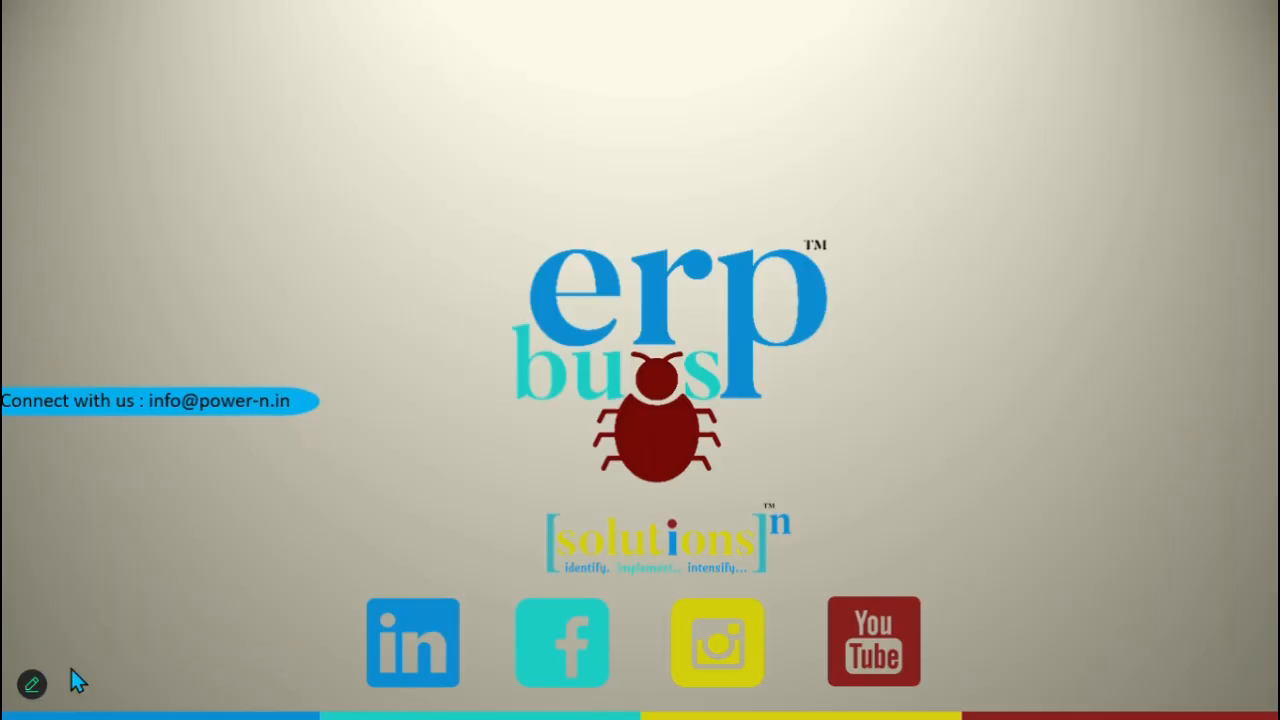
# Switch to the presentation to check the list of verification tasks, and return to the Financials setup page in the browser.
pyautogui.click(19, 703)
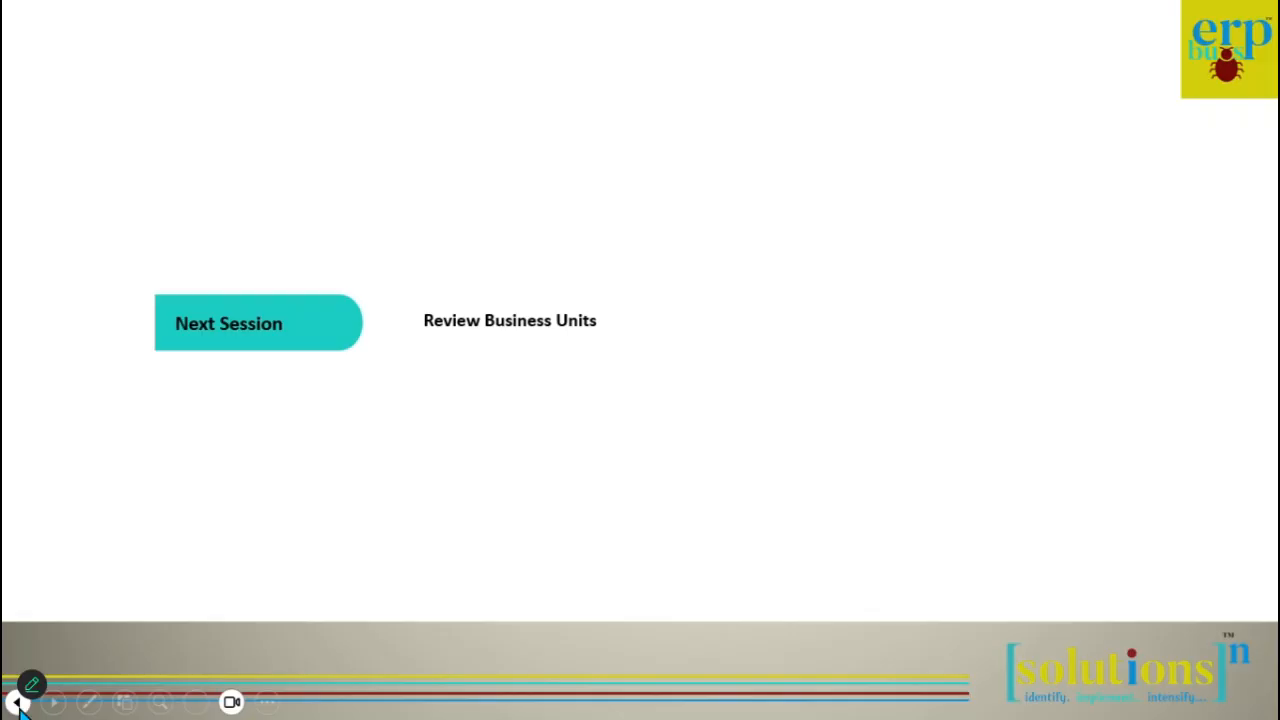
pyautogui.click(19, 703)
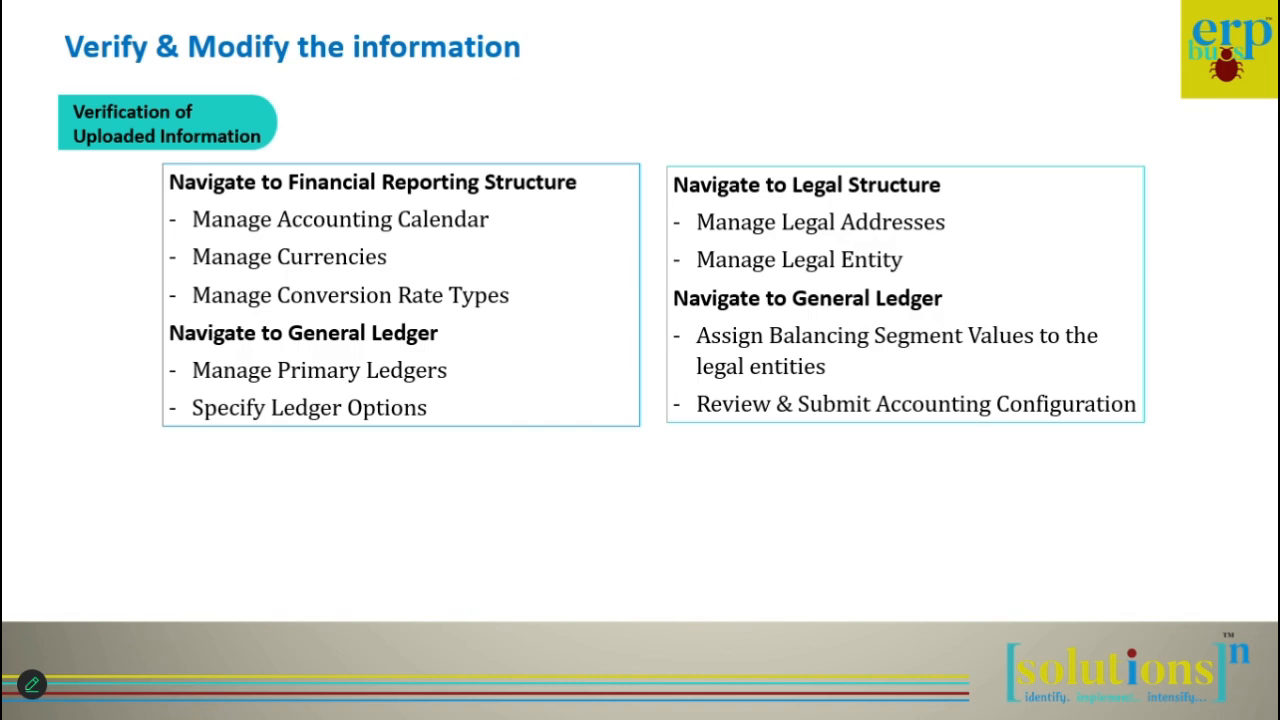
pyautogui.hotkey('alt', 'Tab')
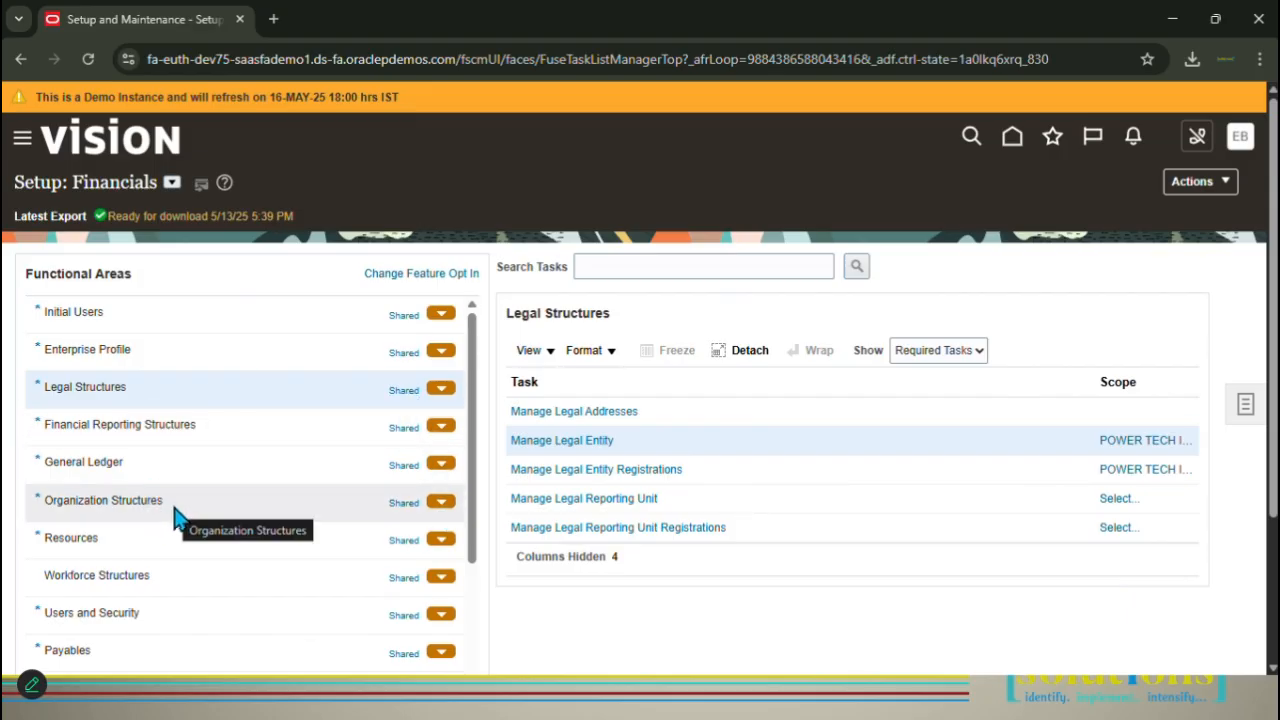
# Look through the required tasks of the General Ledger, Financial Reporting Structures and Organization Structures functional areas.
pyautogui.click(138, 472)
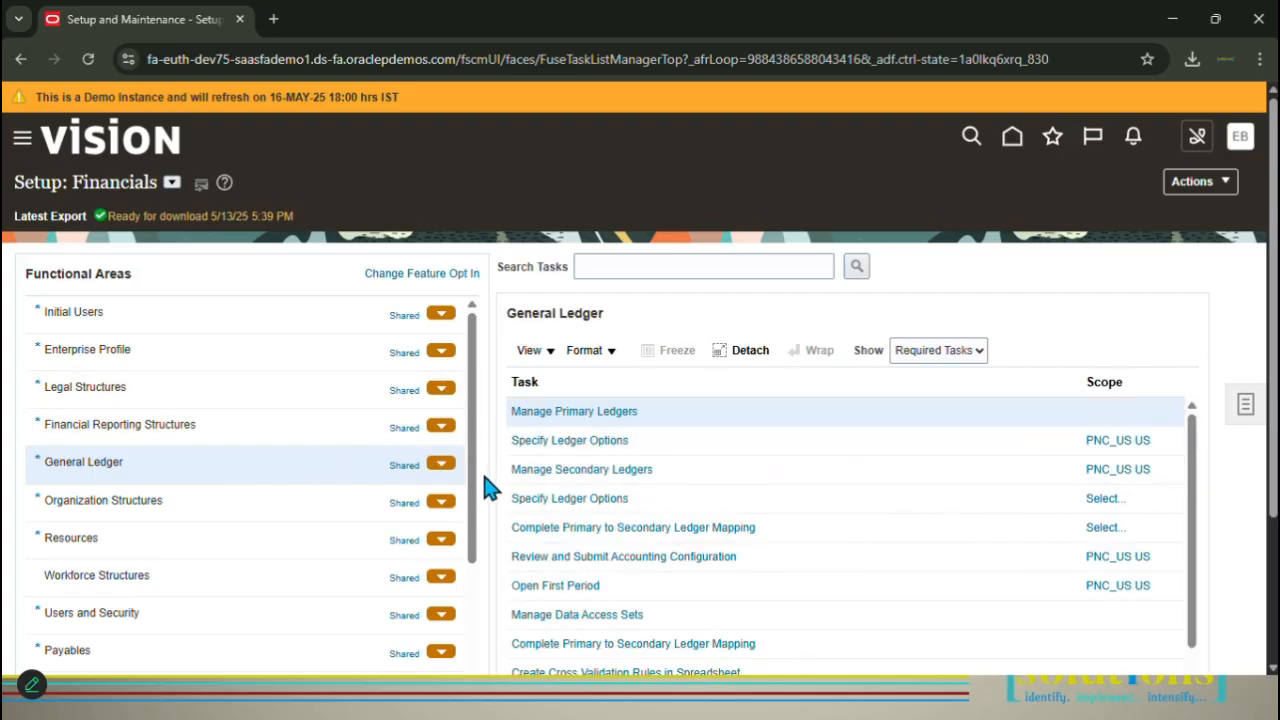
pyautogui.scroll(-4, 780, 500)
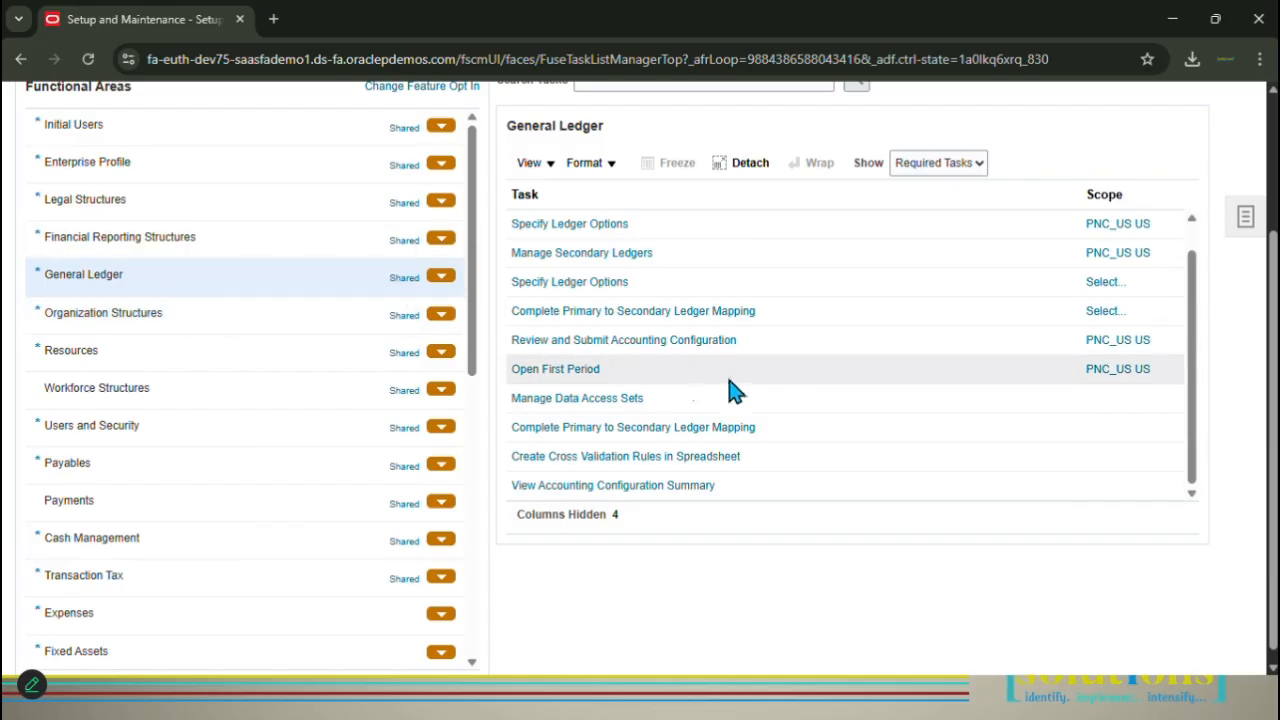
pyautogui.scroll(5, 760, 398)
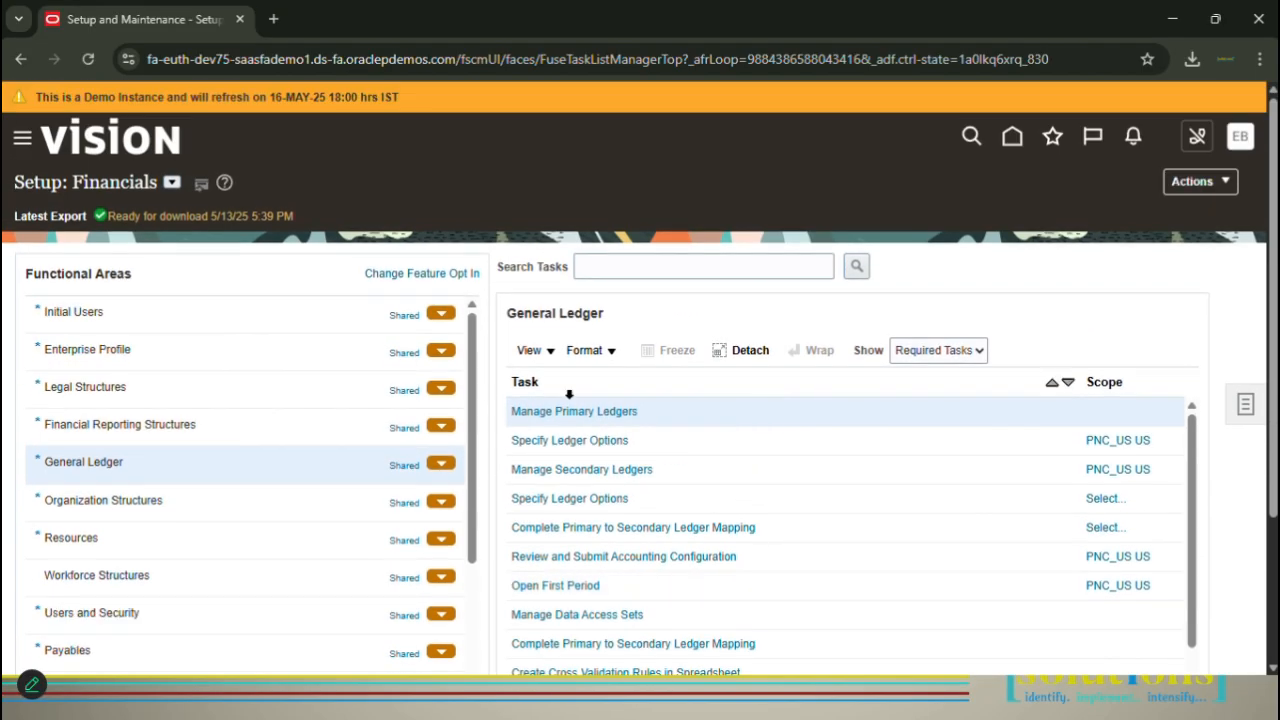
pyautogui.click(345, 430)
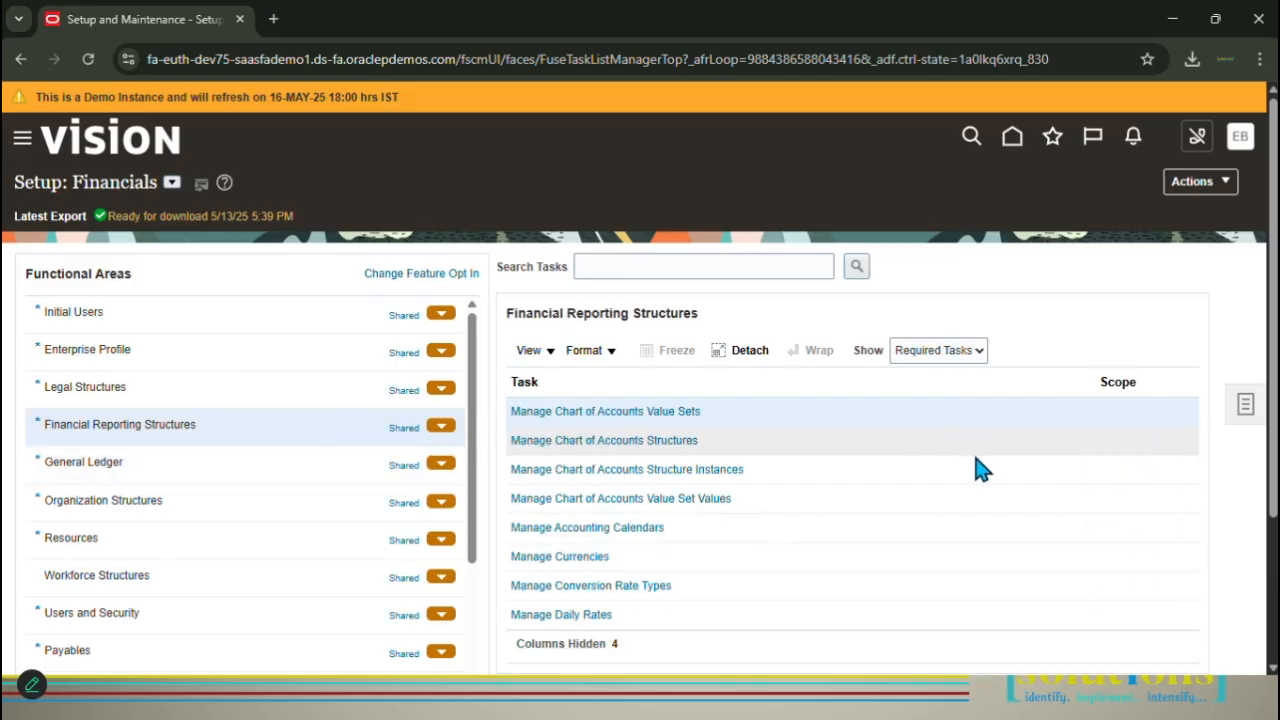
pyautogui.scroll(-3, 729, 463)
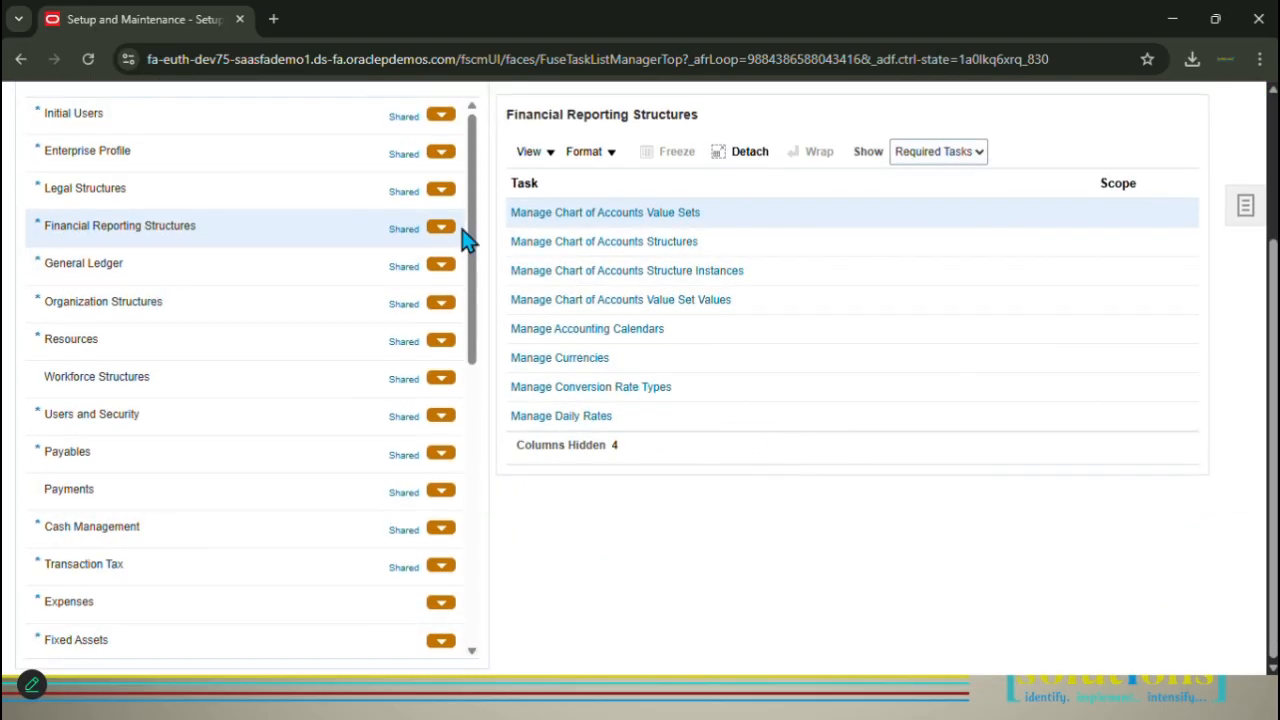
pyautogui.click(154, 300)
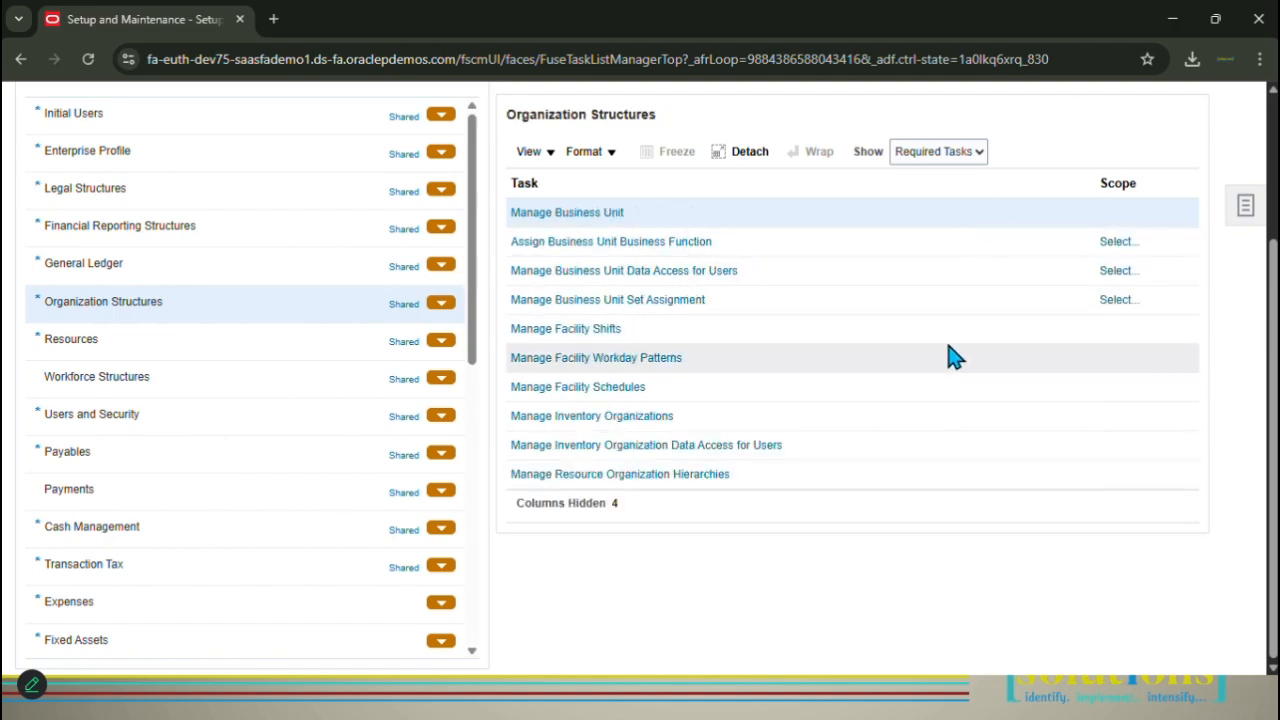
# Show all tasks of the General Ledger functional area and open Assign Balancing Segment Values to Legal Entities for PNC_US US.
pyautogui.click(185, 272)
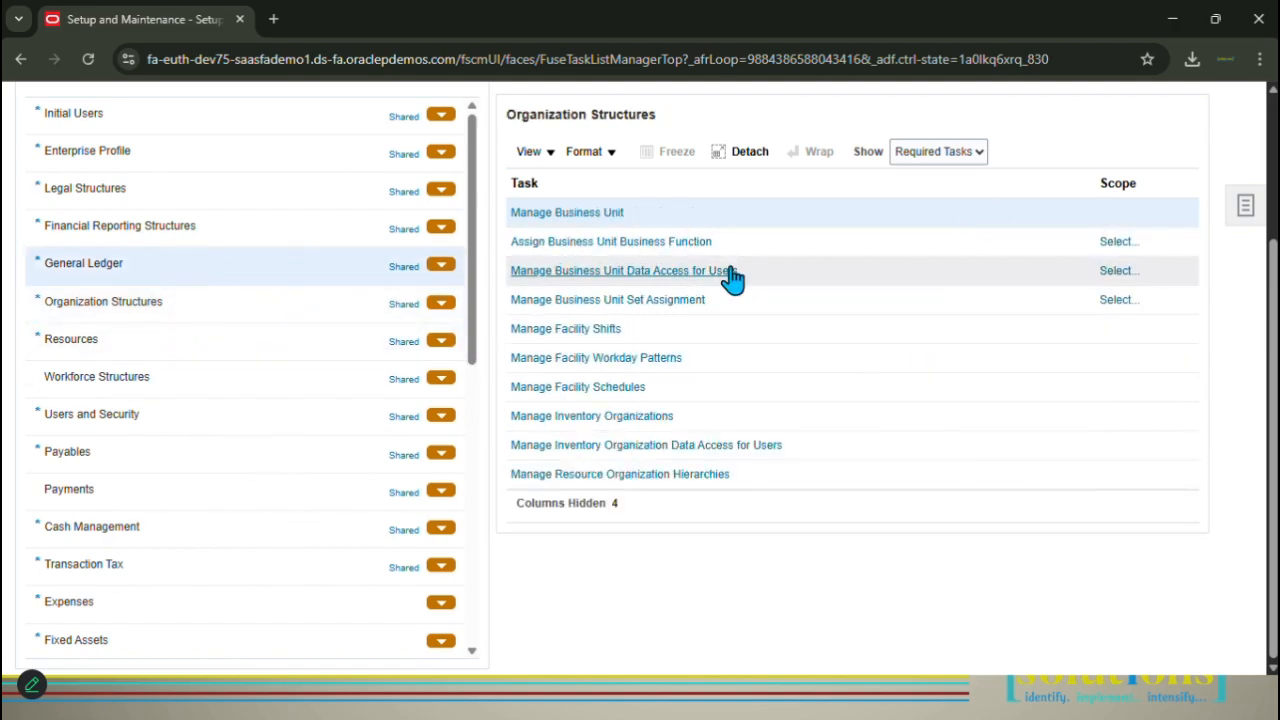
pyautogui.click(975, 155)
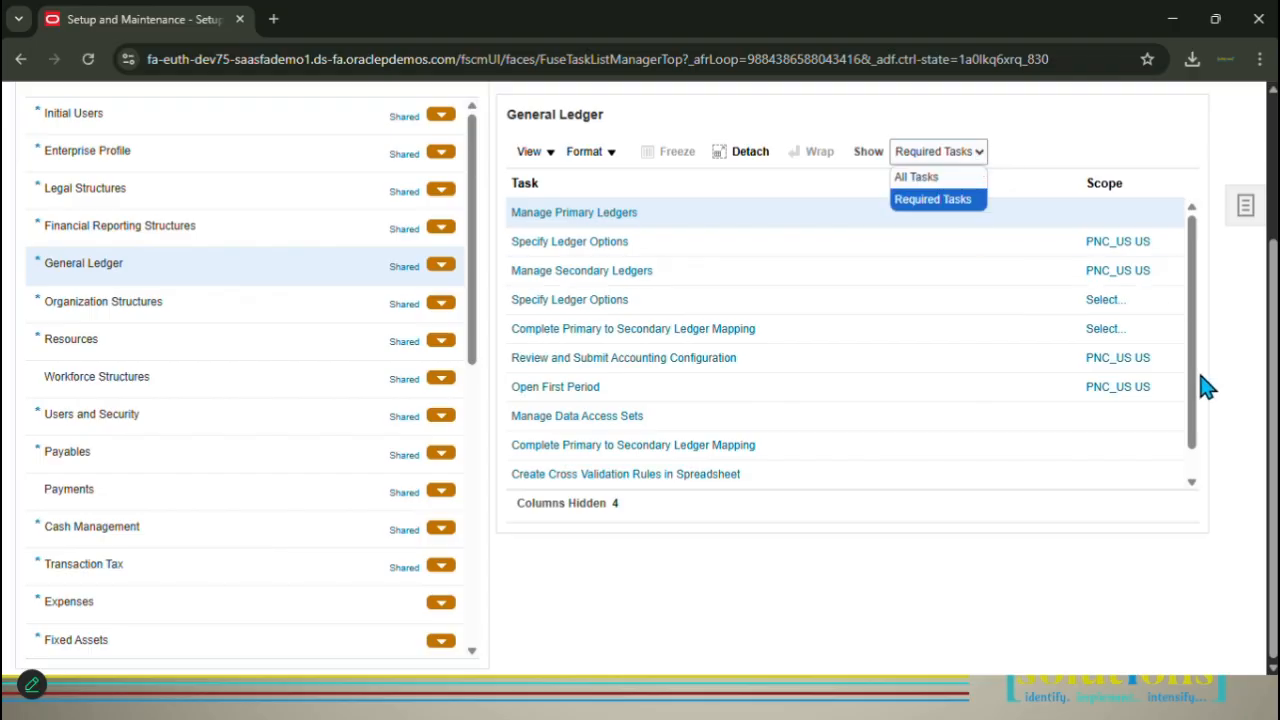
pyautogui.click(952, 199)
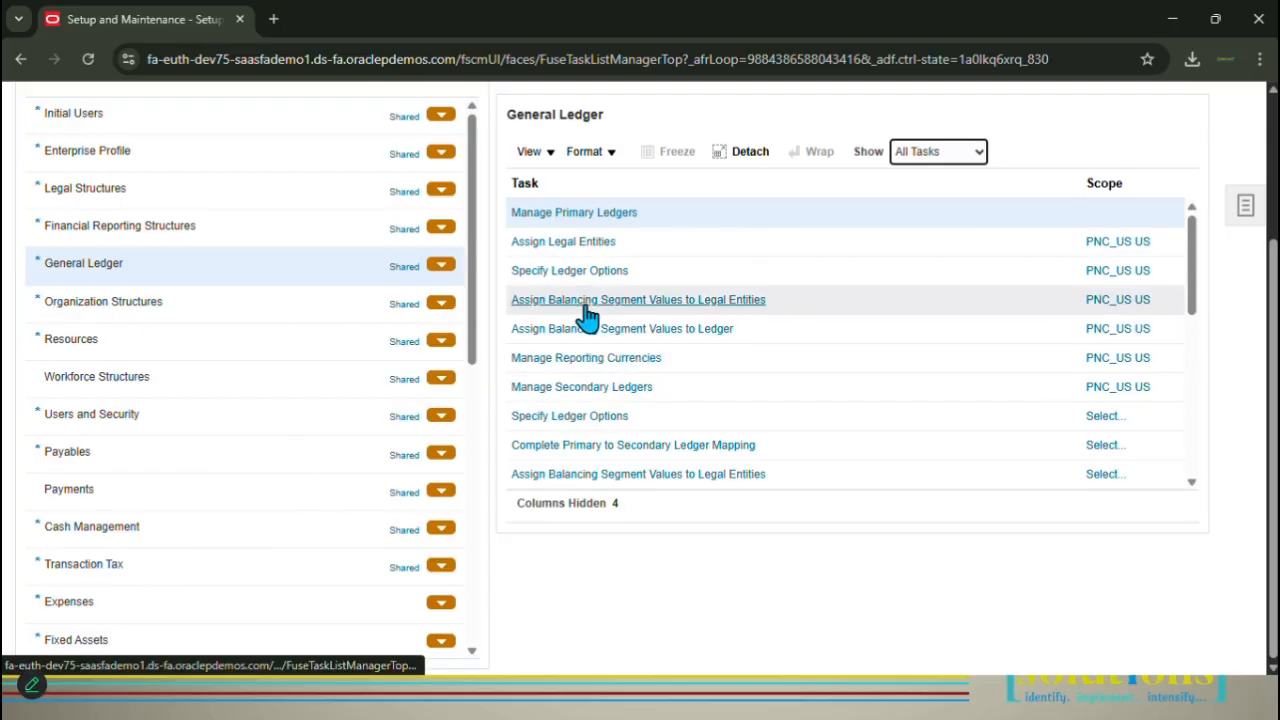
pyautogui.click(710, 305)
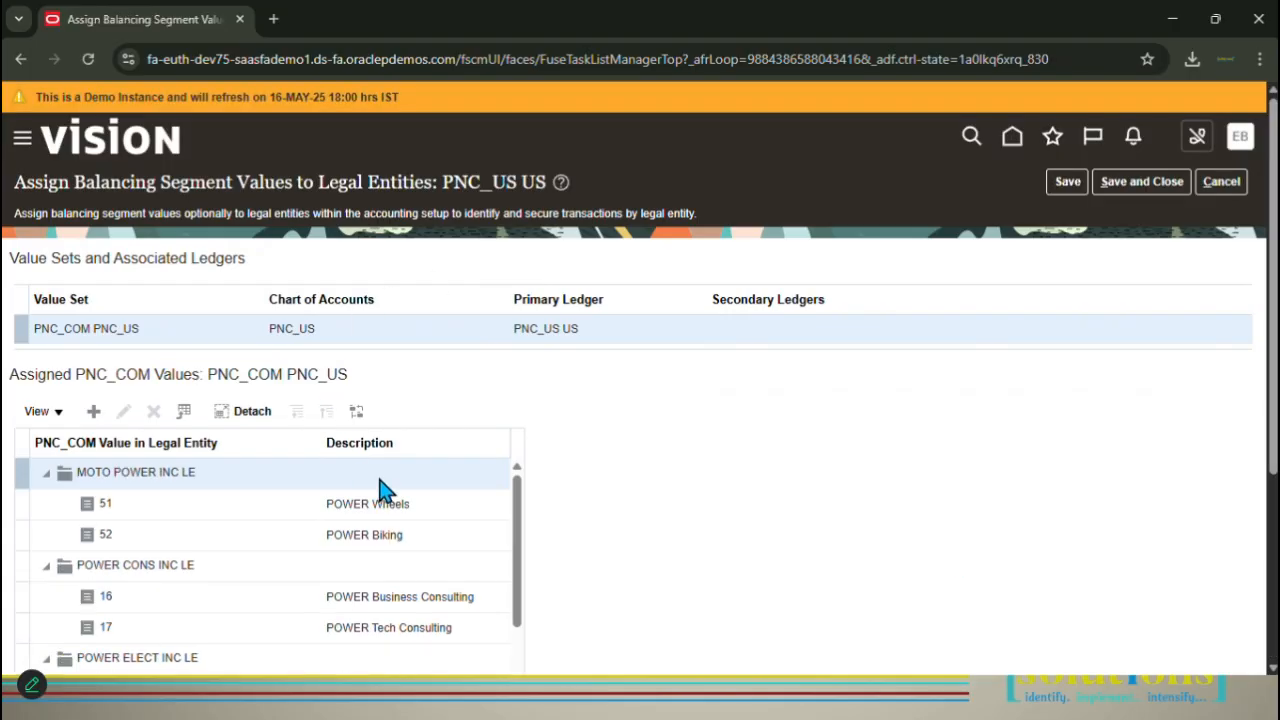
# Review the PNC_COM values assigned to each legal entity, from MOTO POWER INC LE through POWER TELECOM INC LE.
pyautogui.scroll(-5, 400, 480)
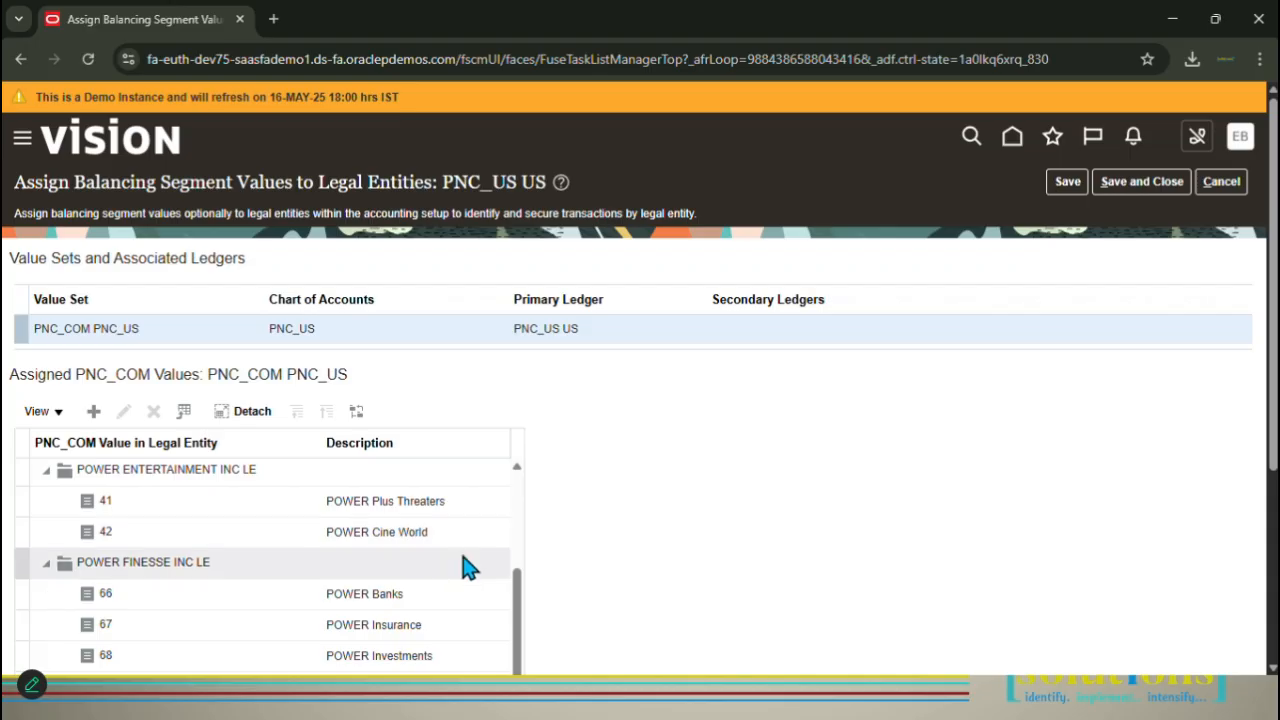
pyautogui.scroll(-3, 1273, 305)
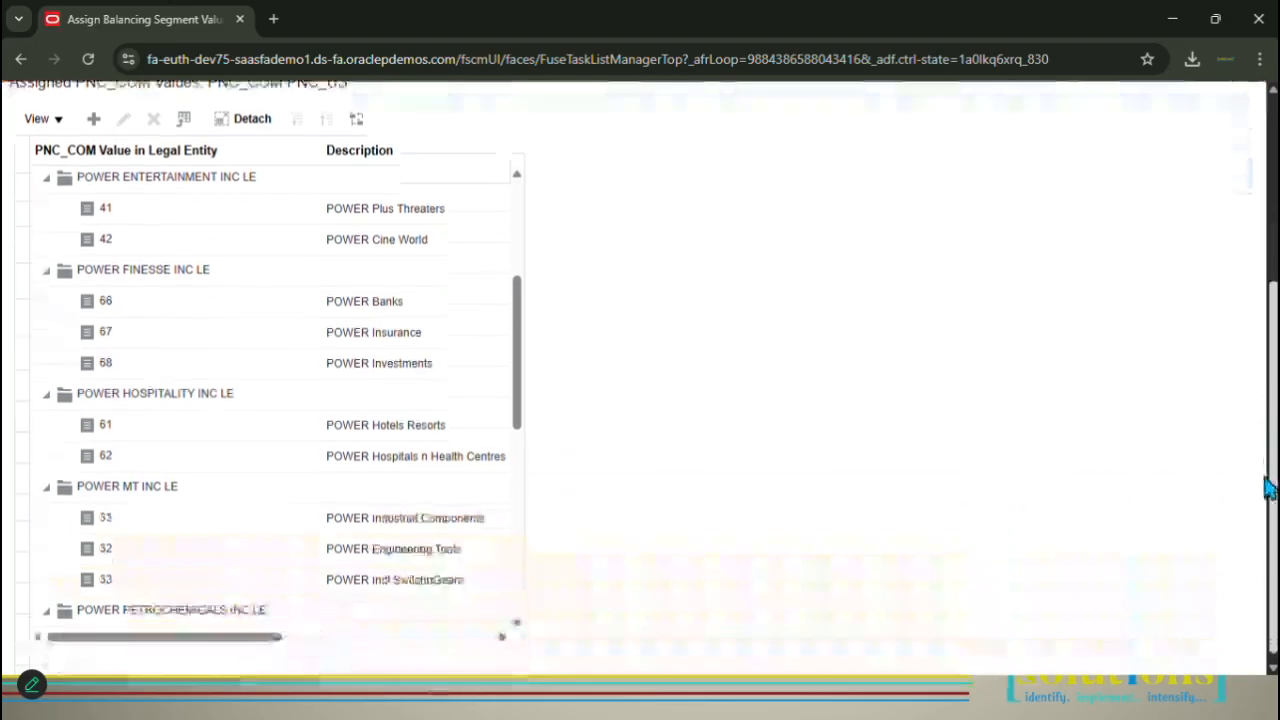
pyautogui.moveTo(521, 330); pyautogui.dragTo(478, 262)
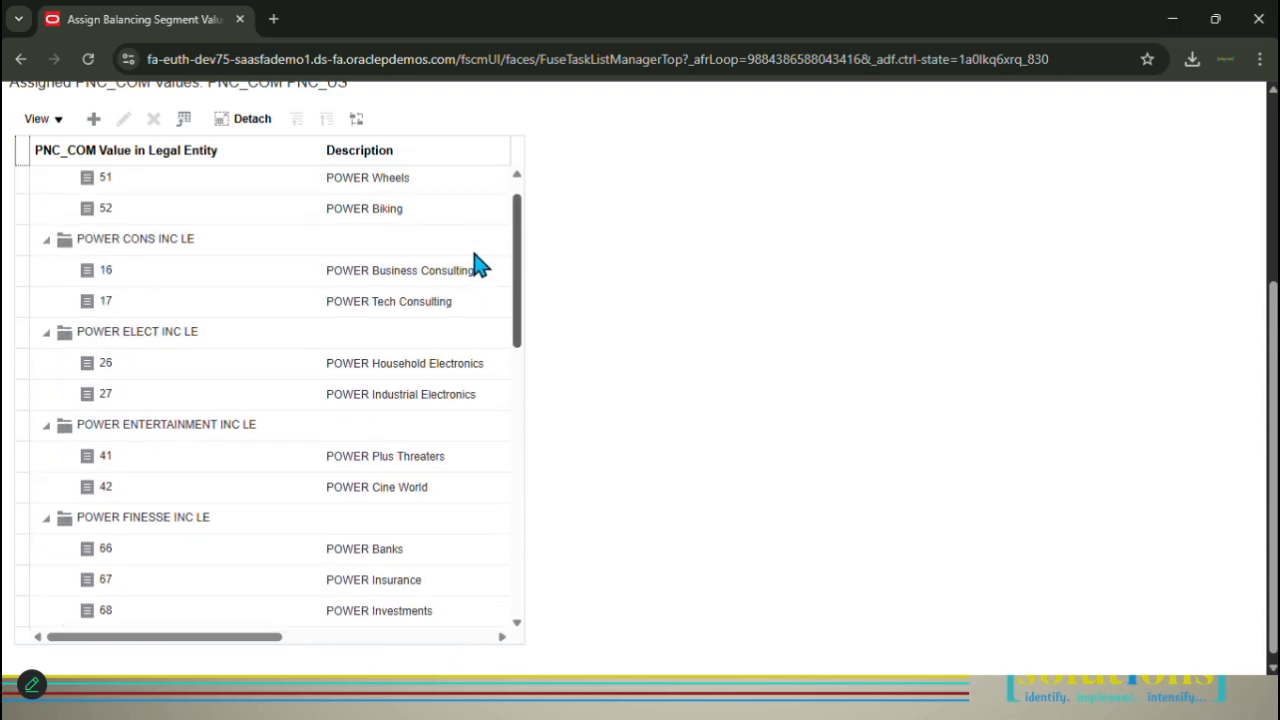
pyautogui.scroll(1, 478, 262)
pyautogui.scroll(-5, 484, 236)
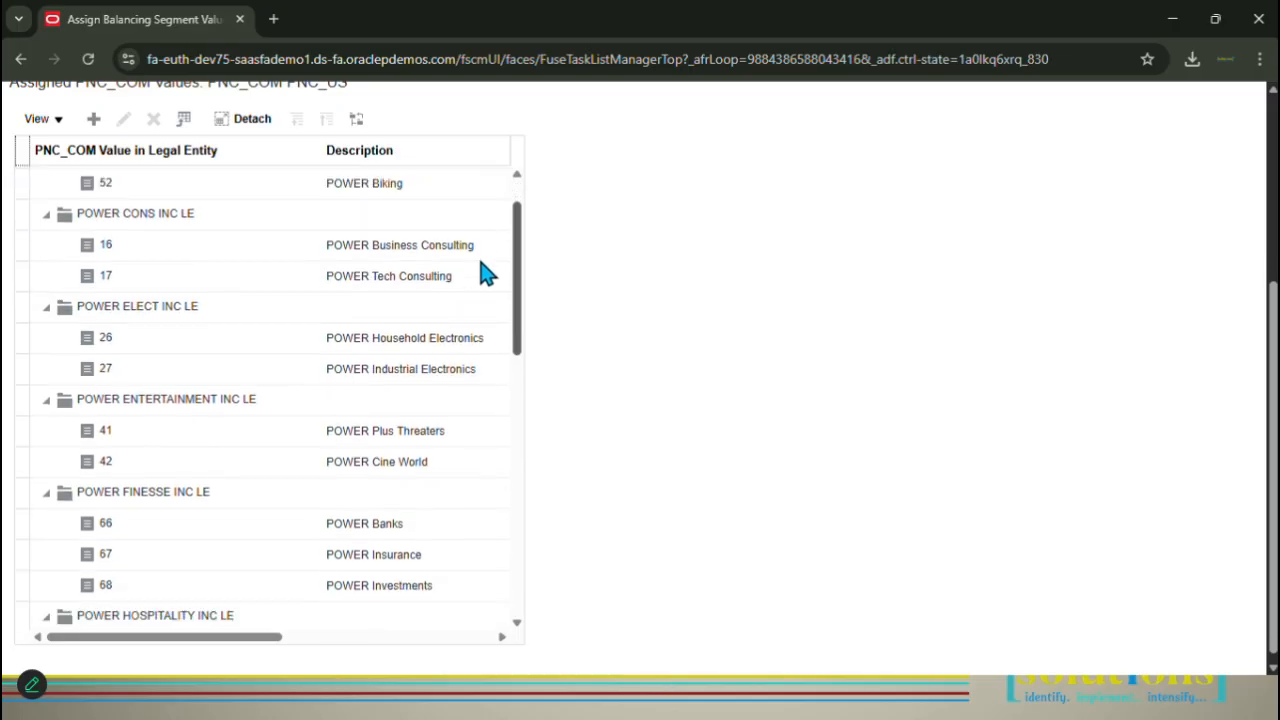
pyautogui.scroll(-5, 484, 374)
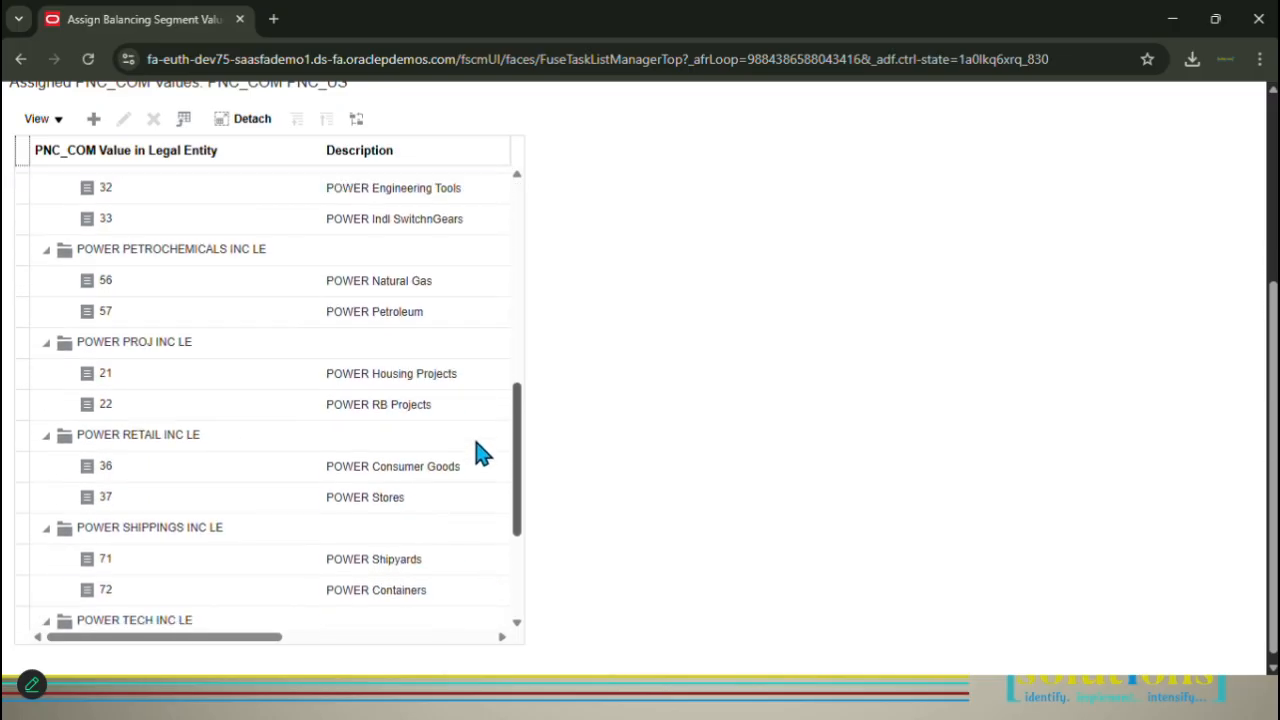
pyautogui.scroll(-2, 478, 500)
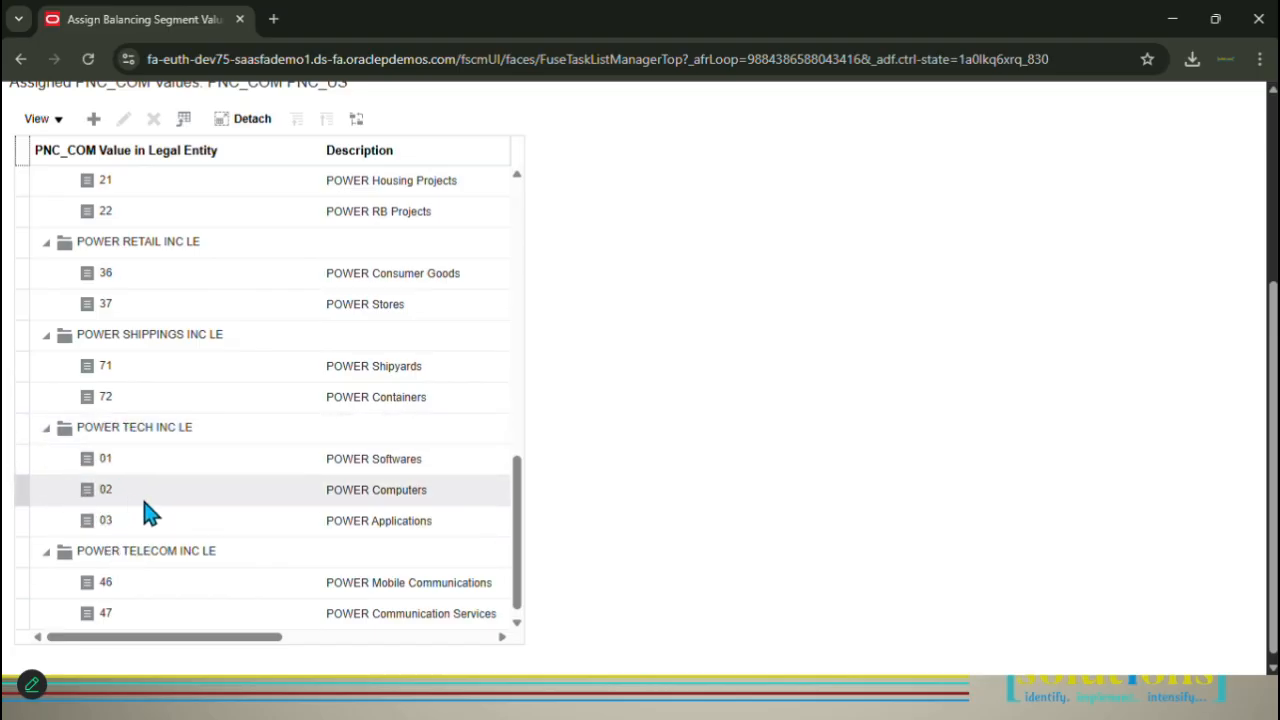
# Save the balancing segment value assignments of PNC_US US and close the page.
pyautogui.scroll(10, 145, 512)
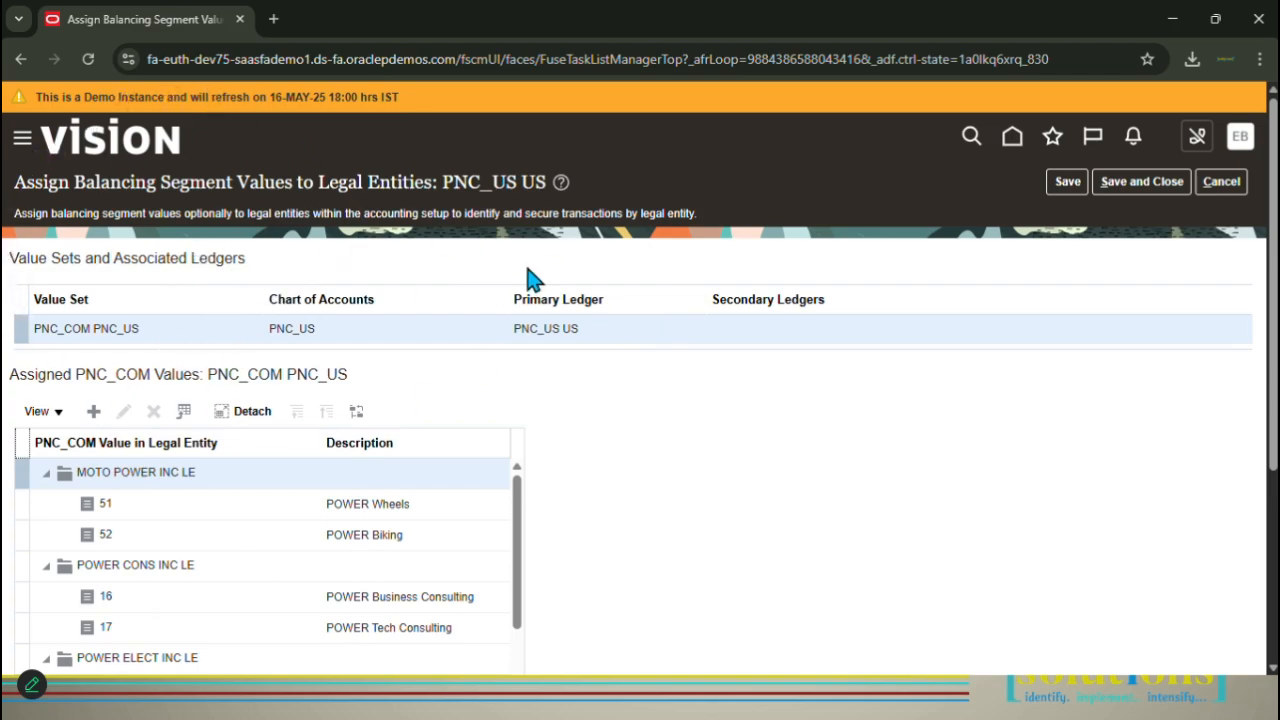
pyautogui.click(1068, 182)
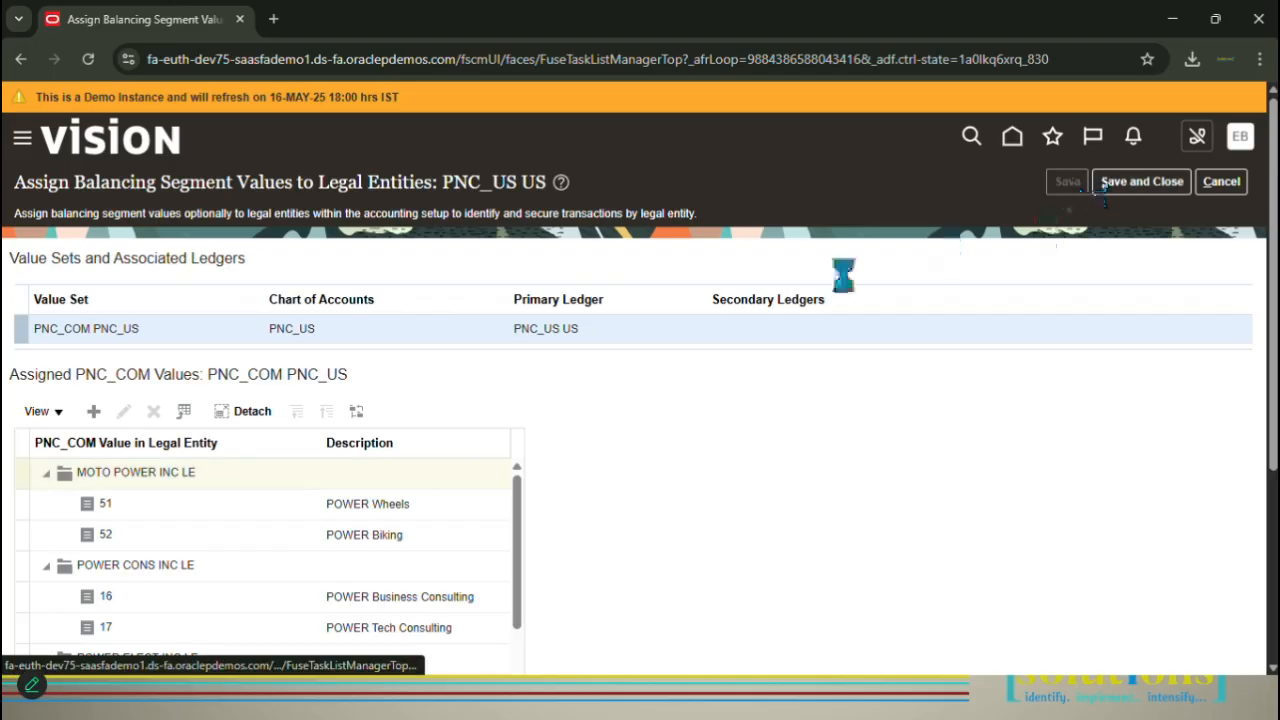
pyautogui.click(1141, 182)
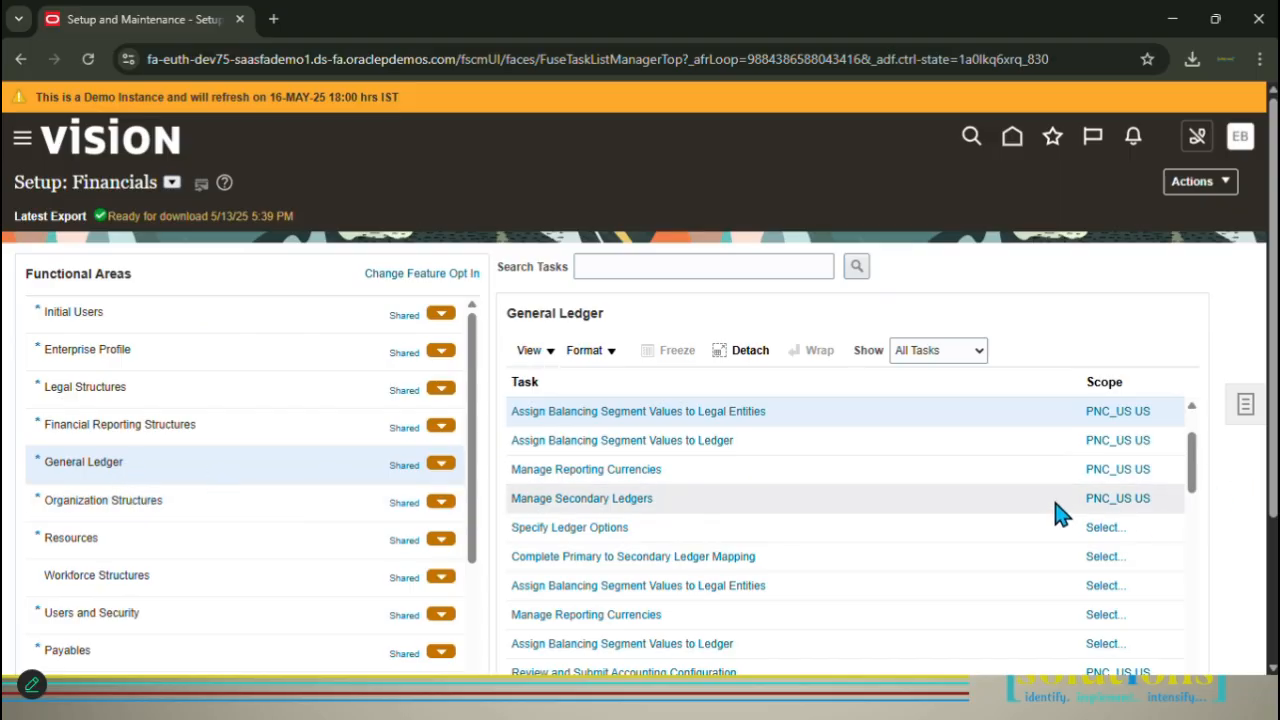
# Open Review and Submit Accounting Configuration for PNC_US US and examine the legal entities' company values and the primary ledger's details.
pyautogui.scroll(-3, 914, 534)
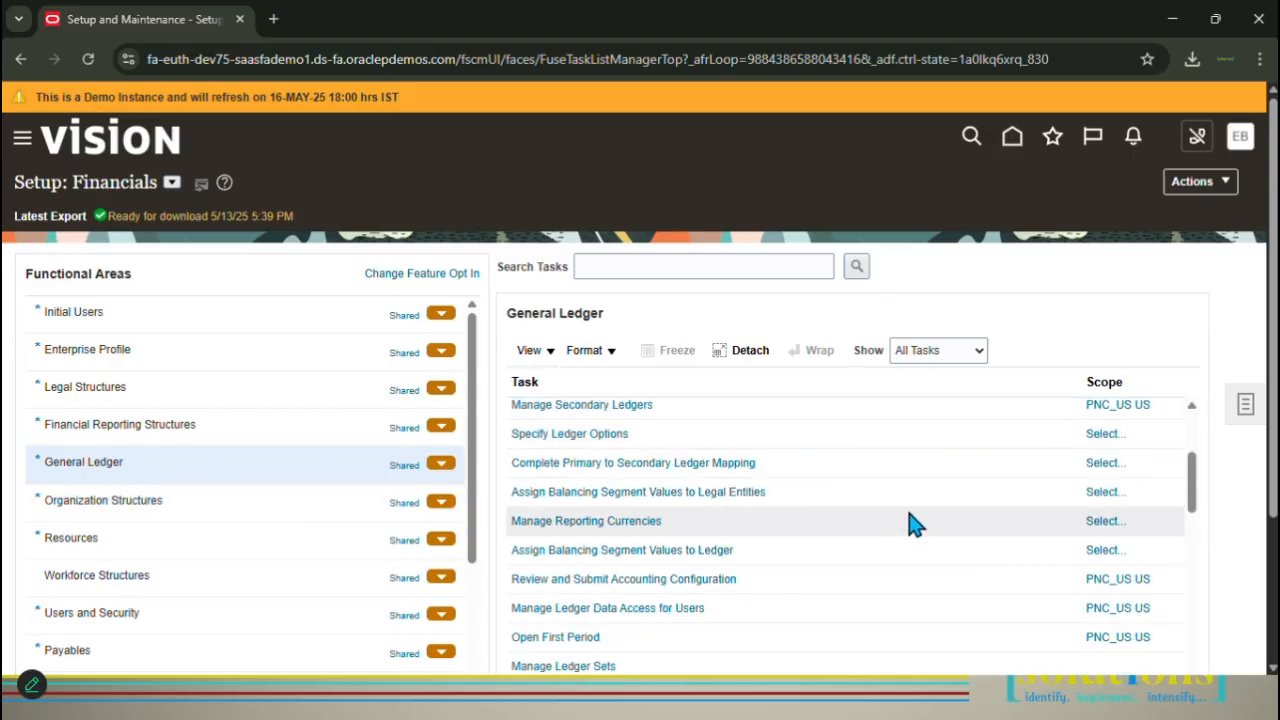
pyautogui.click(636, 580)
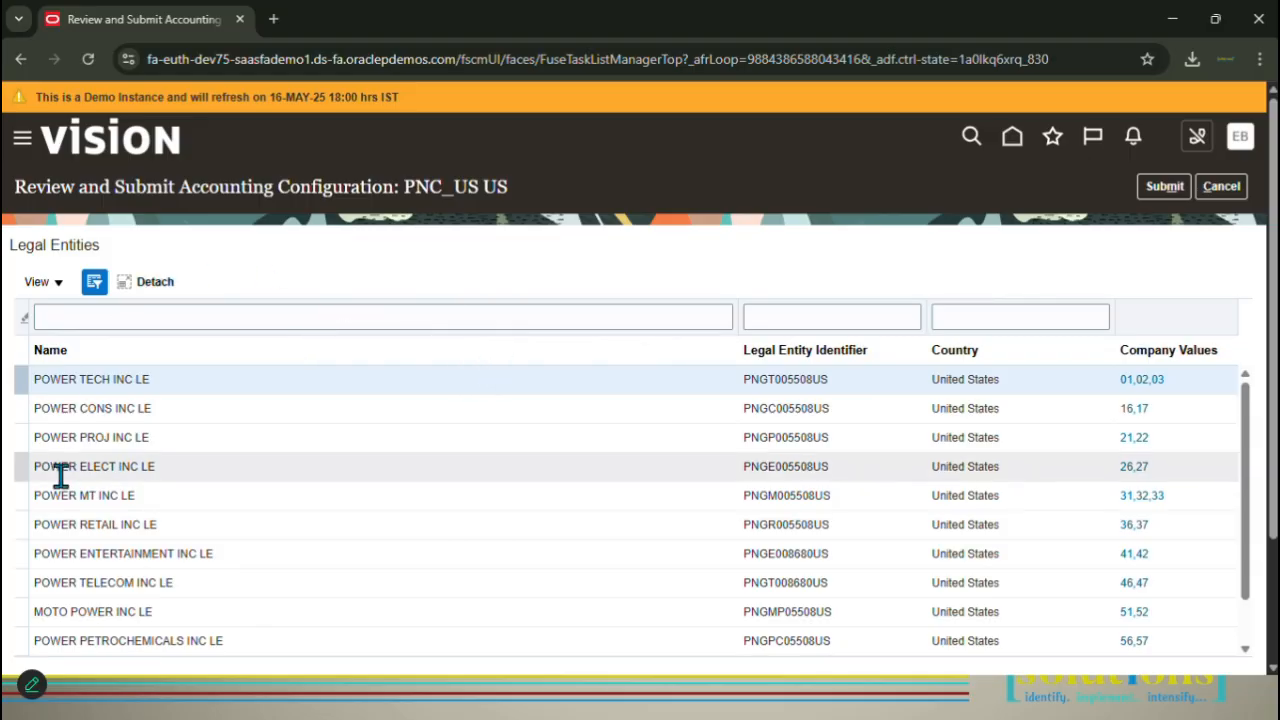
pyautogui.scroll(-5, 60, 475)
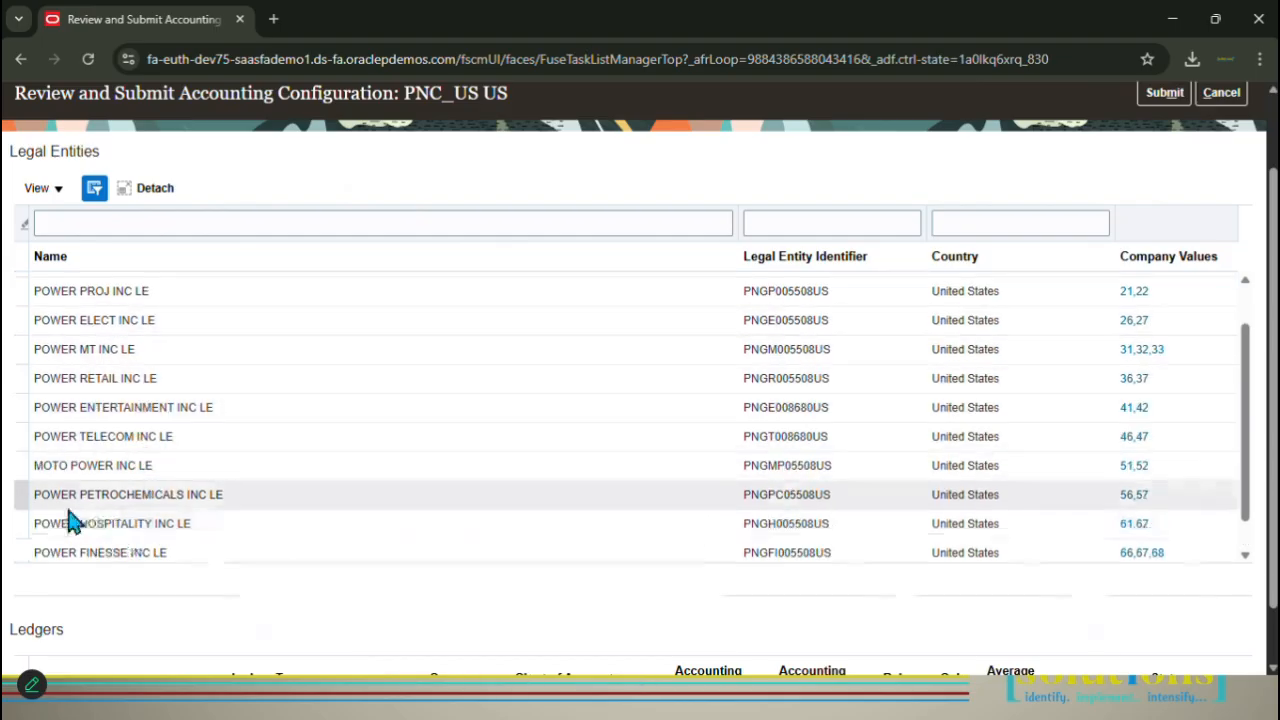
pyautogui.scroll(-2, 163, 551)
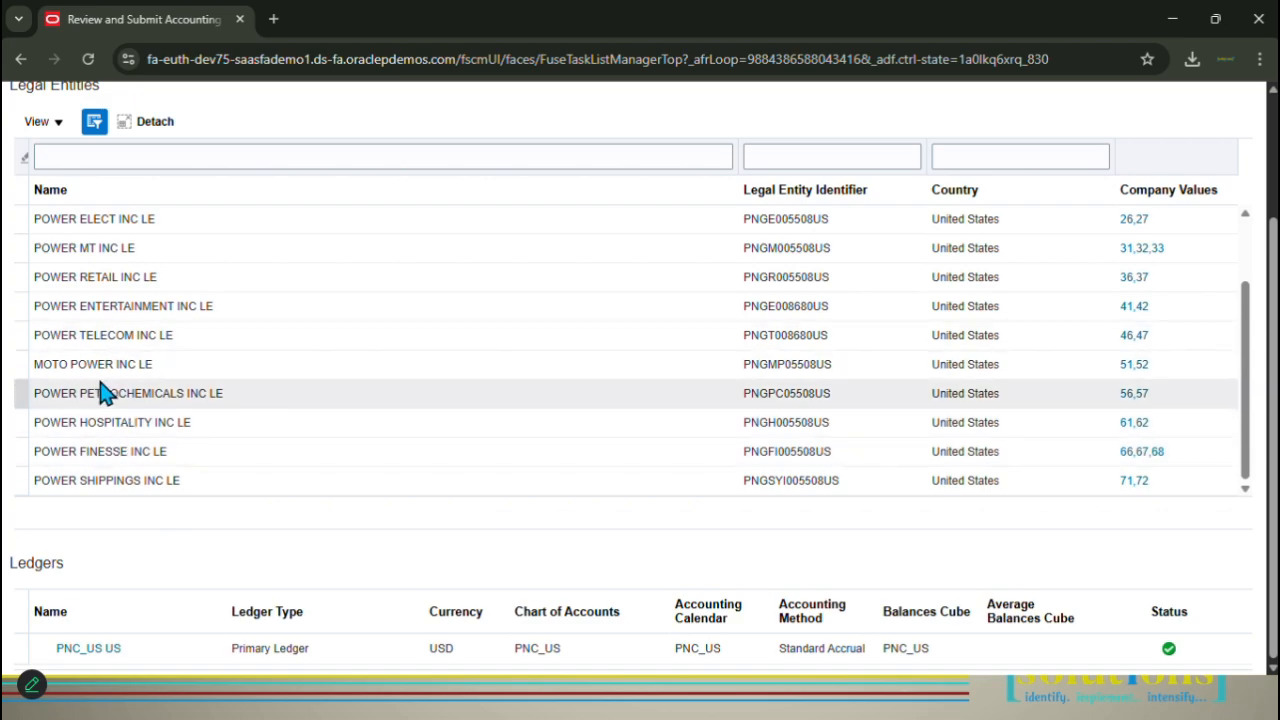
pyautogui.scroll(5, 135, 420)
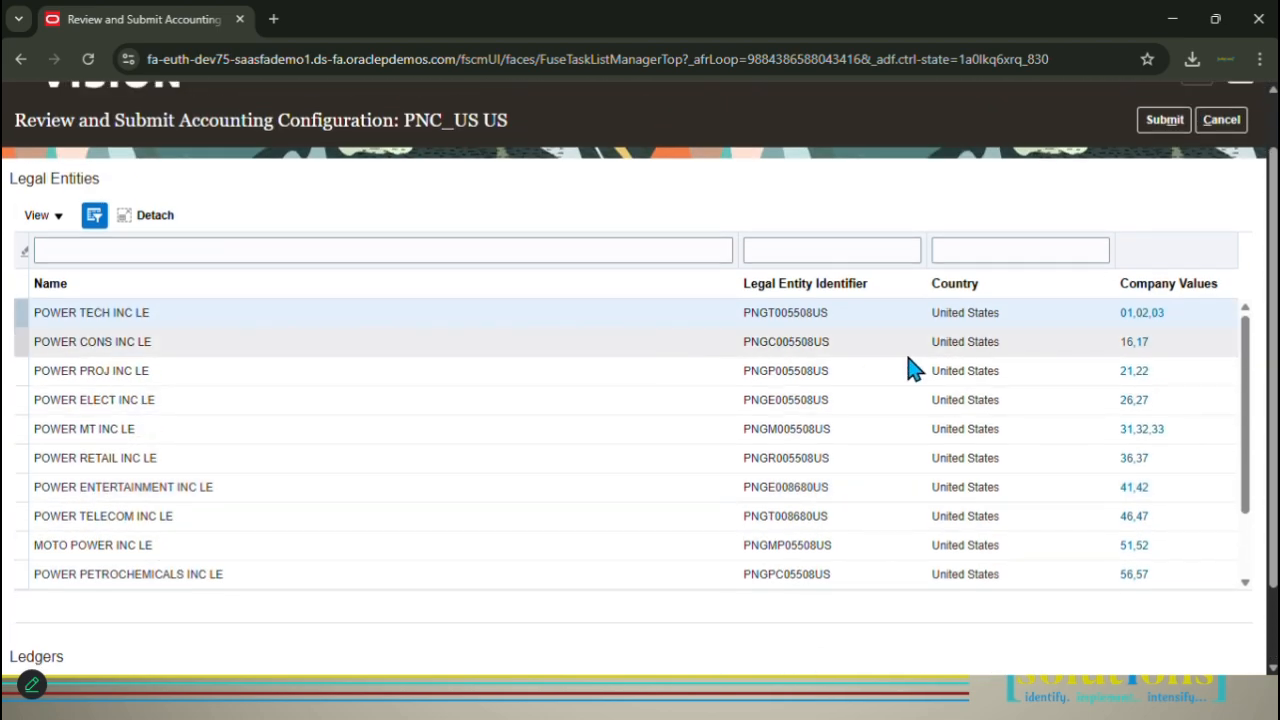
pyautogui.moveTo(1246, 374); pyautogui.dragTo(1243, 509)
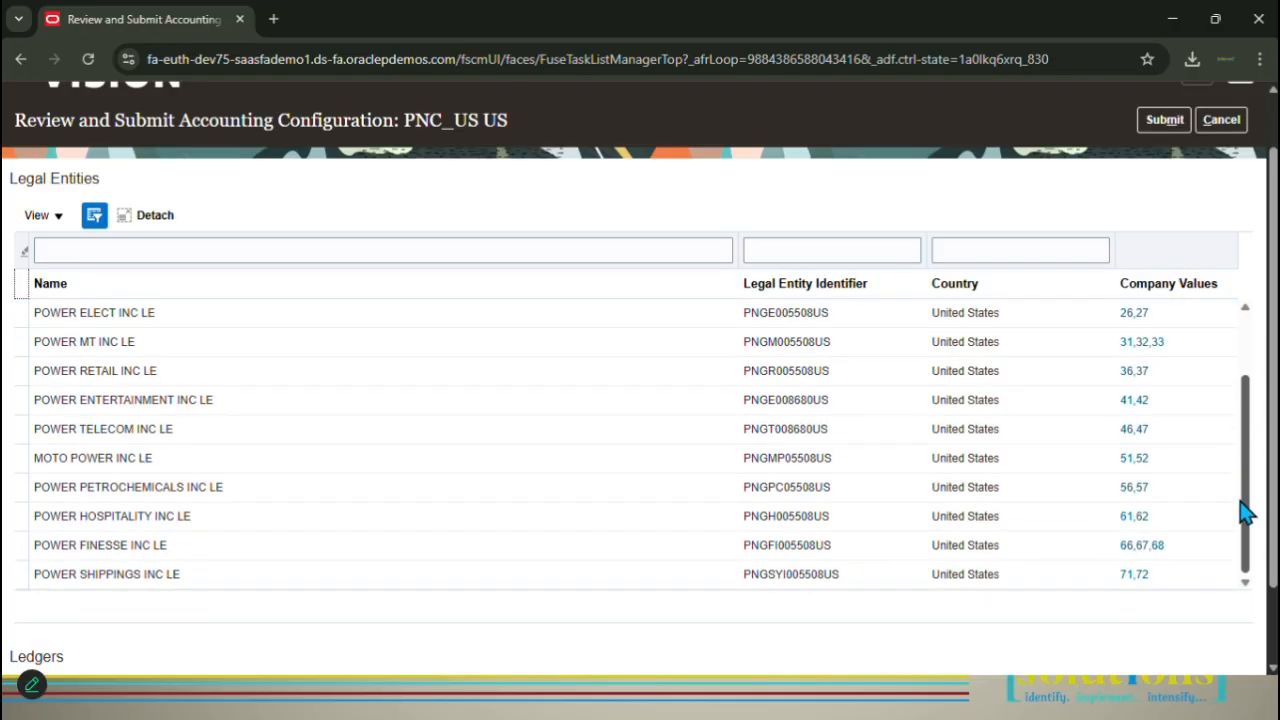
pyautogui.scroll(-2, 370, 505)
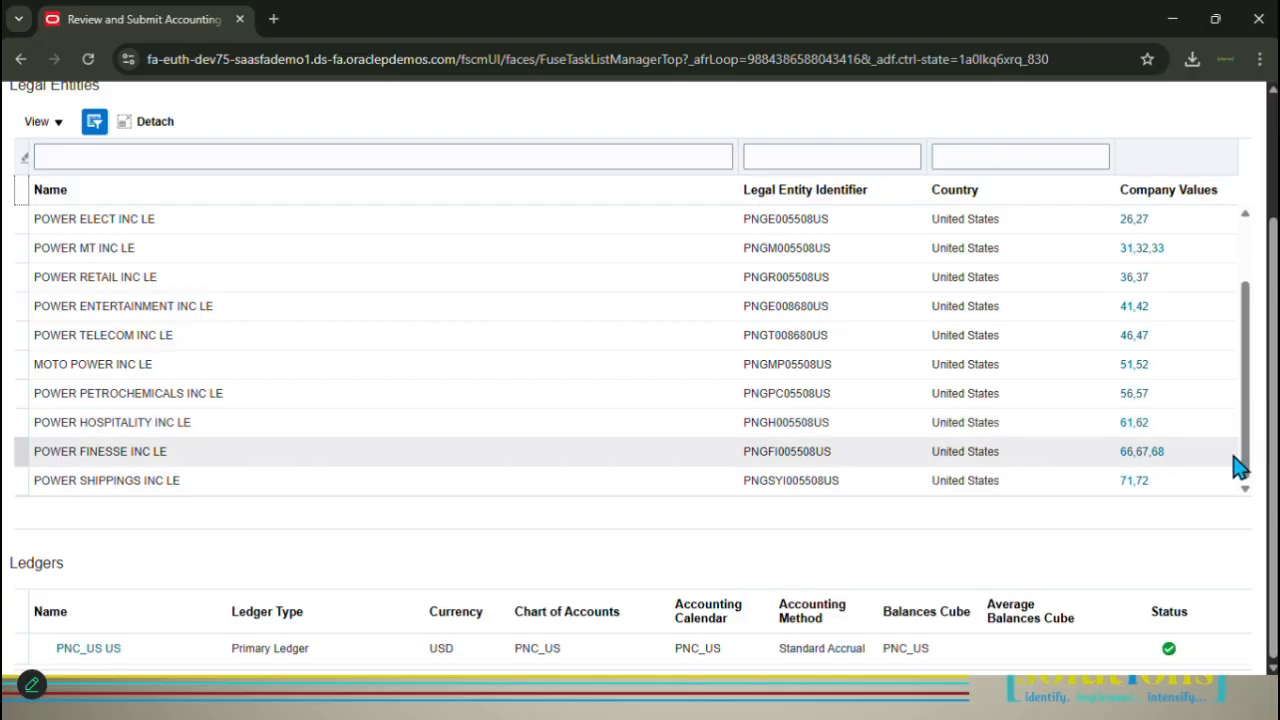
pyautogui.scroll(3, 1242, 430)
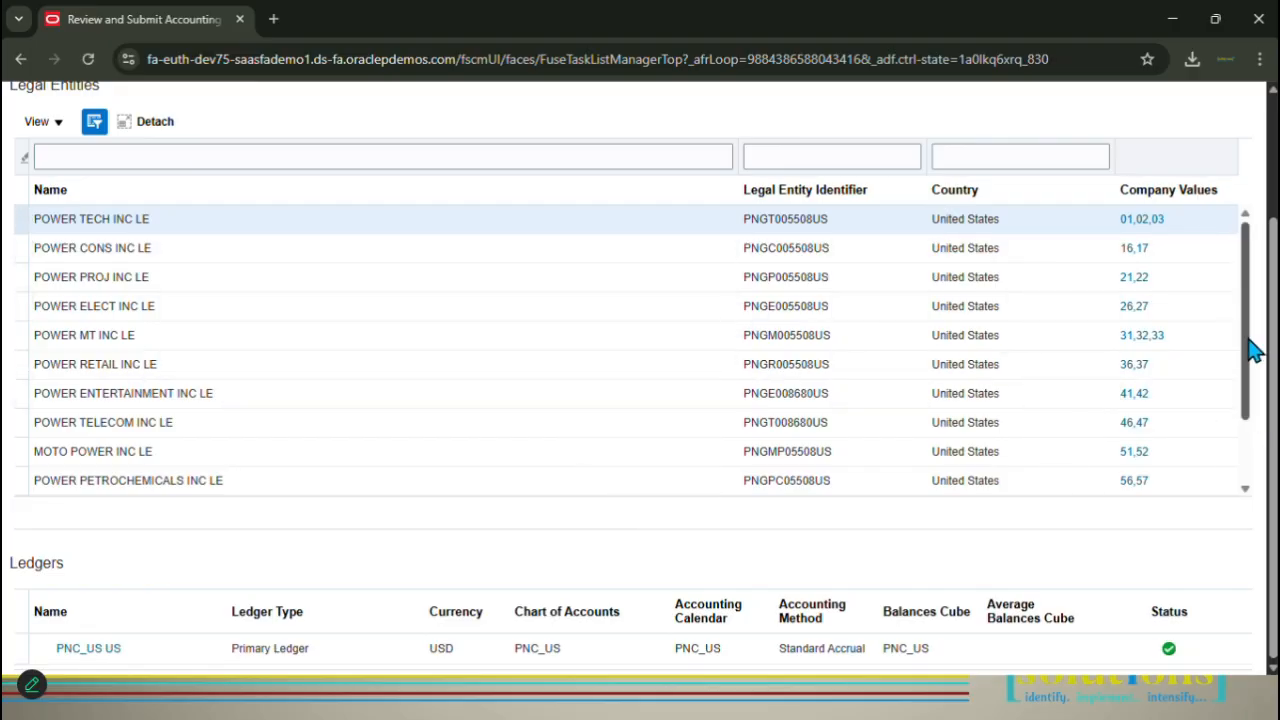
# Check the company values of all listed legal entities and submit the accounting configuration for PNC_US US.
pyautogui.scroll(-3, 1248, 415)
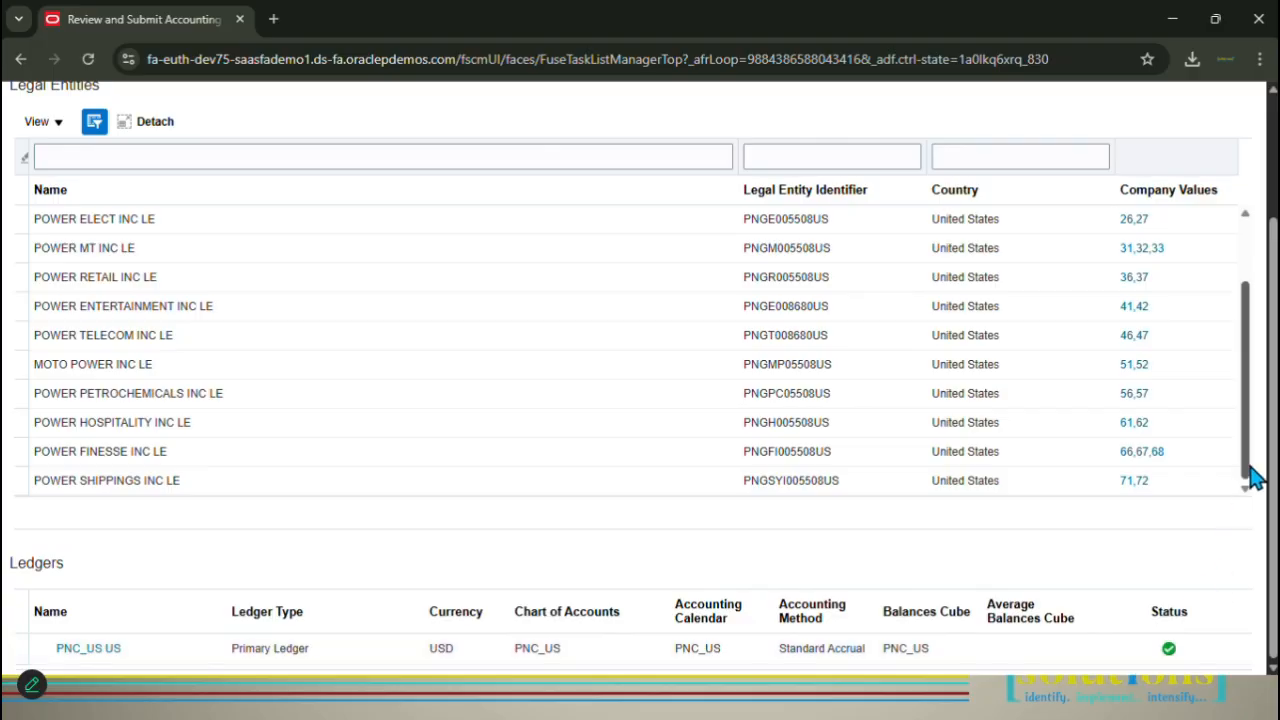
pyautogui.scroll(3, 1249, 337)
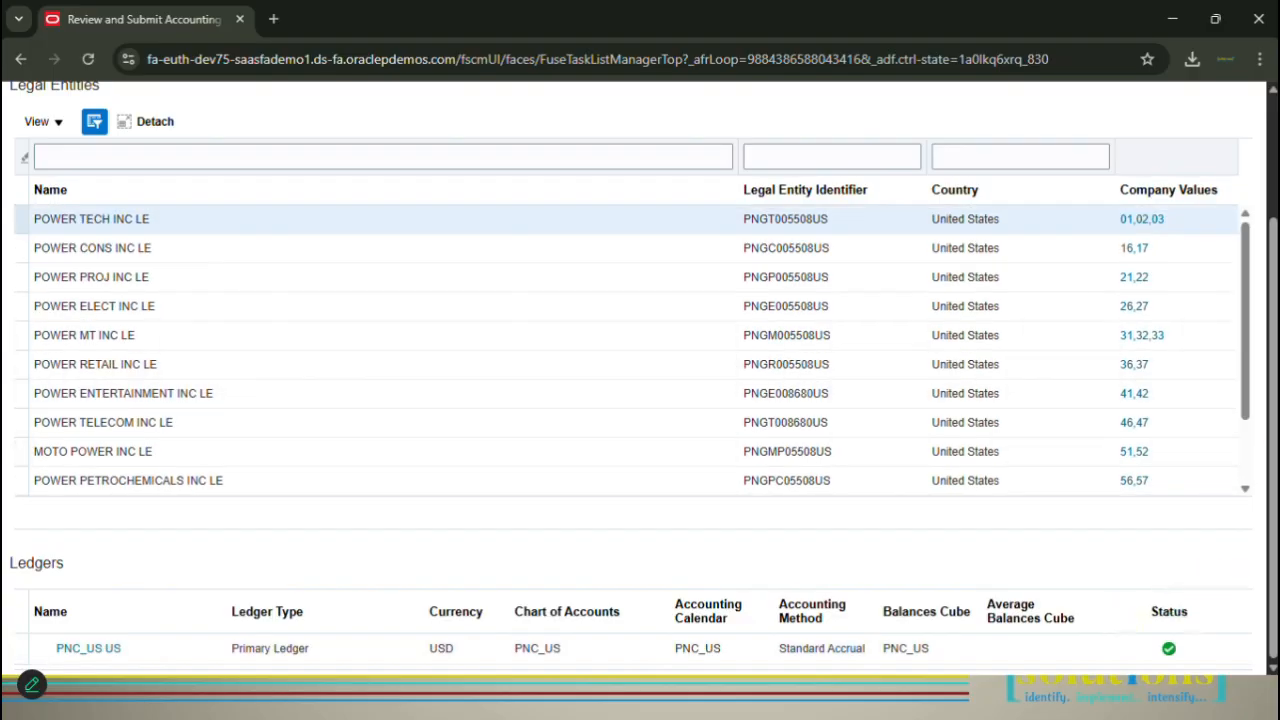
pyautogui.scroll(2, 1240, 390)
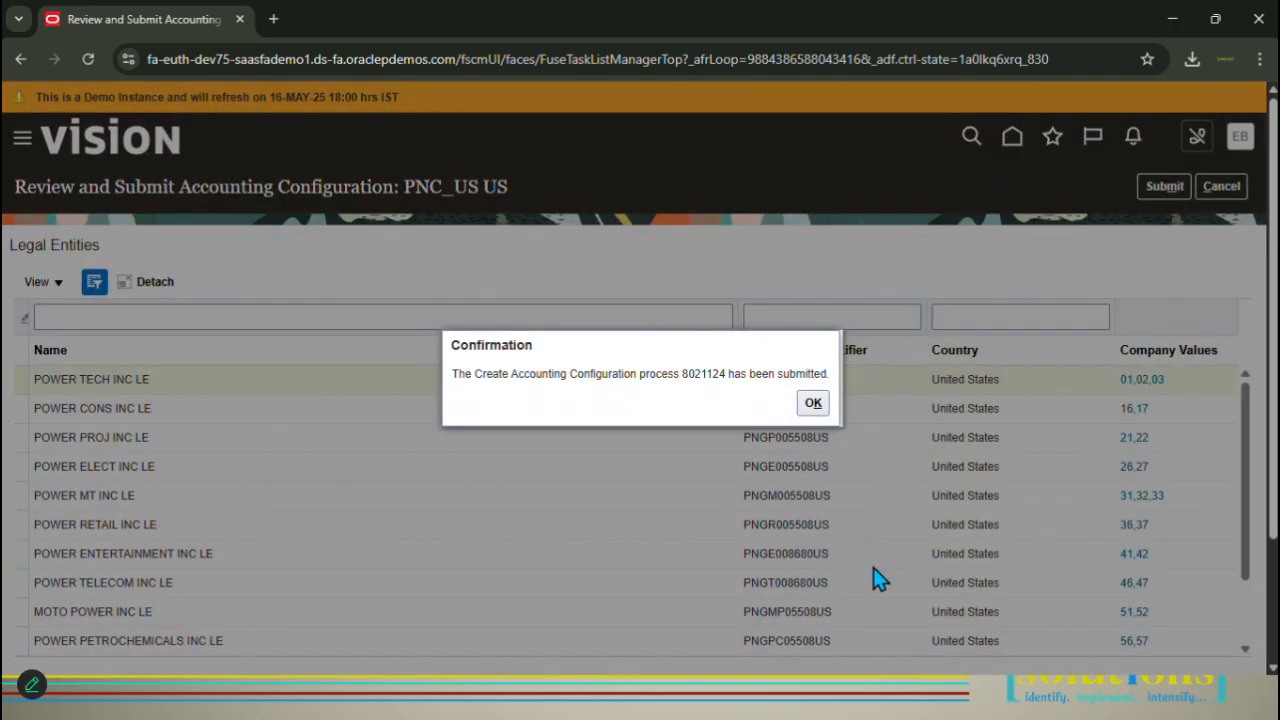
pyautogui.click(813, 404)
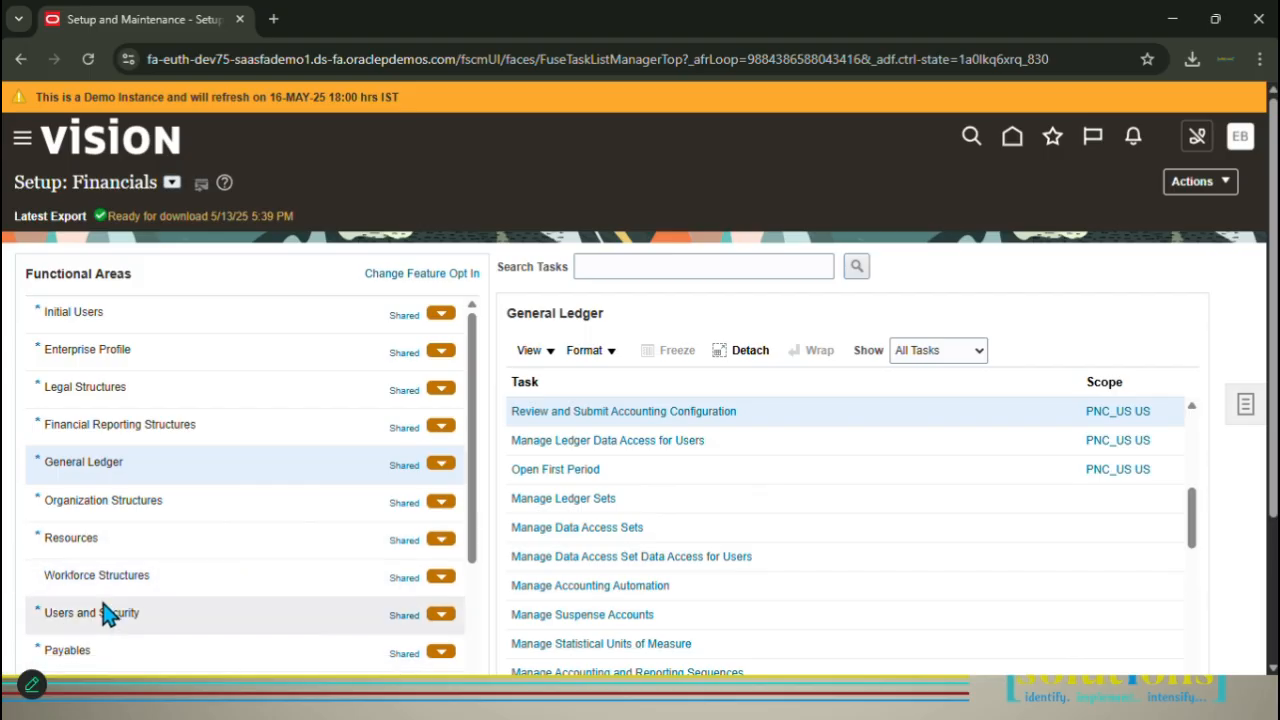
pyautogui.click(140, 566)
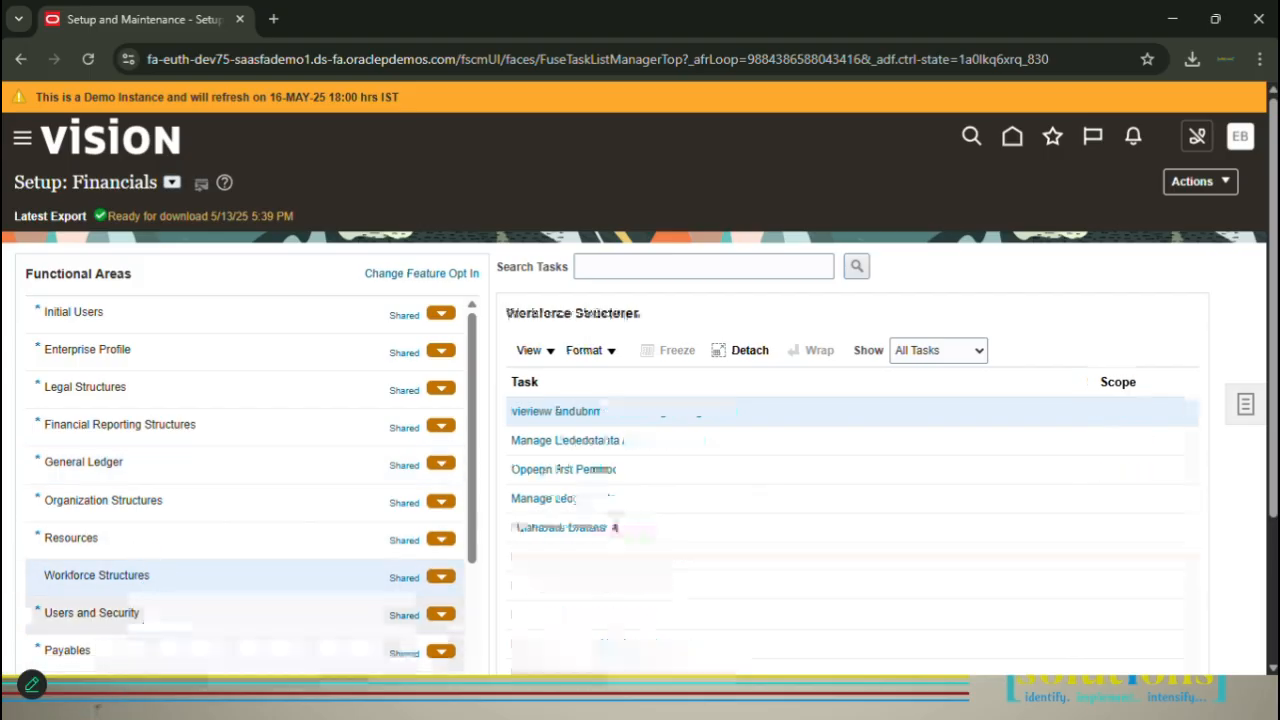
pyautogui.hotkey('alt', 'Tab')
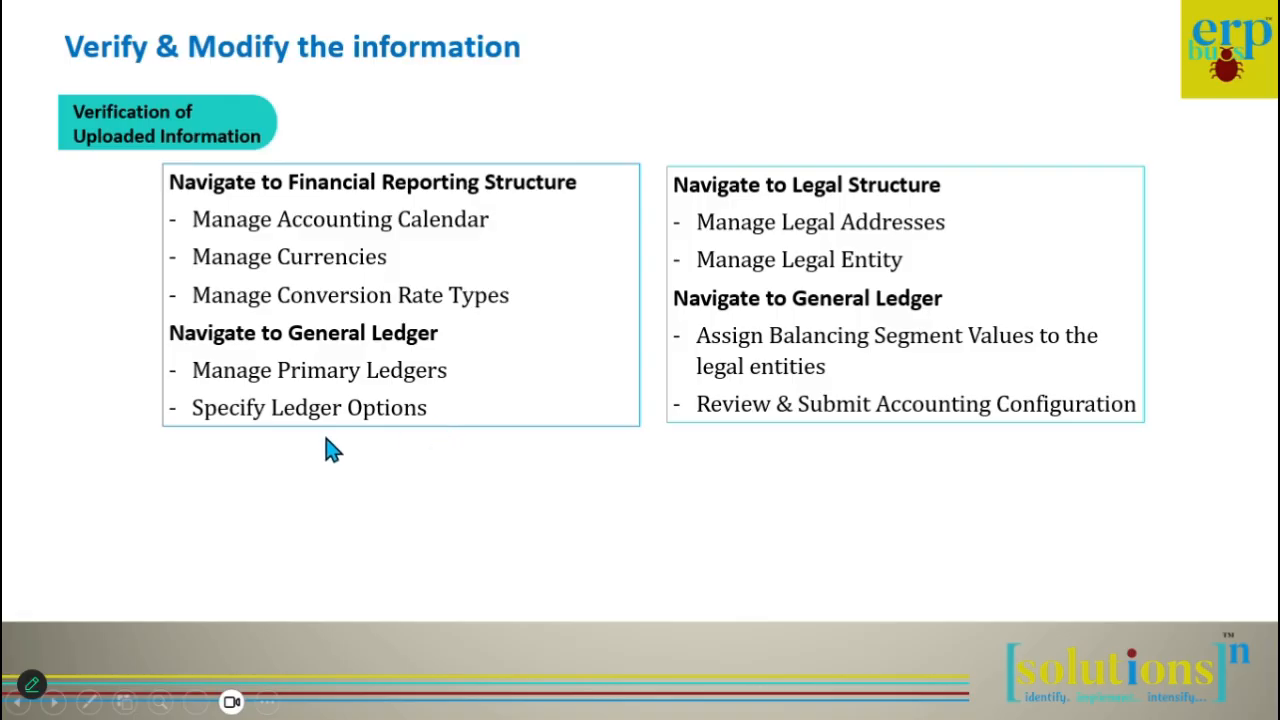
pyautogui.click(18, 701)
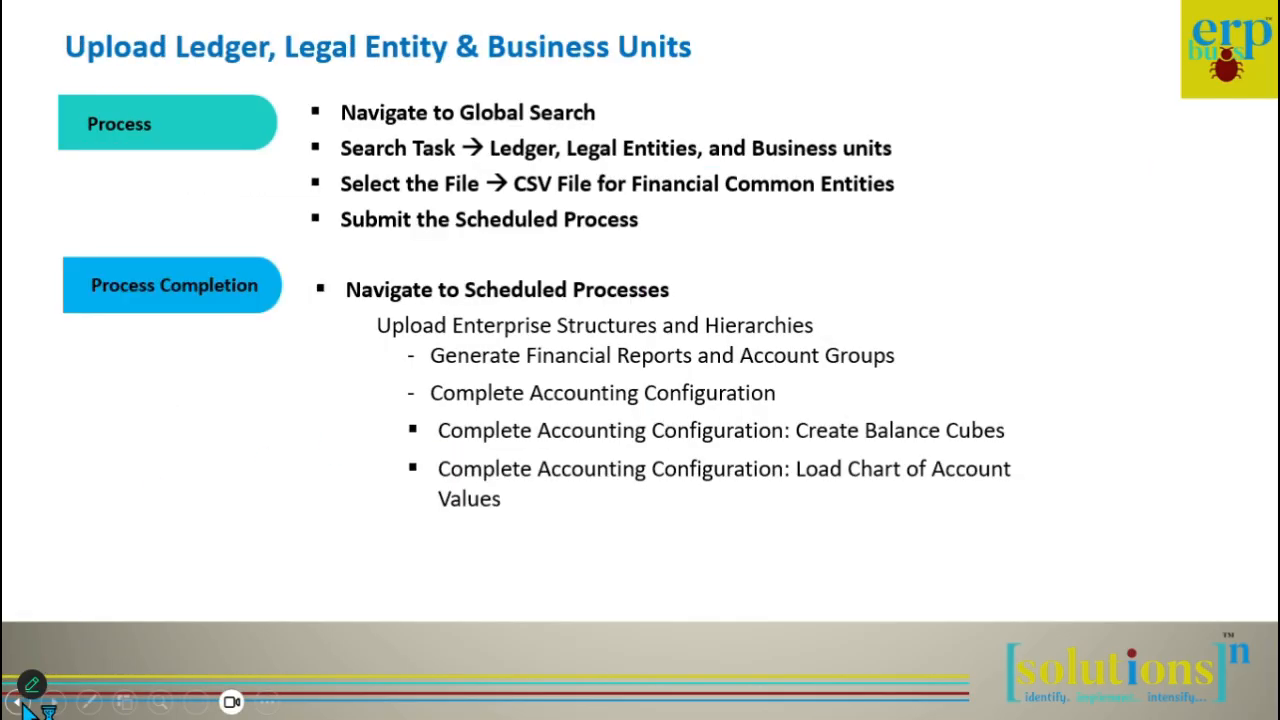
pyautogui.click(53, 702)
pyautogui.click(53, 702)
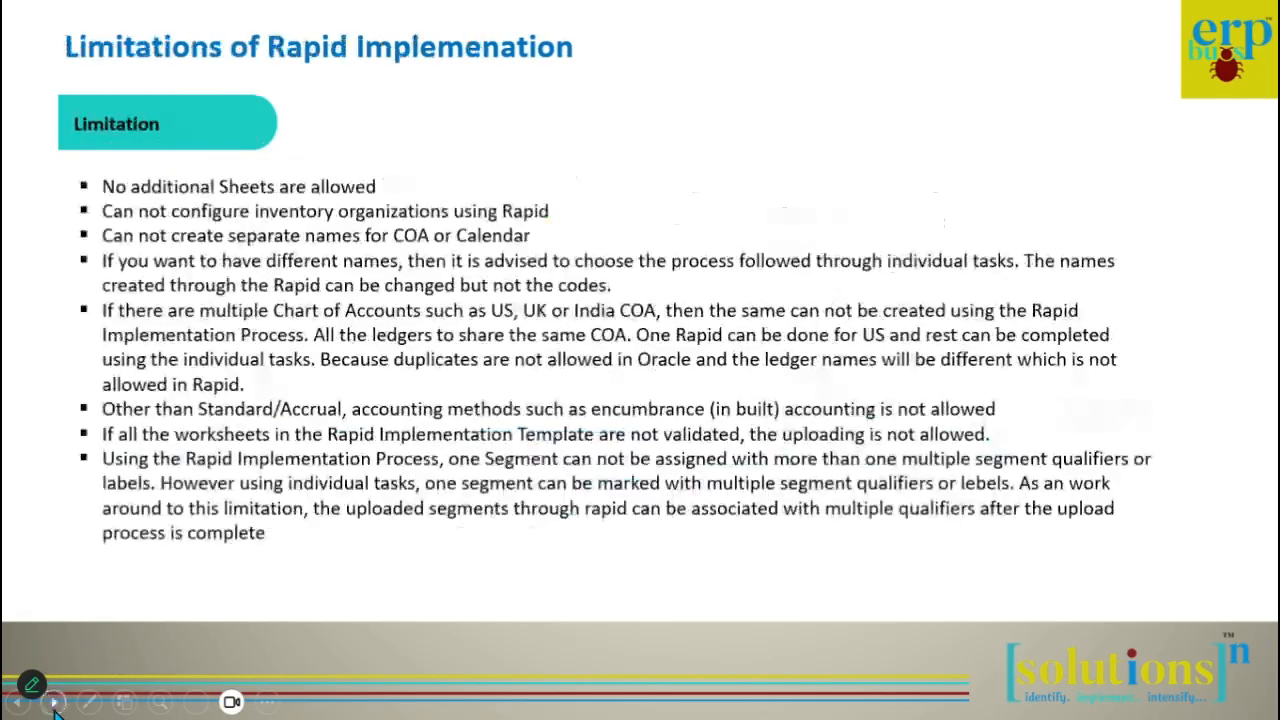
pyautogui.click(53, 702)
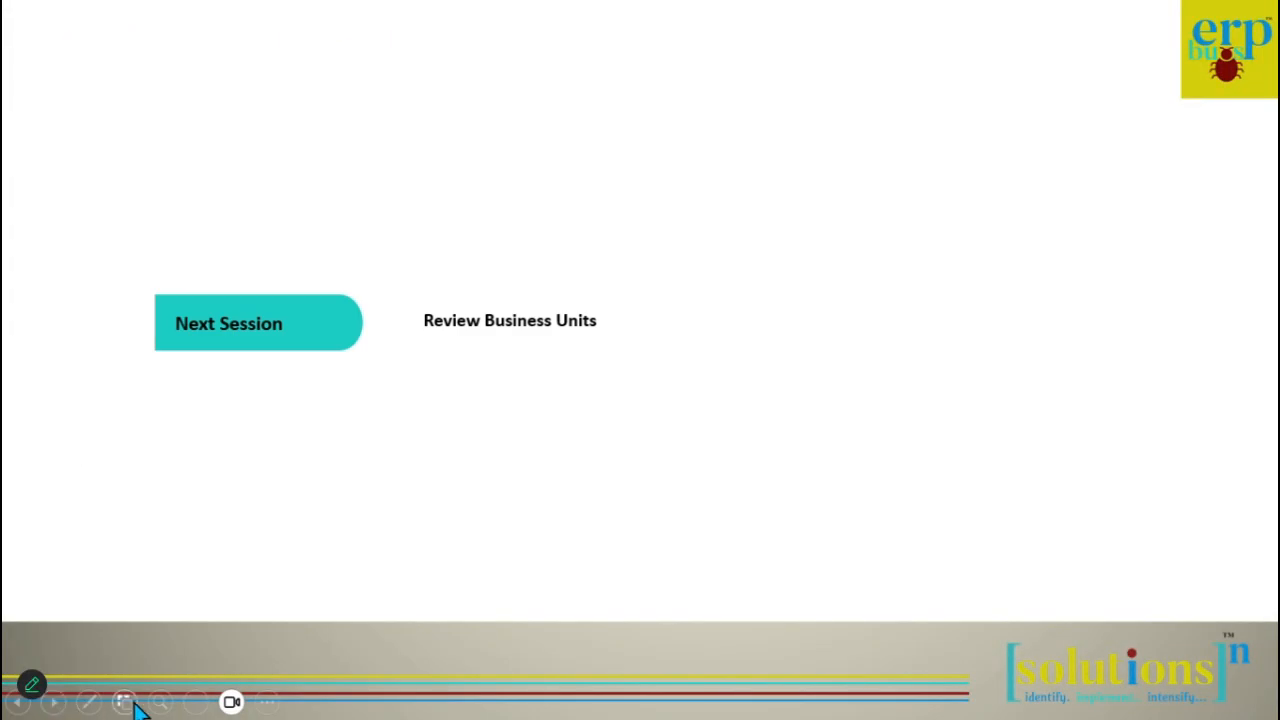